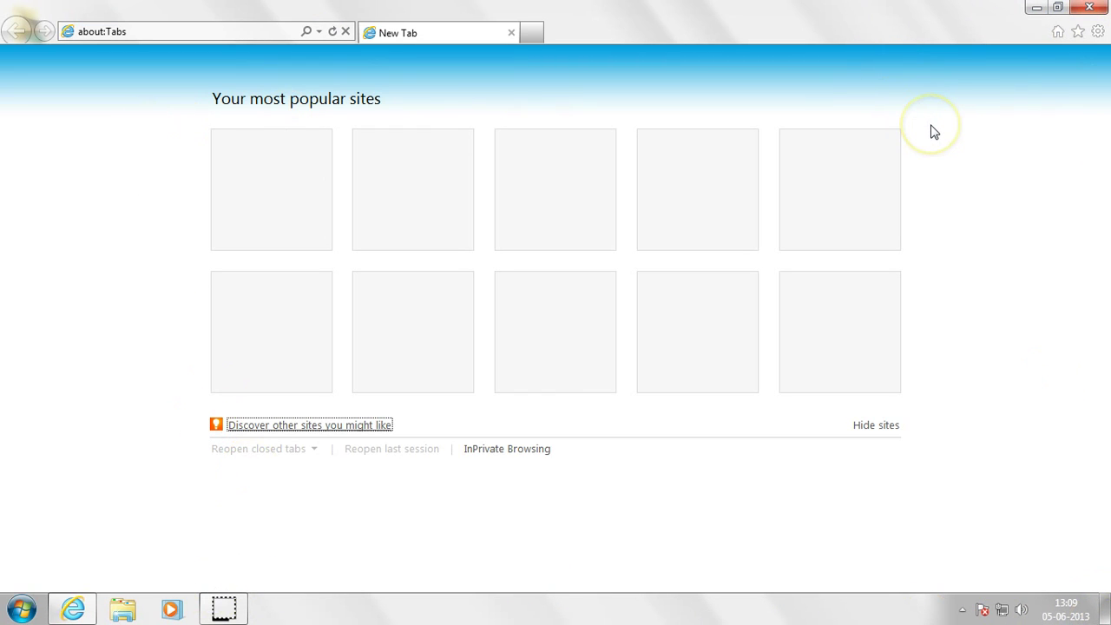
pyautogui.click(962, 164)
pyautogui.click(962, 172)
pyautogui.click(1057, 31)
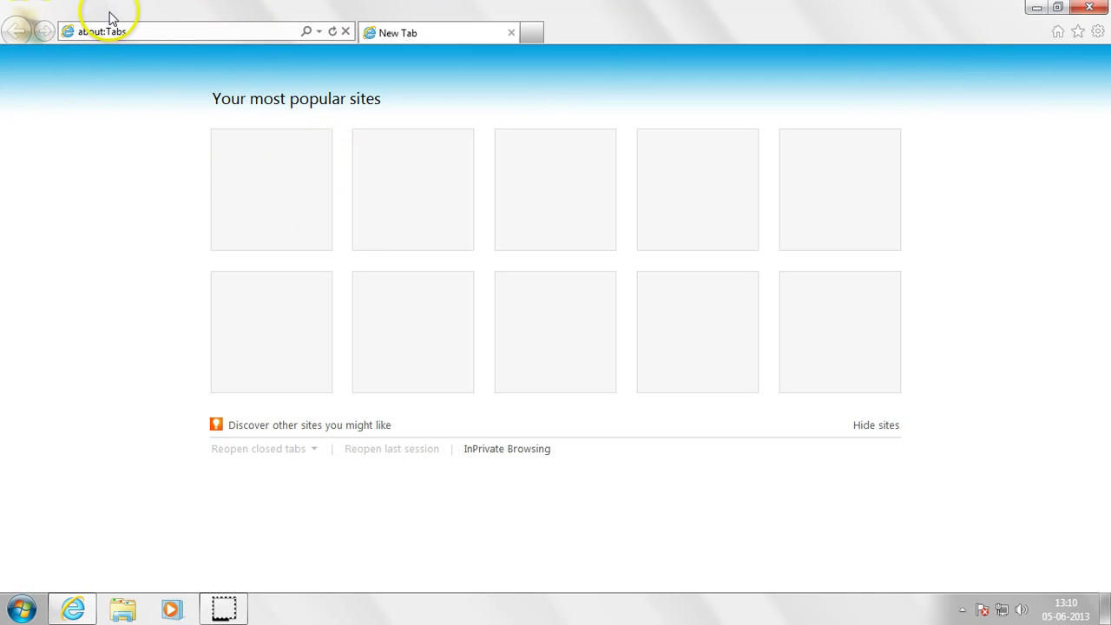
pyautogui.click(180, 32)
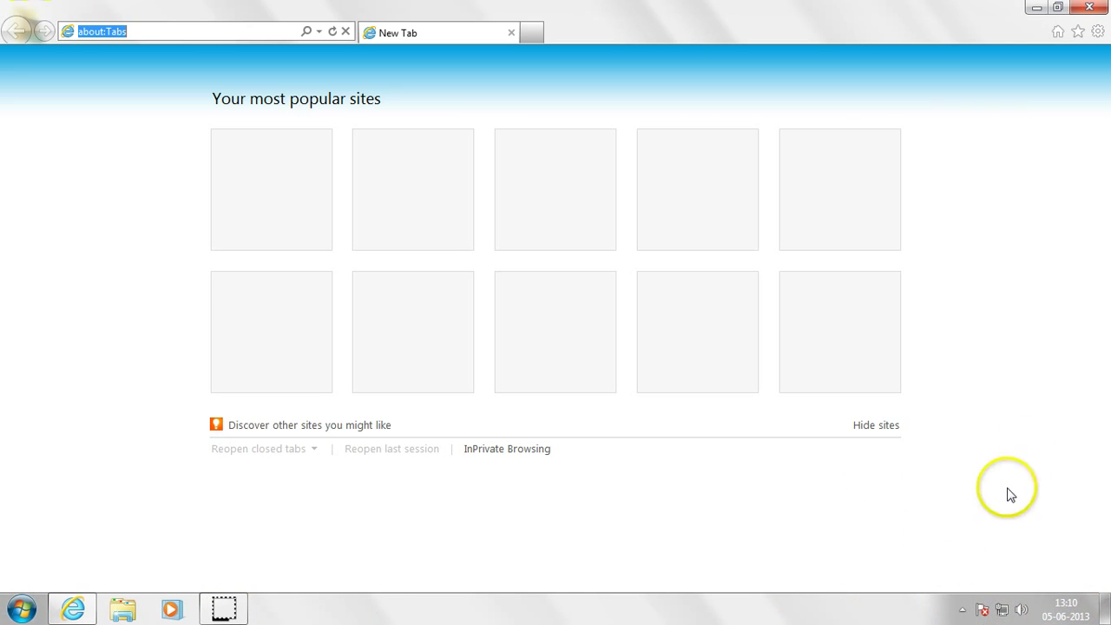
pyautogui.moveTo(999, 613)
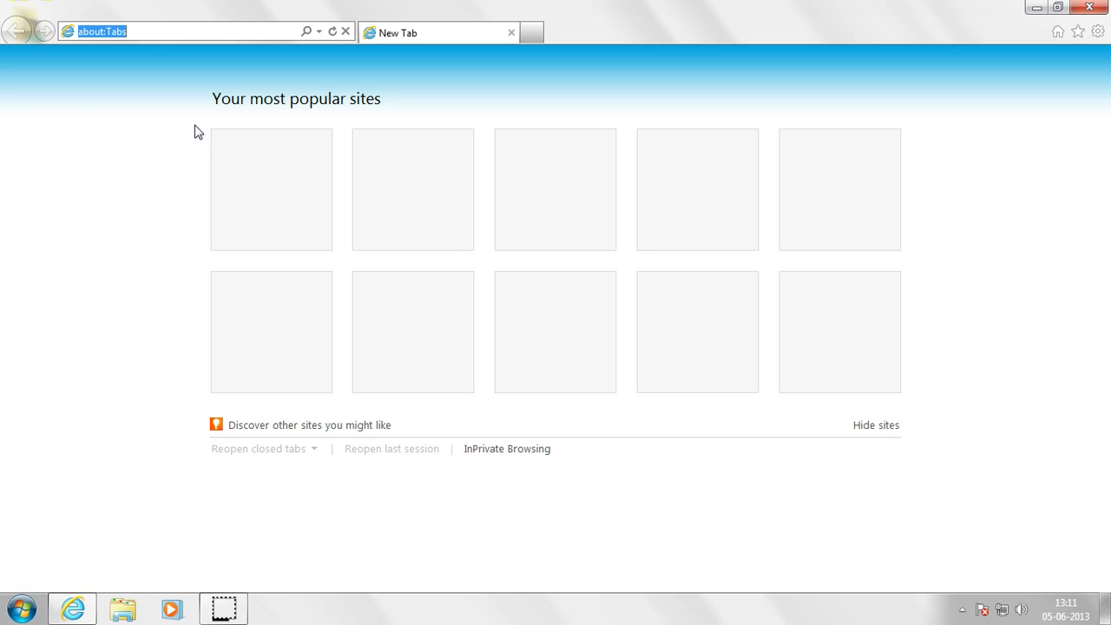
pyautogui.write('www')
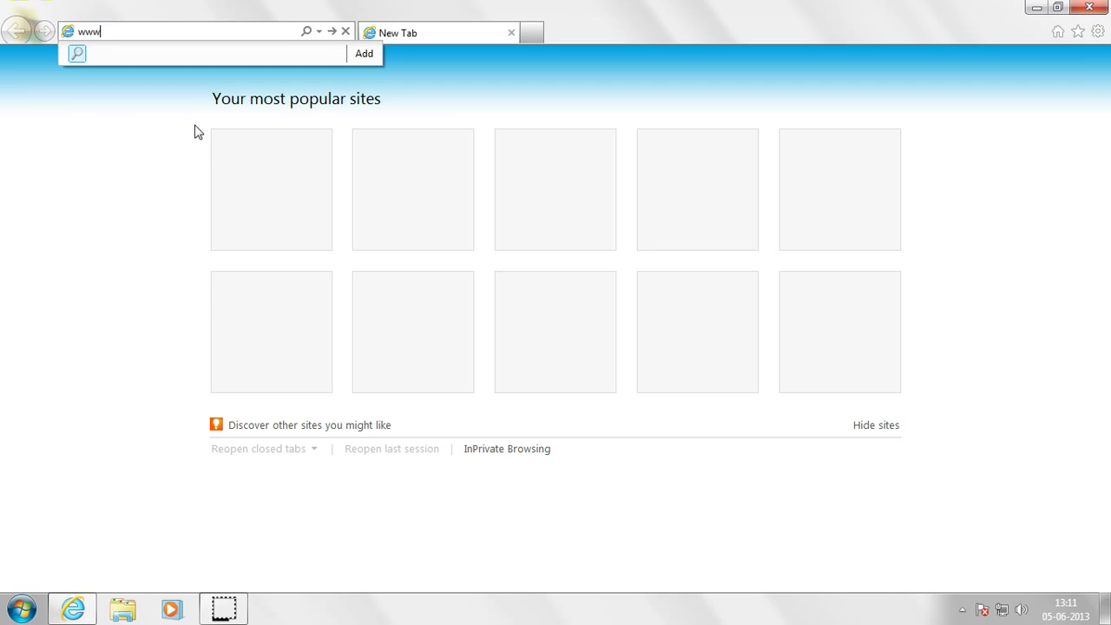
pyautogui.write('.skilltrain.')
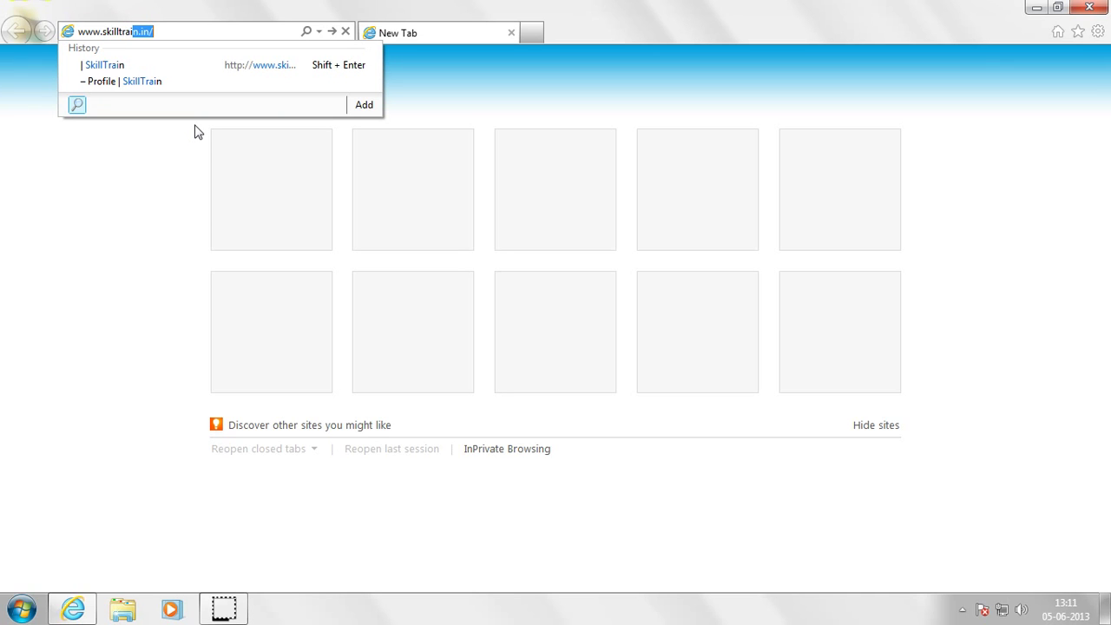
pyautogui.write('in')
pyautogui.press('Return')
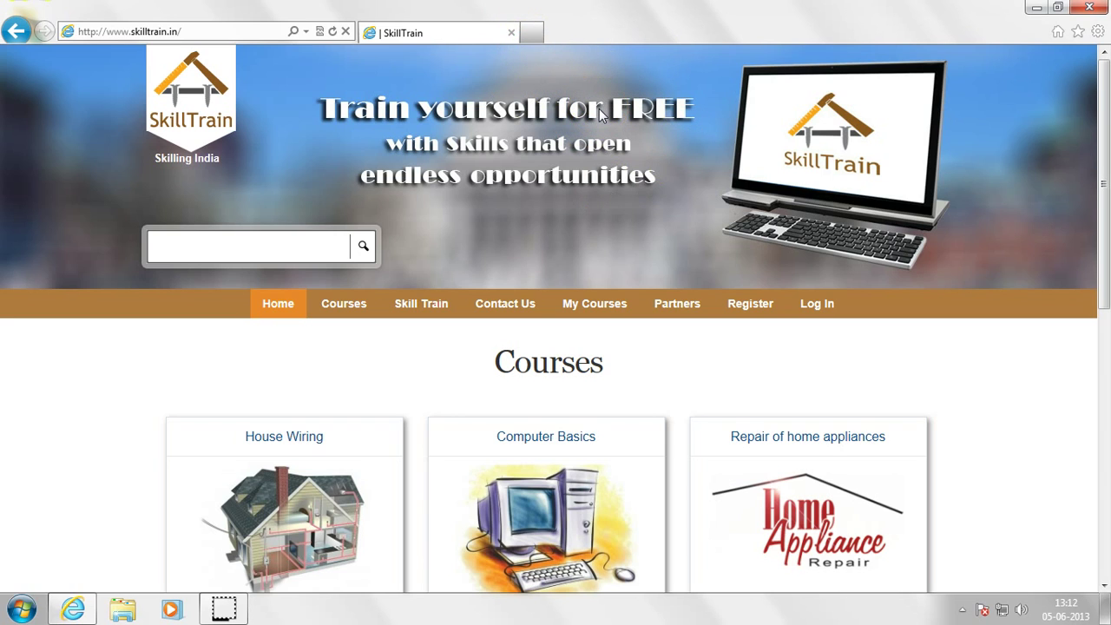
pyautogui.click(533, 33)
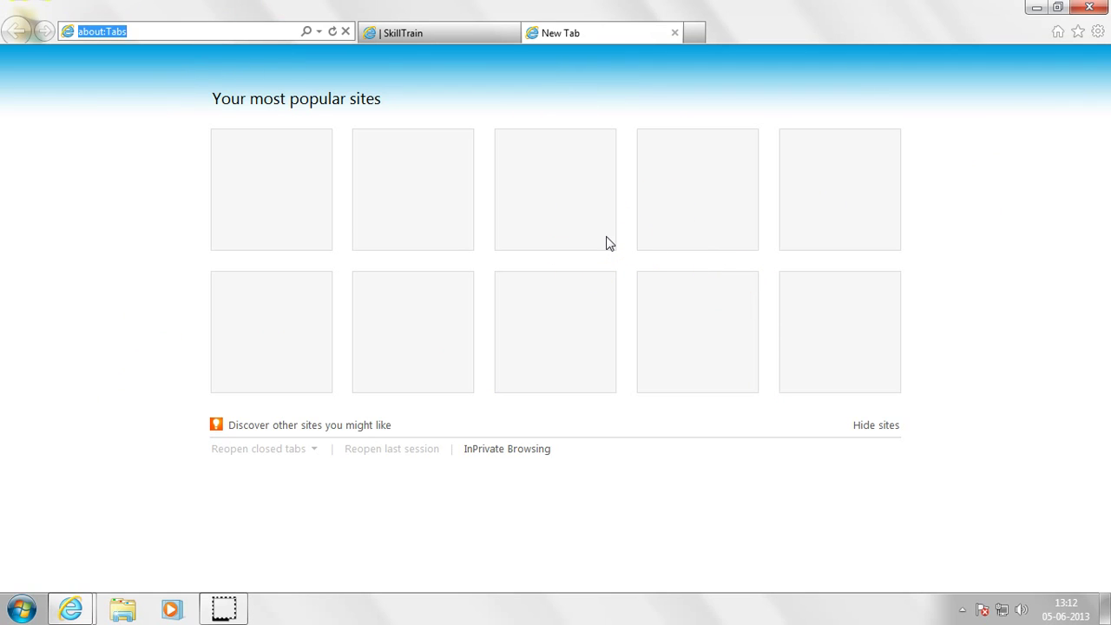
pyautogui.write('www.google.com')
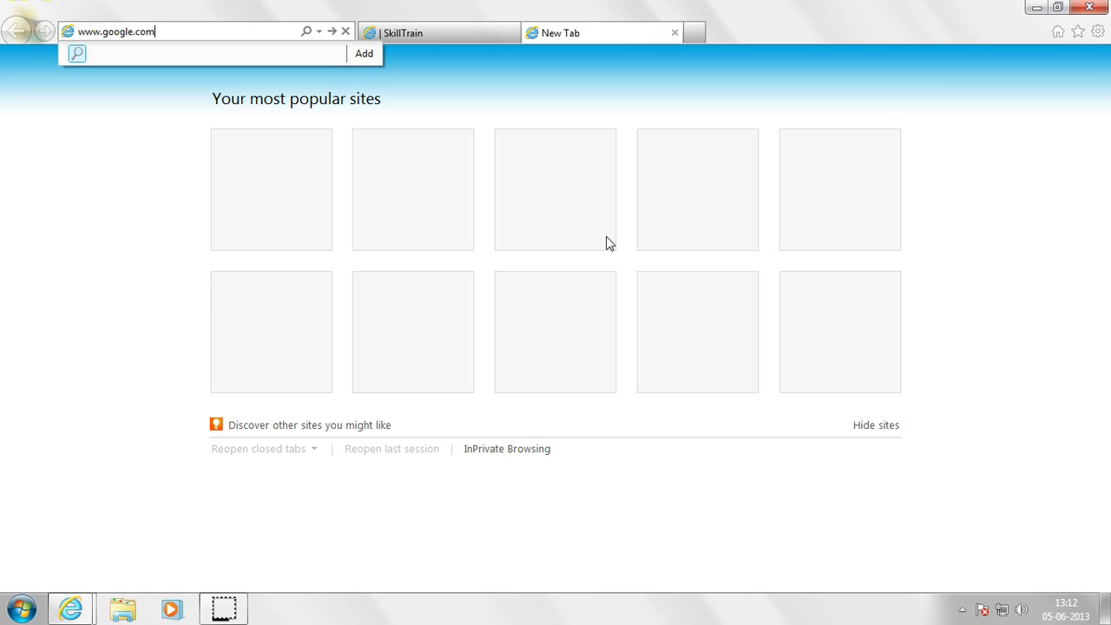
pyautogui.press('Return')
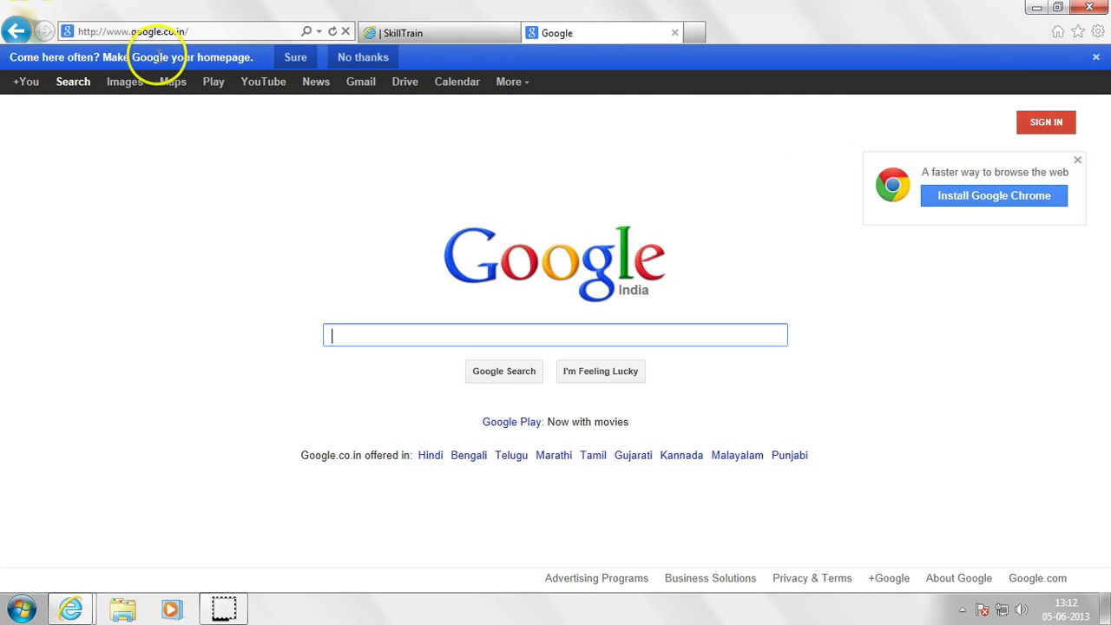
pyautogui.click(384, 55)
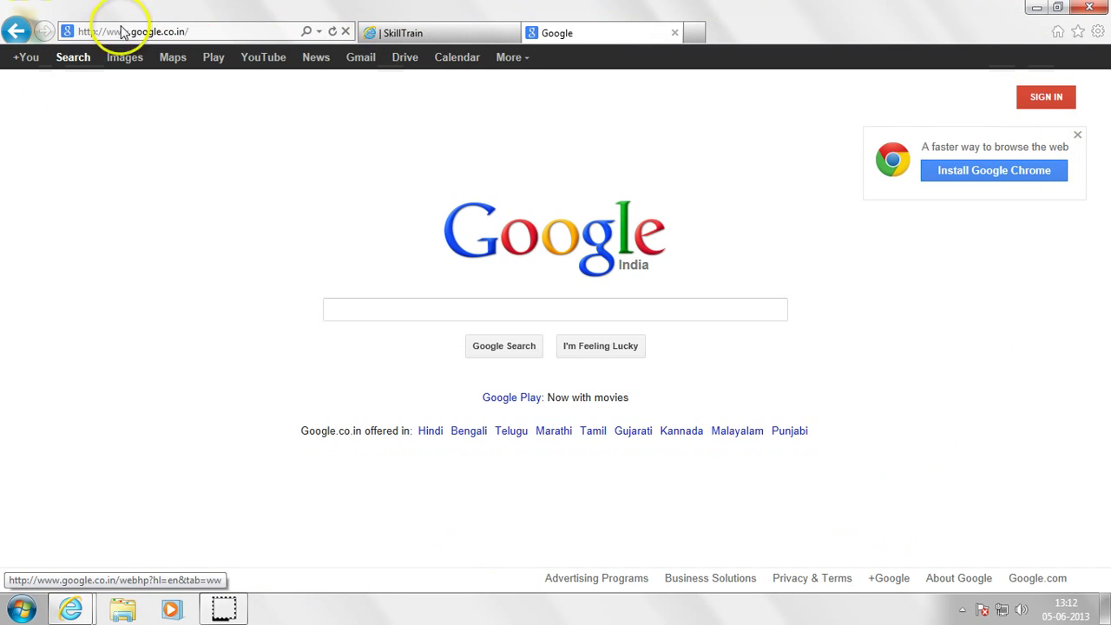
# Step: Switch back and forth between the SkillTrain and Google tabs, ending on the SkillTrain page
pyautogui.click(418, 33)
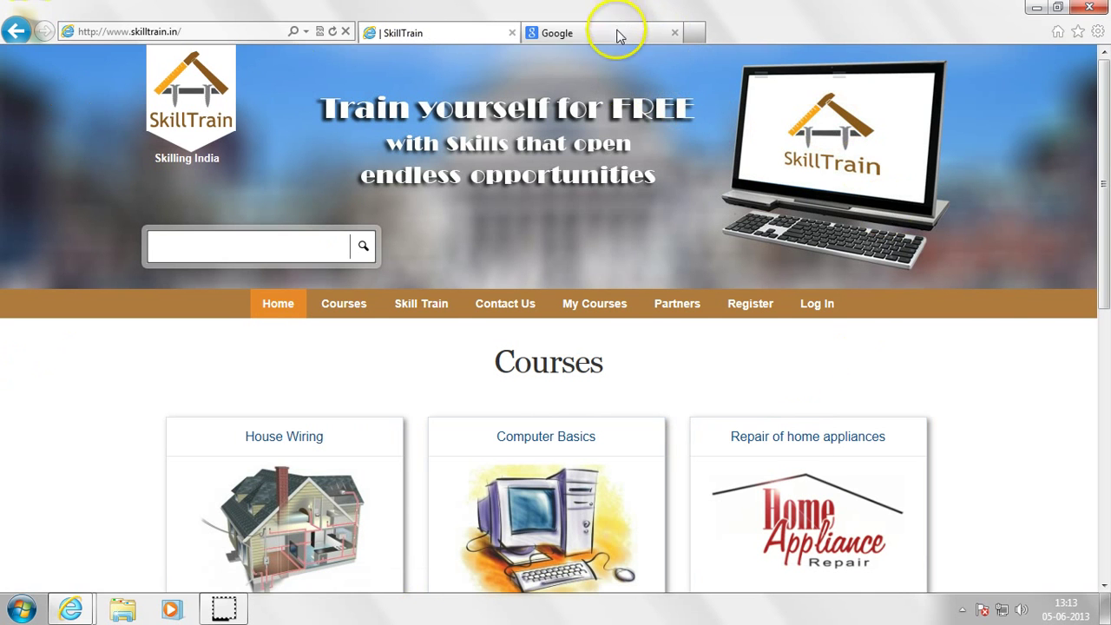
pyautogui.click(615, 31)
pyautogui.click(467, 36)
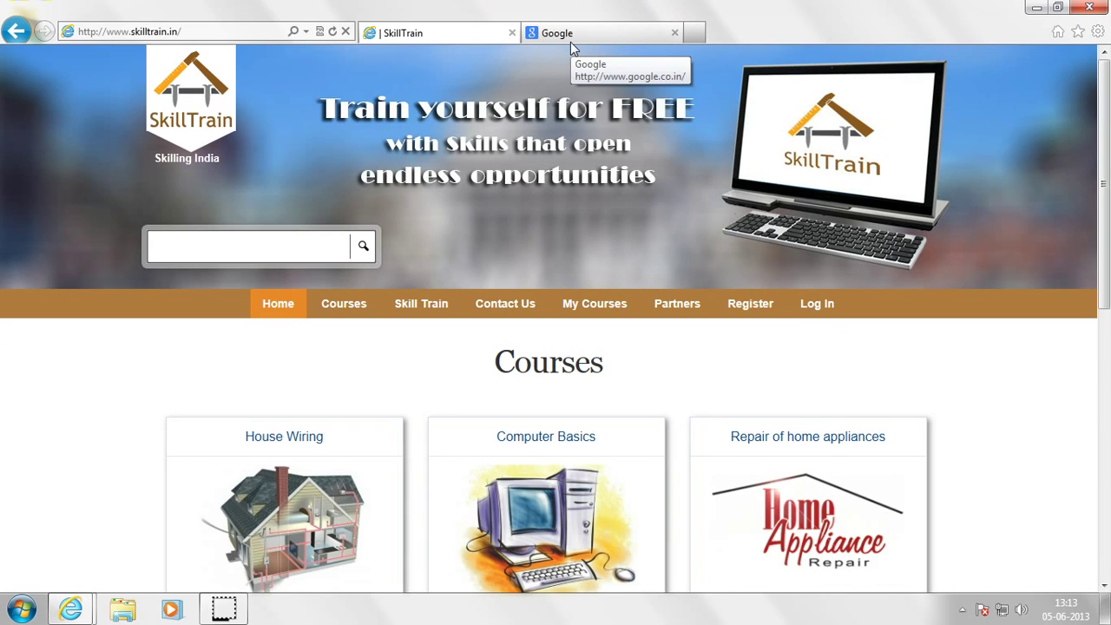
pyautogui.click(571, 41)
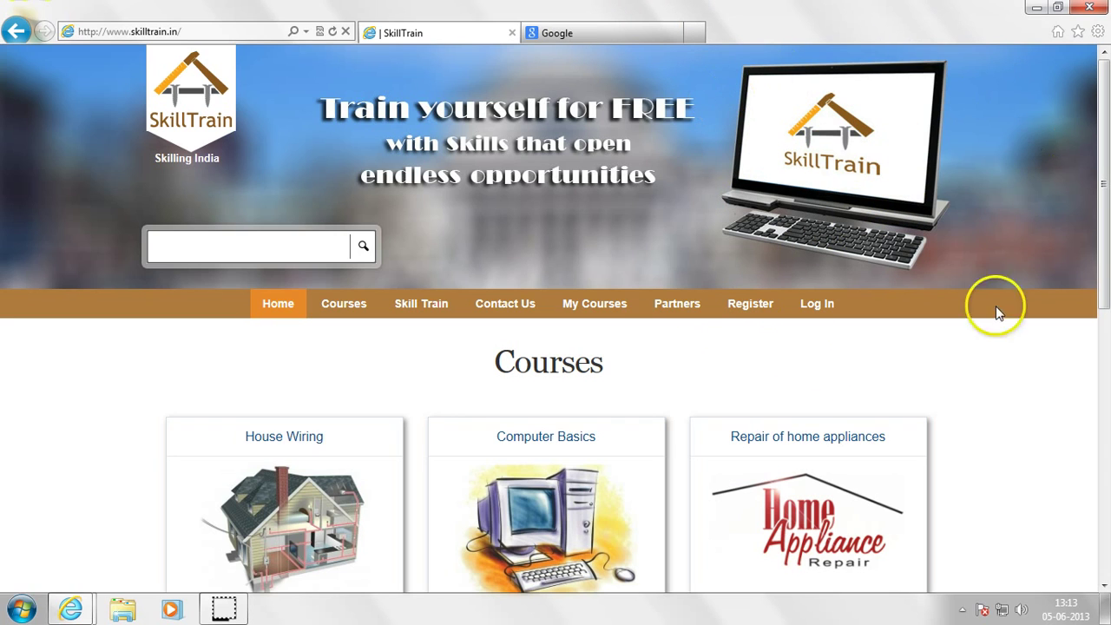
pyautogui.click(554, 42)
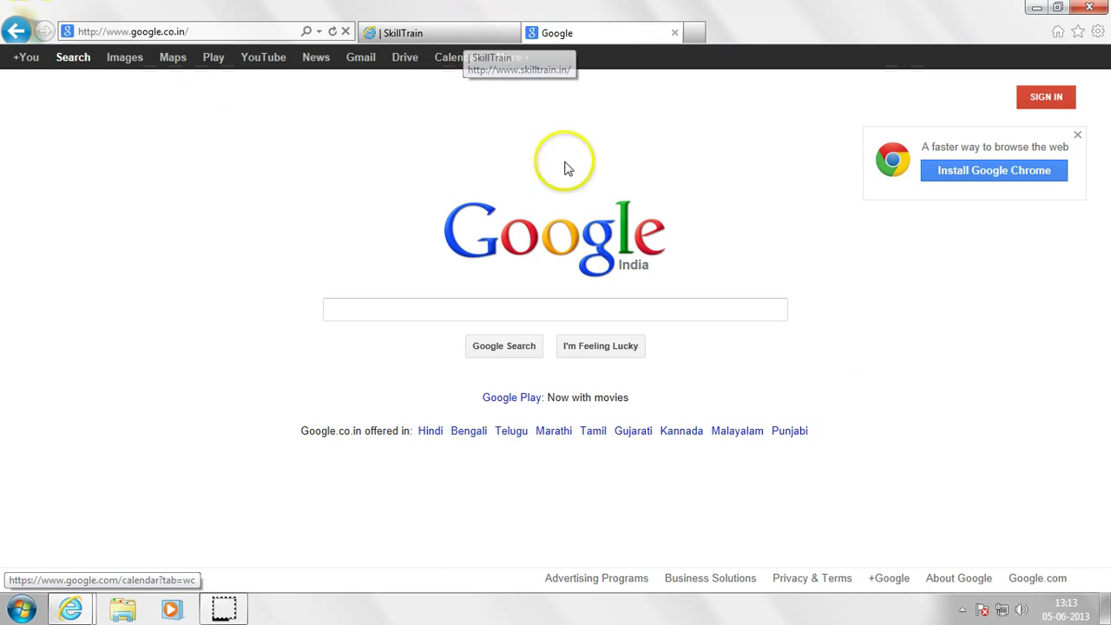
pyautogui.click(462, 40)
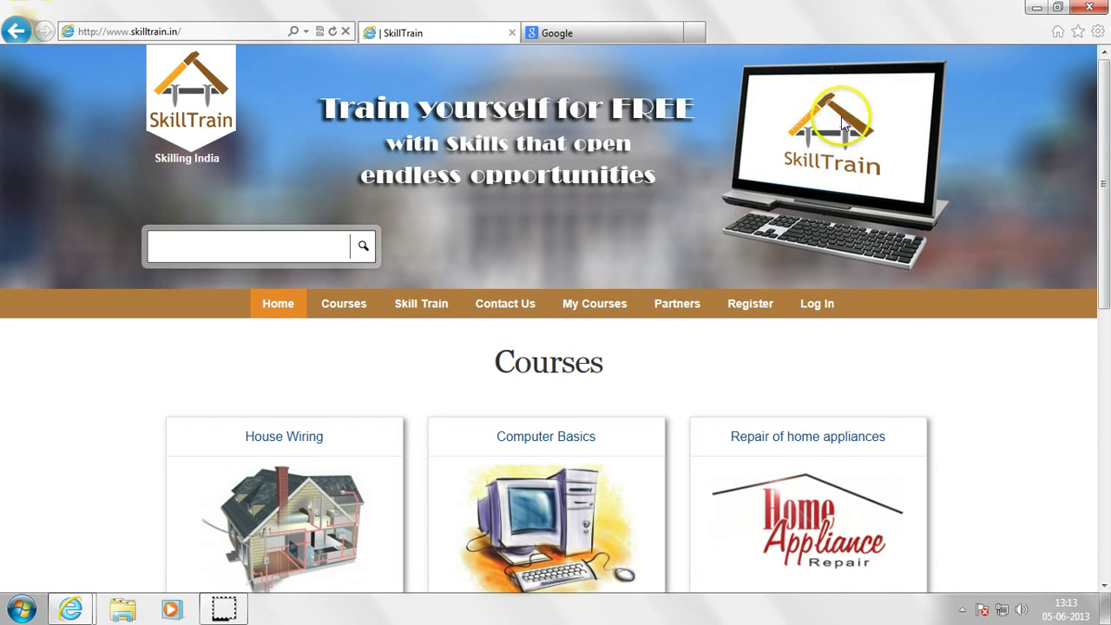
pyautogui.click(772, 126)
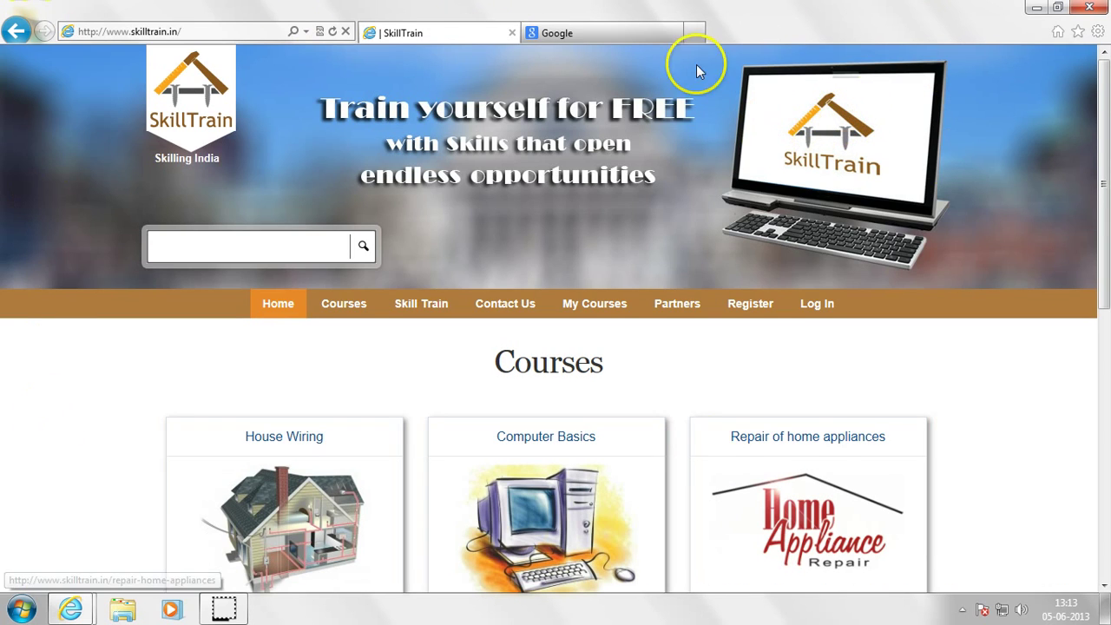
# Step: Detach the Google tab into its own browser window and alternate between it and the SkillTrain window
pyautogui.click(604, 39)
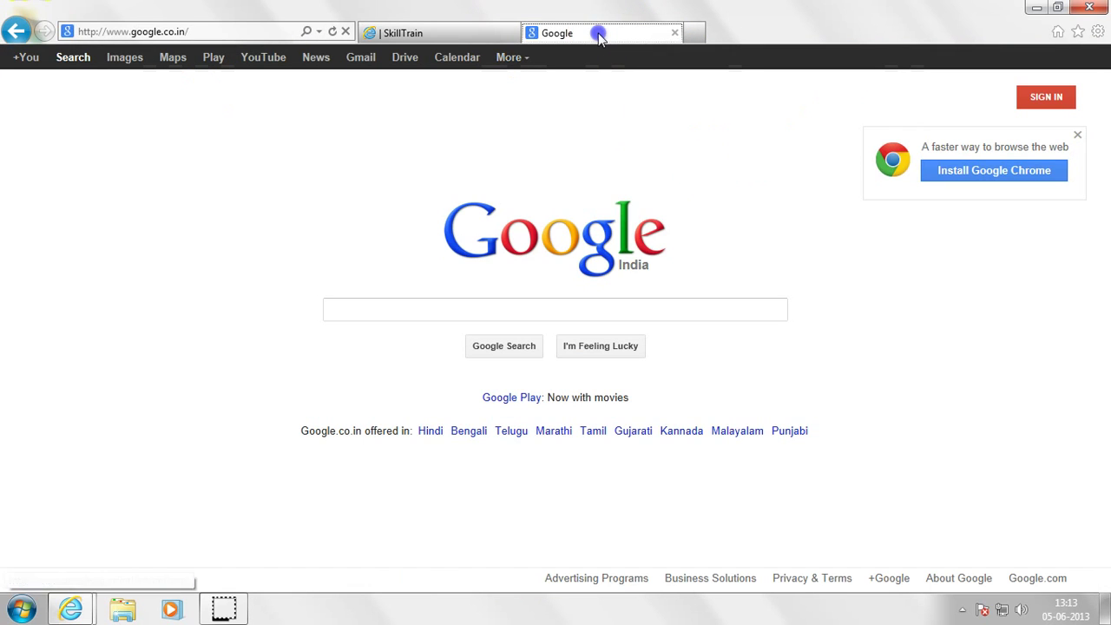
pyautogui.moveTo(598, 33); pyautogui.dragTo(753, 168)
pyautogui.click(704, 165)
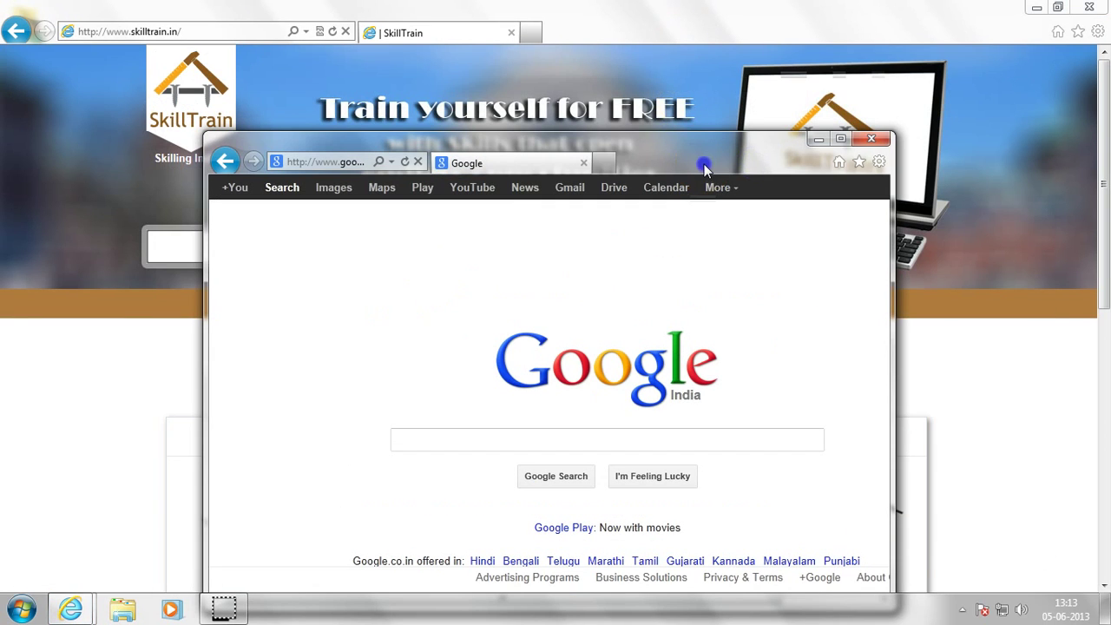
pyautogui.click(682, 12)
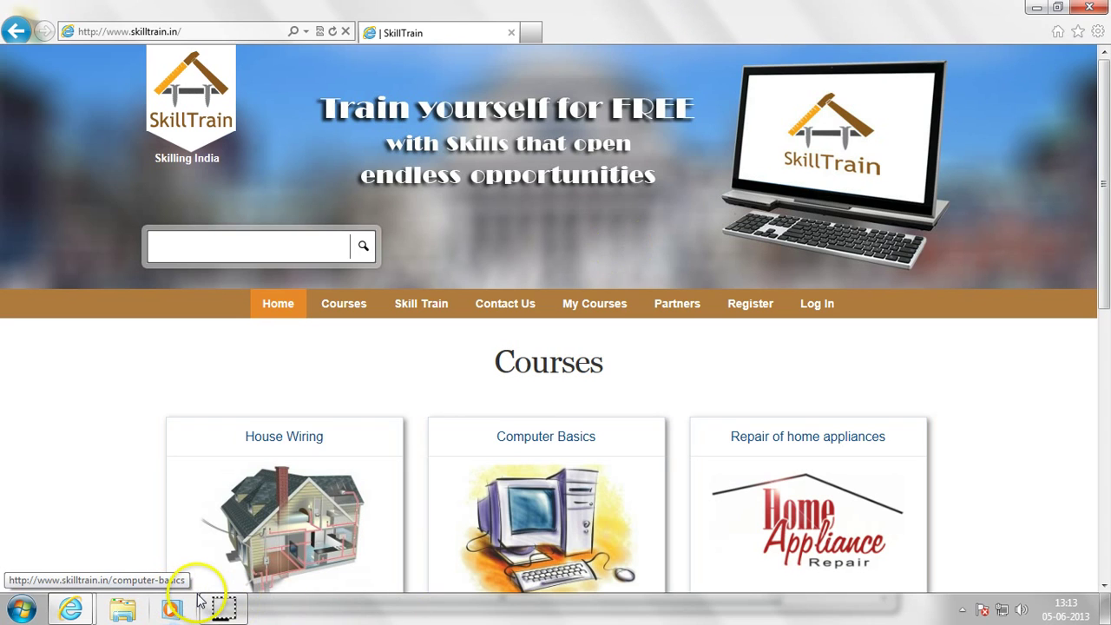
pyautogui.hotkey('alt', 'Tab')
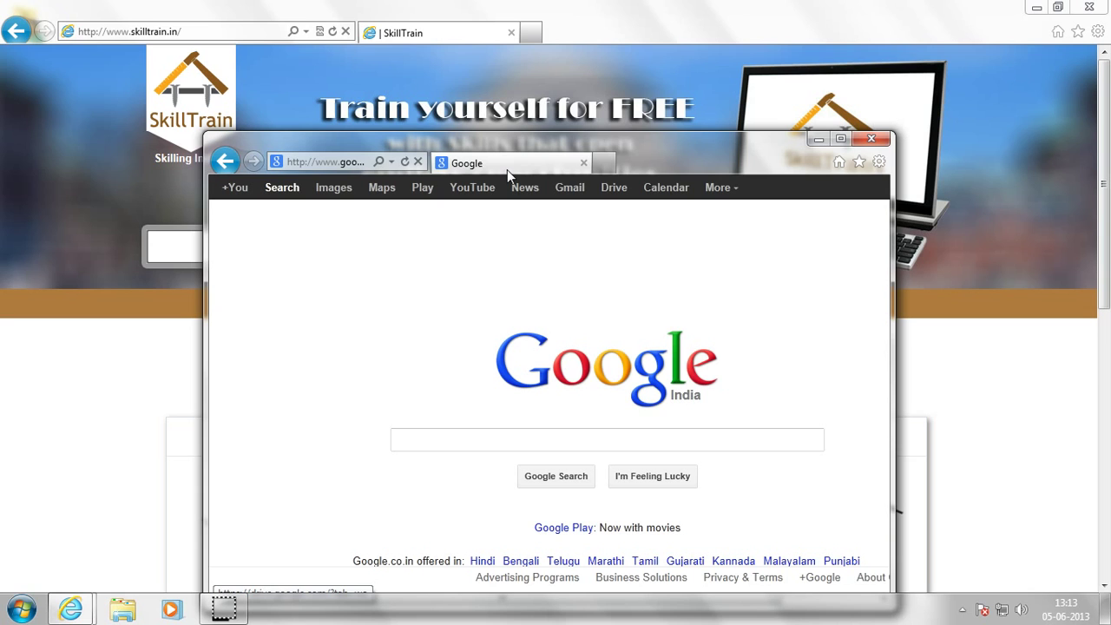
# Step: Merge the Google window back as a tab beside SkillTrain and bring the SkillTrain page to the front
pyautogui.moveTo(505, 170); pyautogui.dragTo(624, 39)
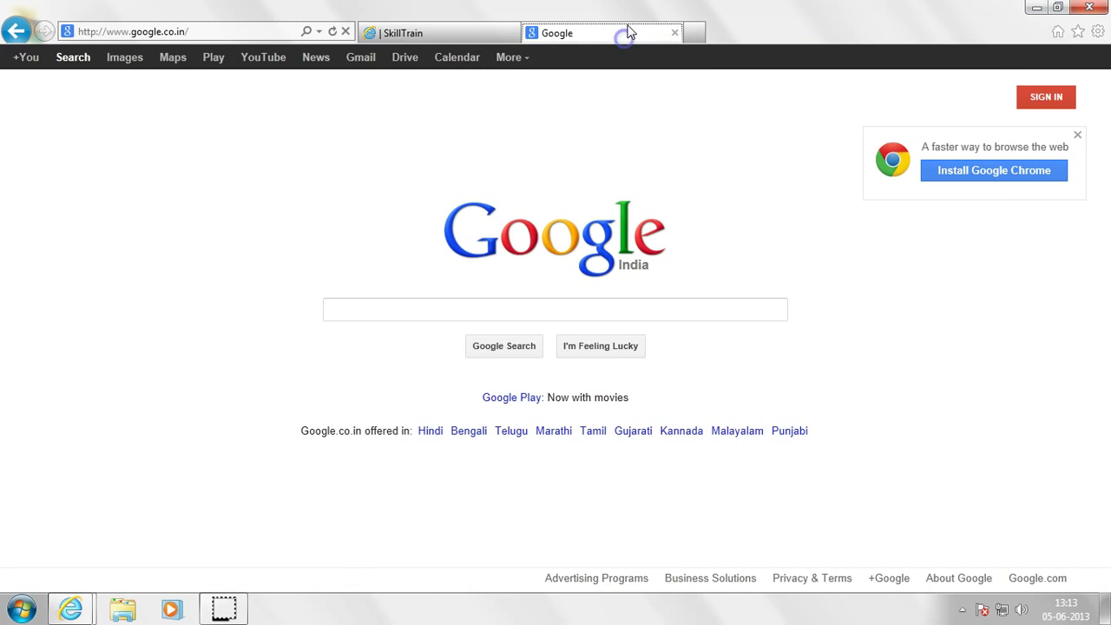
pyautogui.click(541, 31)
pyautogui.click(456, 39)
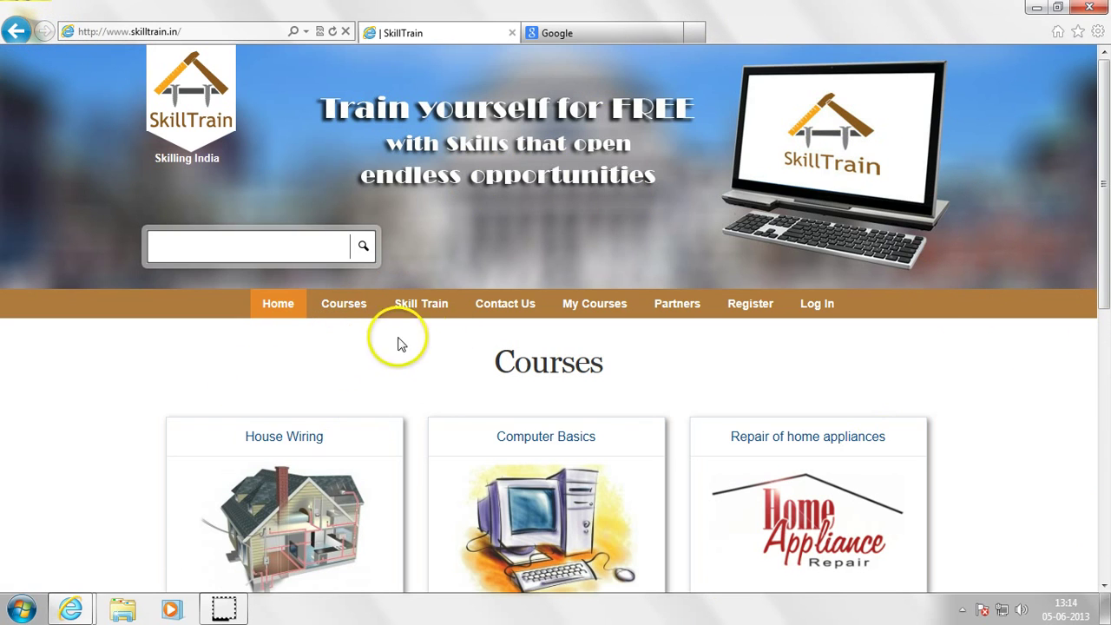
# Step: Go one page back and forward again in the SkillTrain tab, and do the same in the Google tab
pyautogui.click(14, 33)
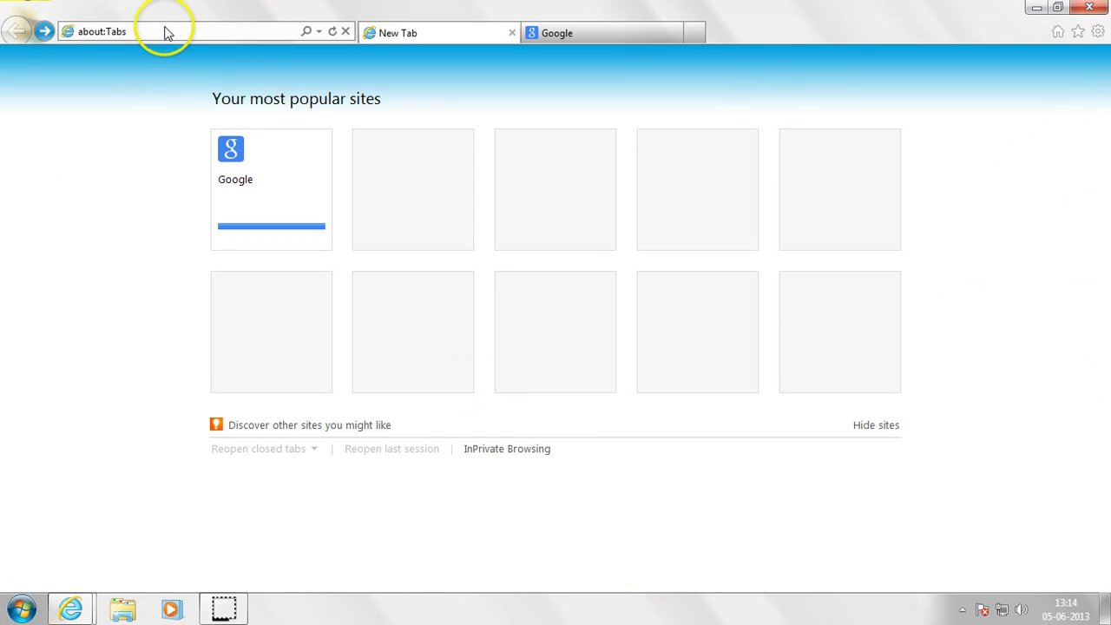
pyautogui.click(45, 32)
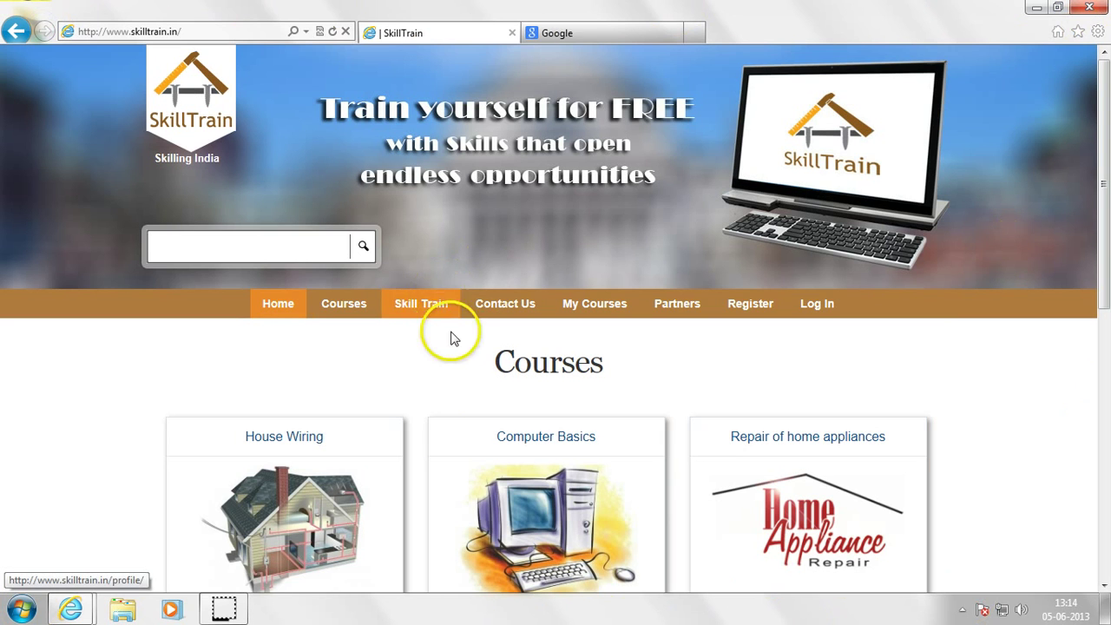
pyautogui.click(618, 35)
pyautogui.click(15, 31)
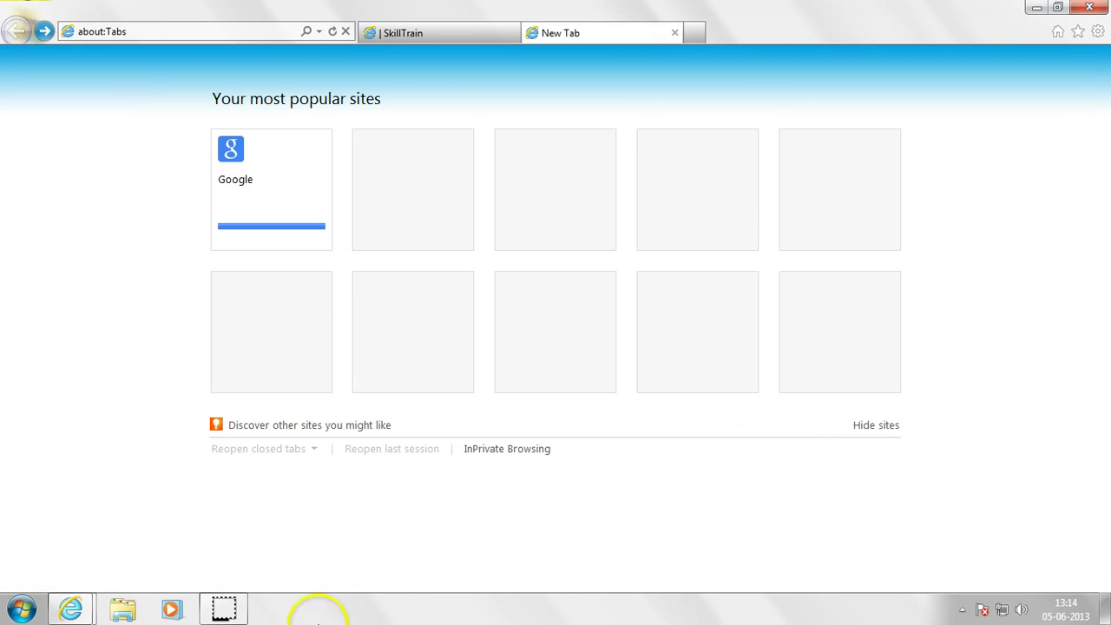
pyautogui.click(42, 32)
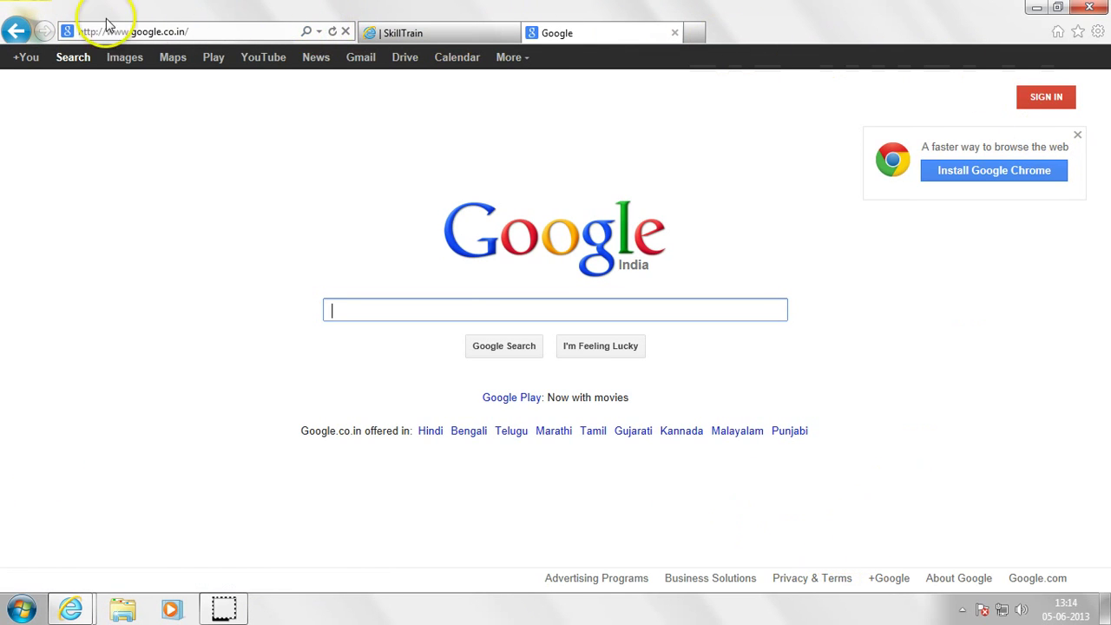
# Step: Refresh the Google page and stop its loading
pyautogui.click(334, 33)
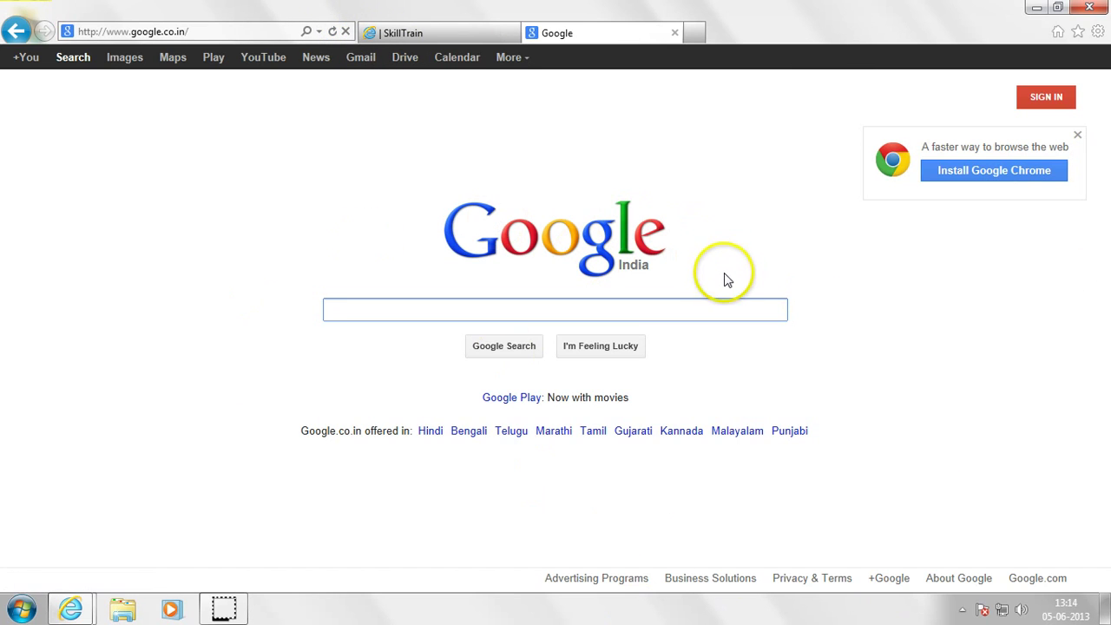
pyautogui.click(345, 33)
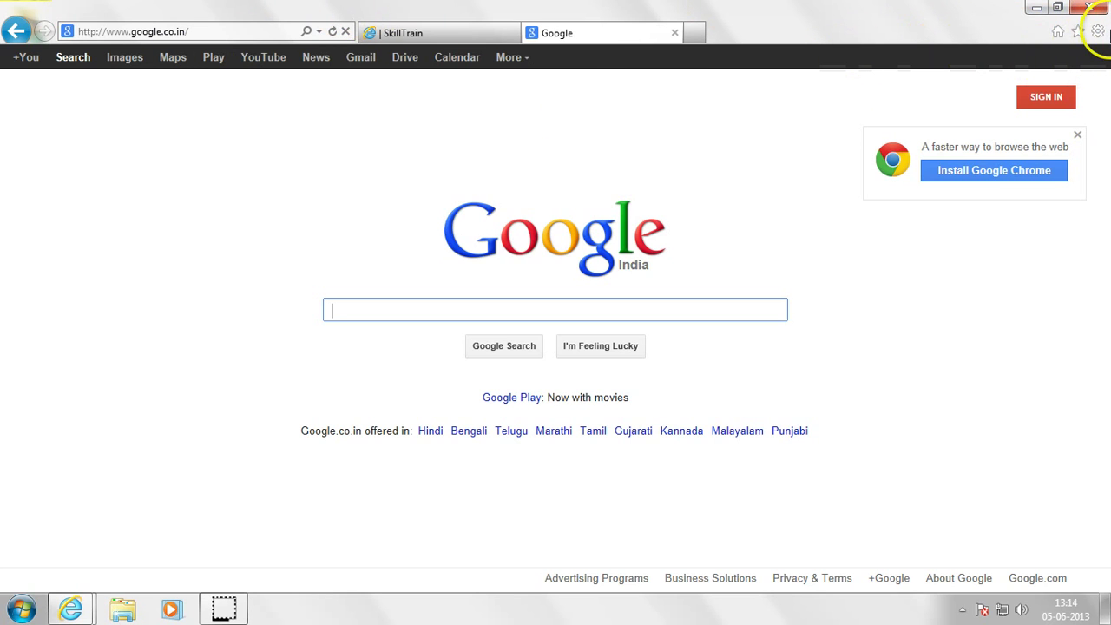
# Step: Add the SkillTrain page to the Favorites folder under the name SkillTrain
pyautogui.click(451, 32)
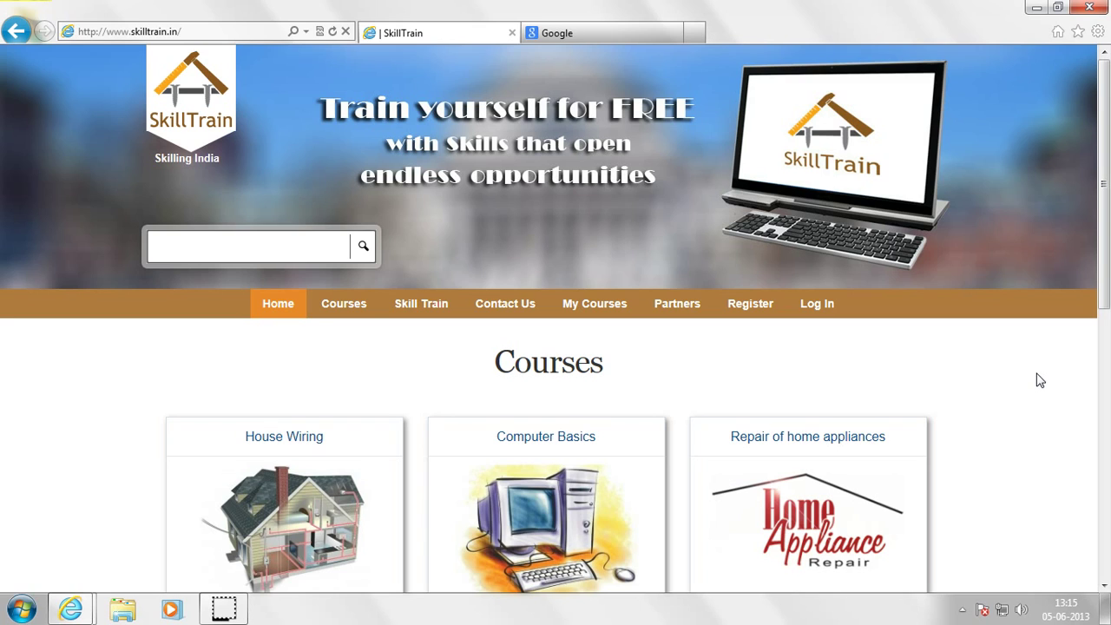
pyautogui.click(1078, 33)
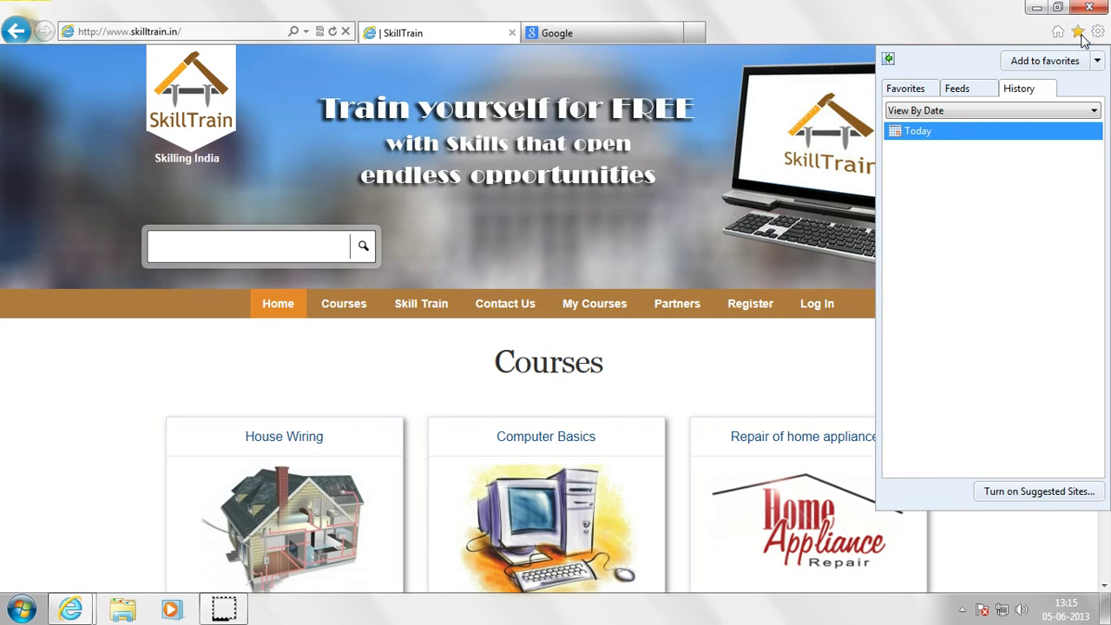
pyautogui.click(1046, 62)
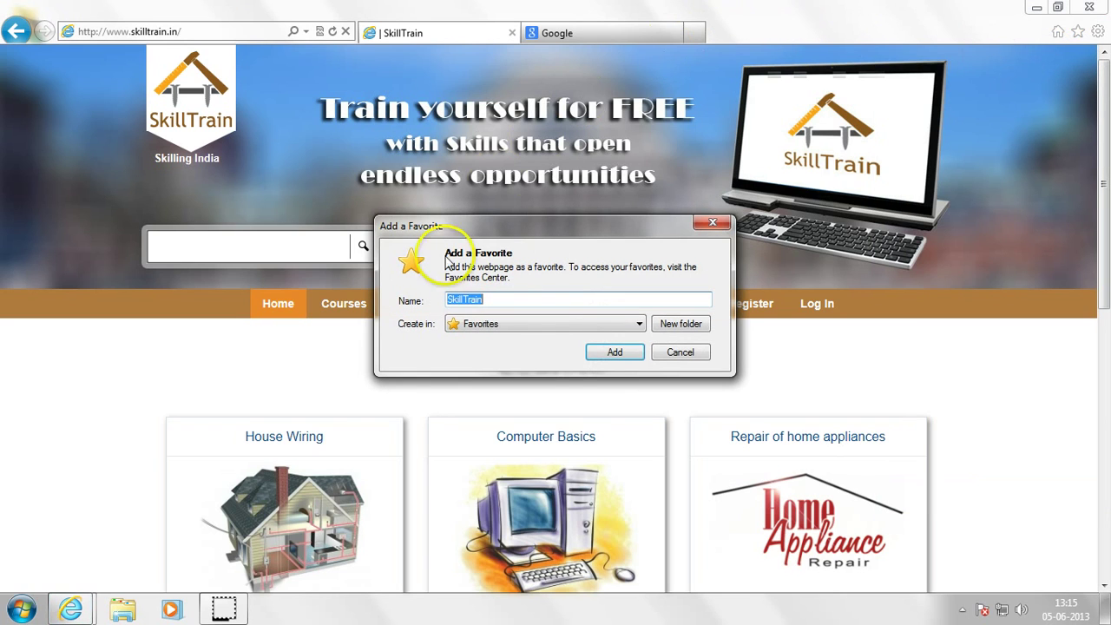
pyautogui.click(614, 352)
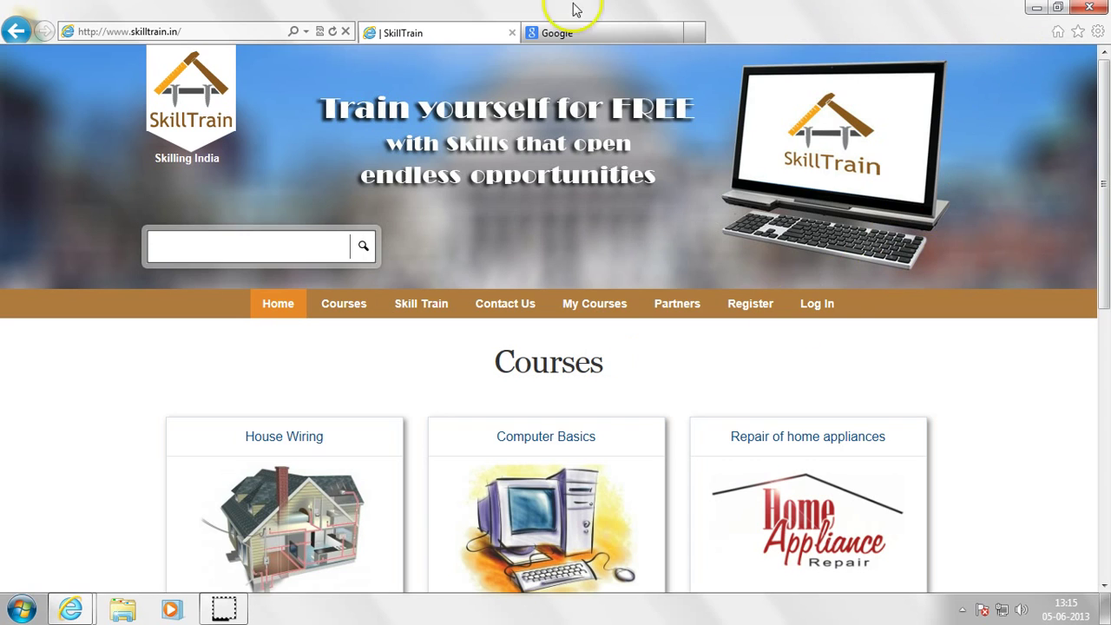
# Step: Check the favorites and history pane from the SkillTrain page and close it again
pyautogui.click(437, 35)
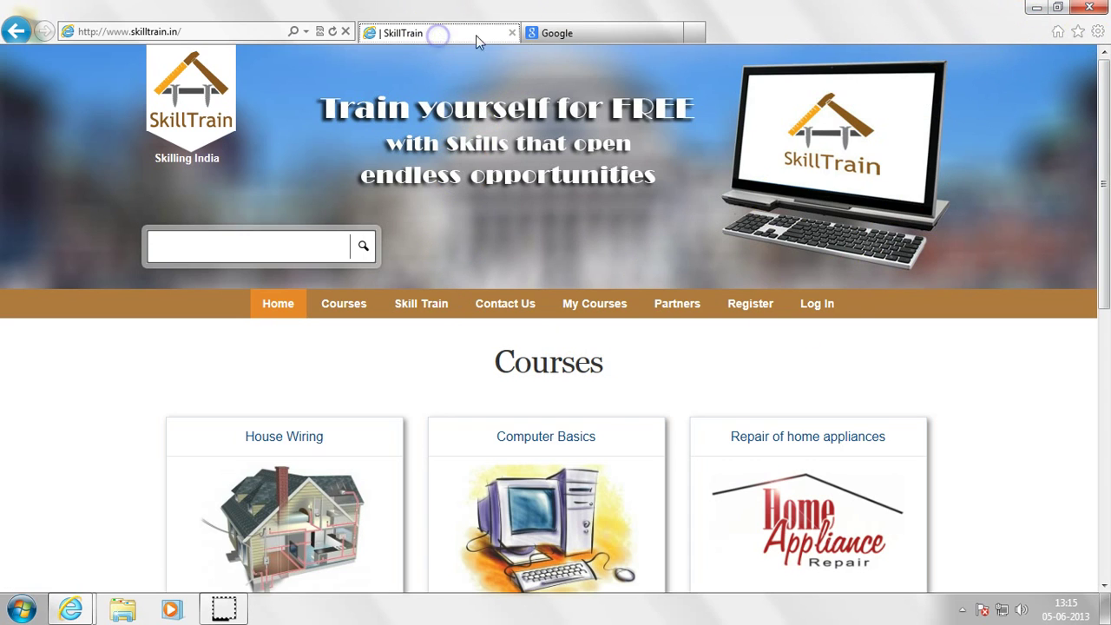
pyautogui.click(1077, 32)
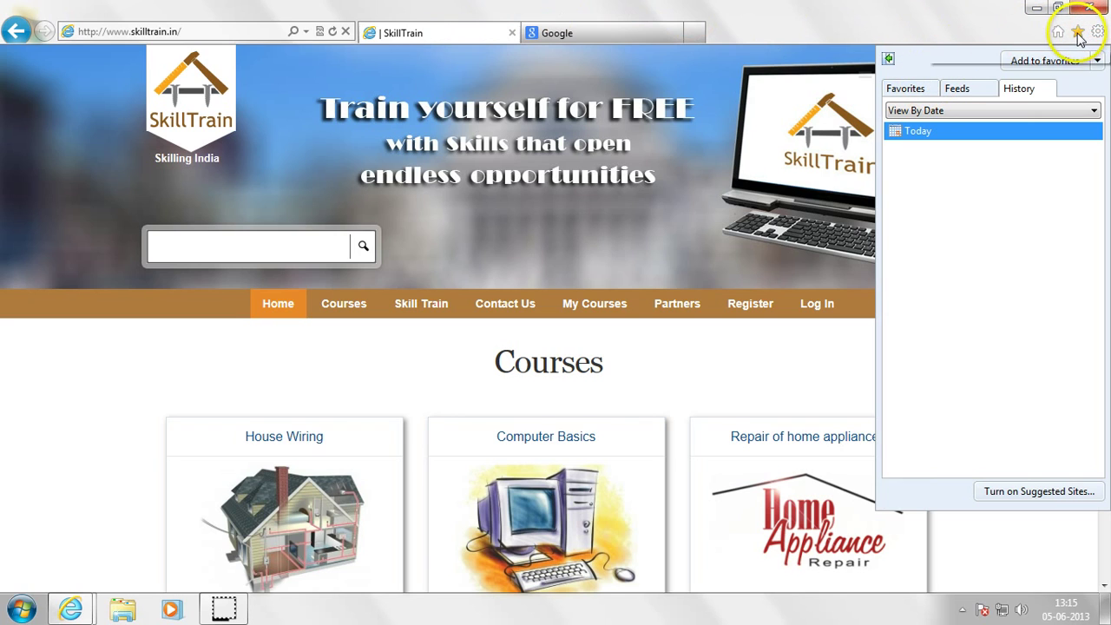
pyautogui.click(988, 34)
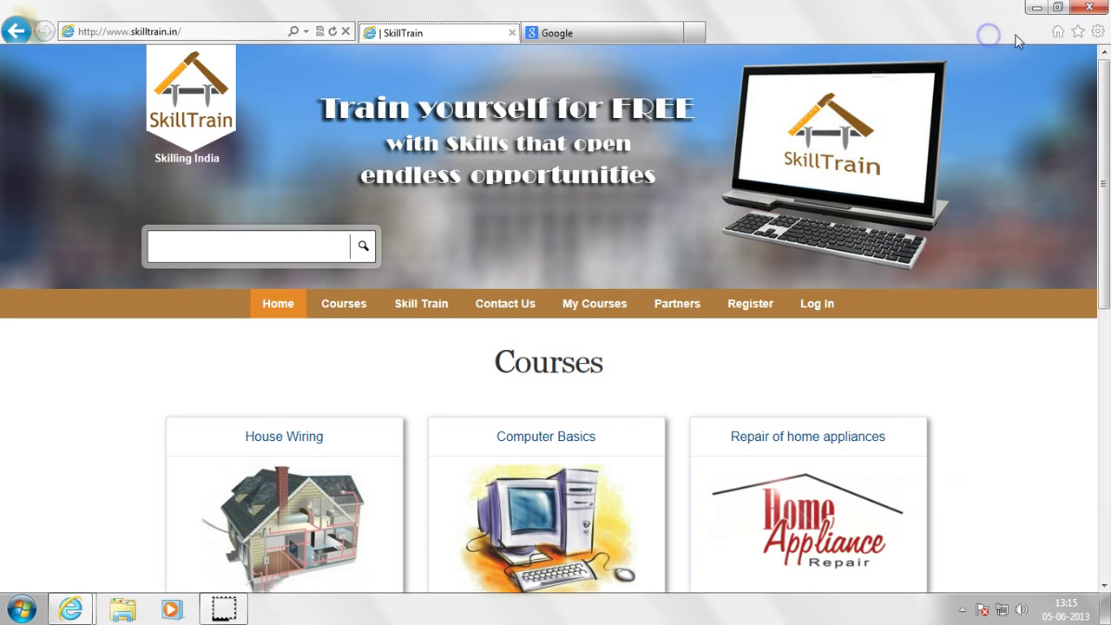
# Step: Open a new tab and load the SkillTrain page in it from the saved favorites
pyautogui.click(695, 33)
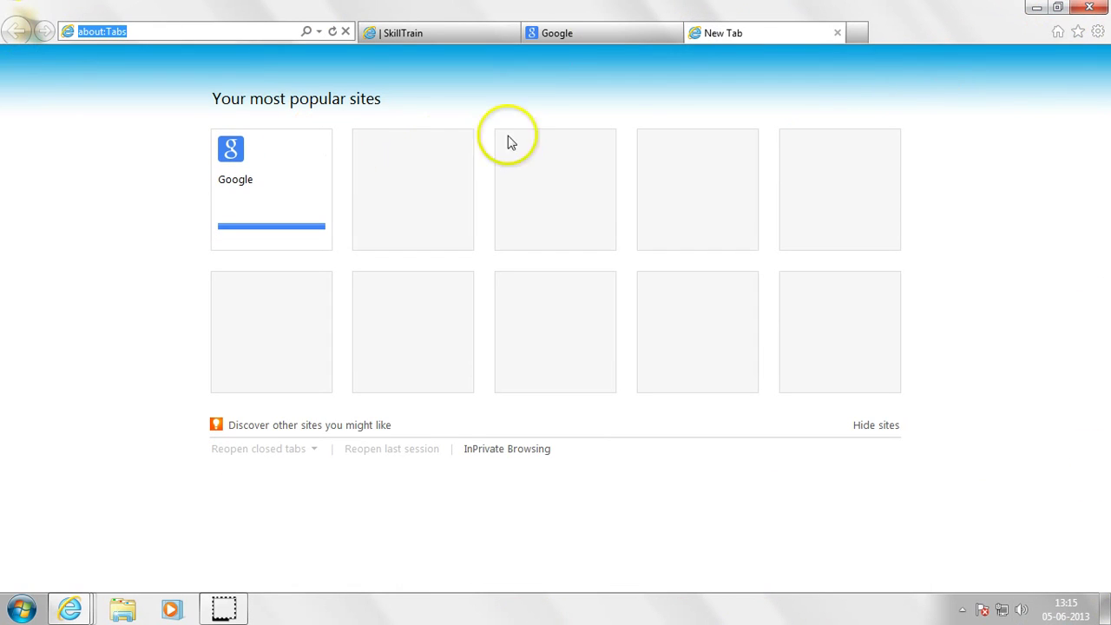
pyautogui.click(1077, 33)
pyautogui.click(932, 84)
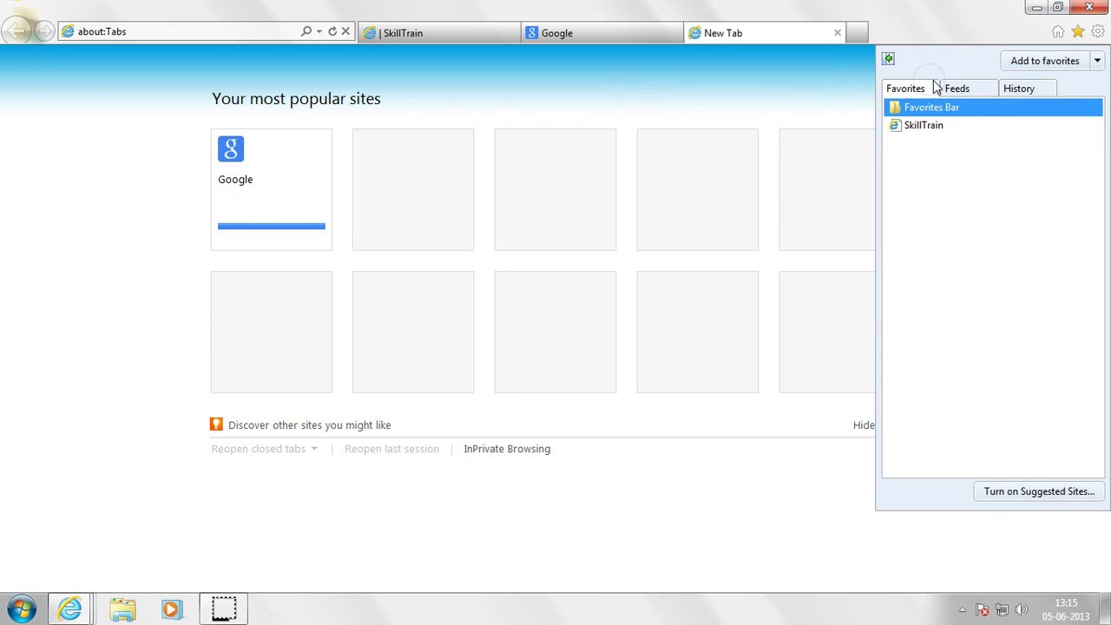
pyautogui.click(922, 137)
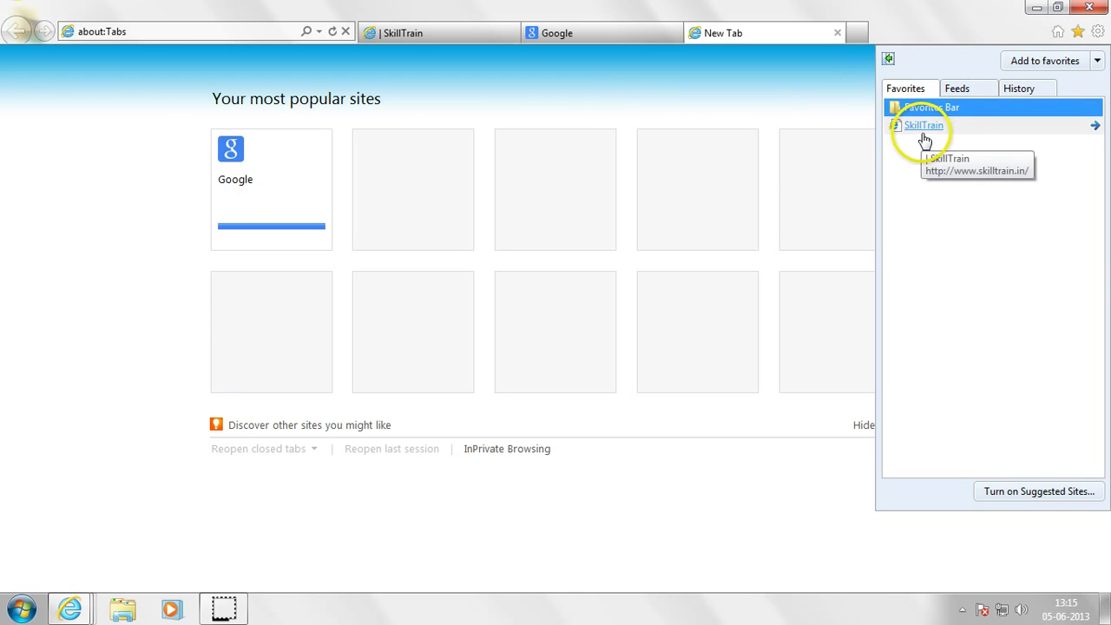
pyautogui.click(923, 128)
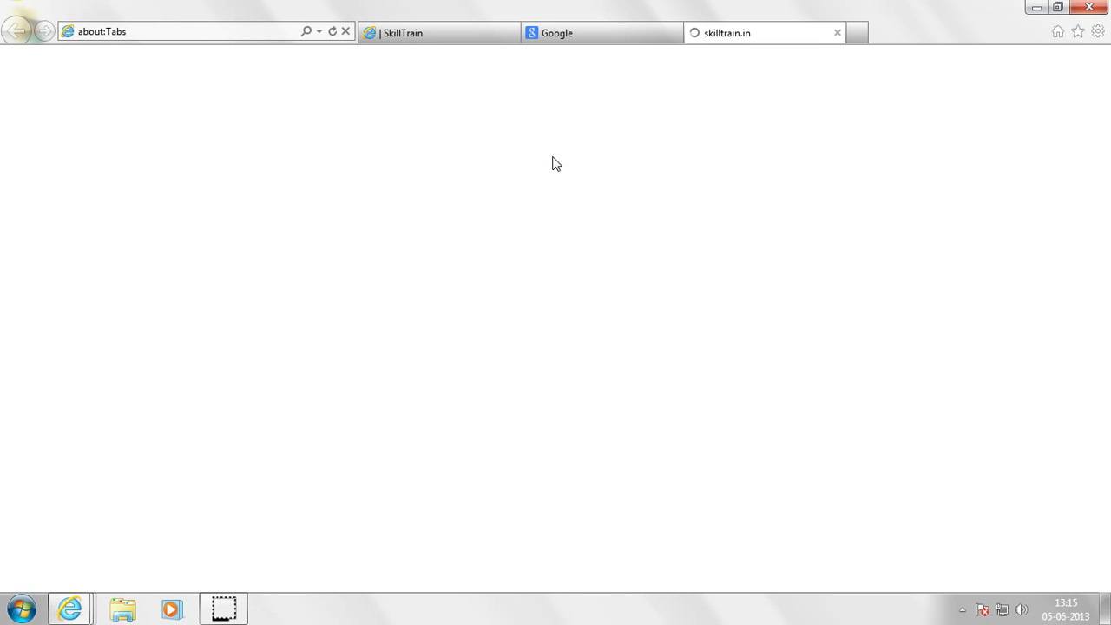
# Step: Close the newly opened SkillTrain tab and load the browser's home page in the Google tab
pyautogui.click(836, 33)
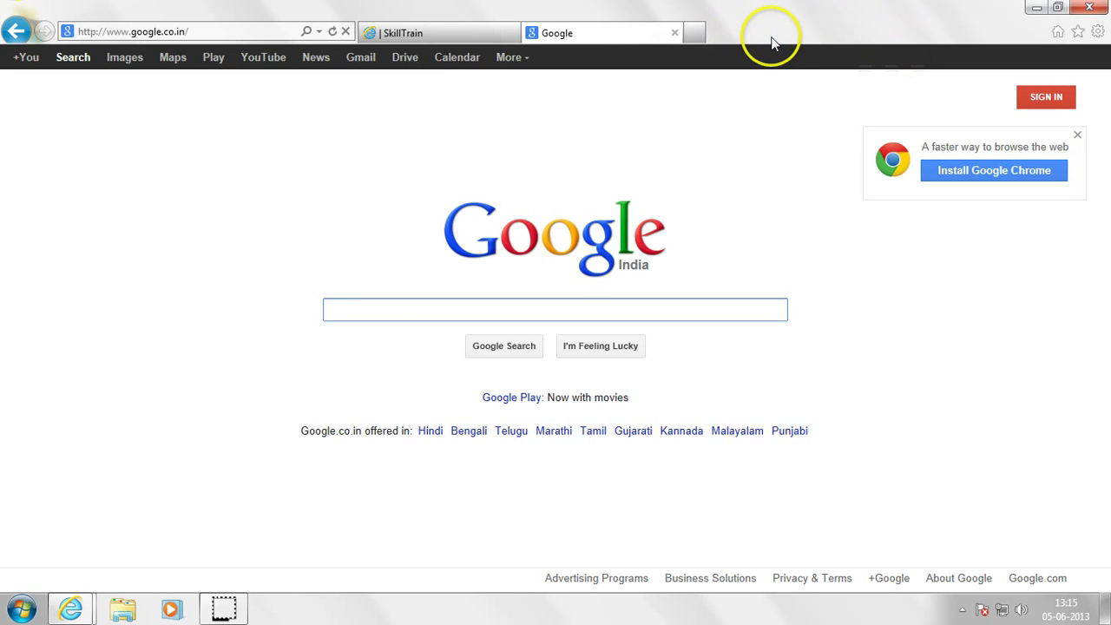
pyautogui.click(1055, 34)
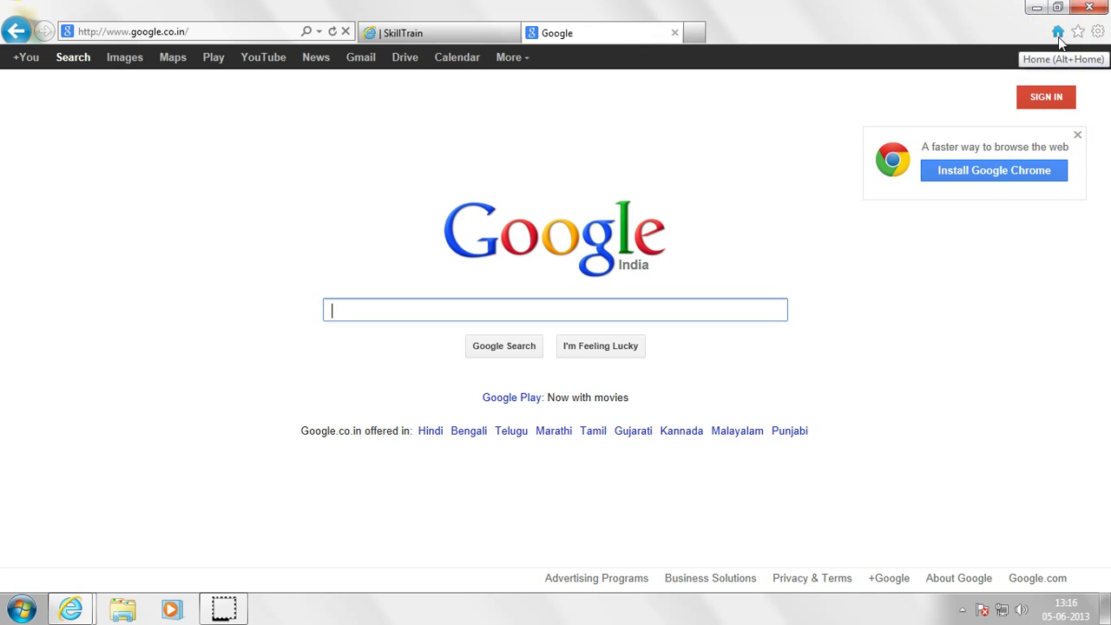
pyautogui.click(1057, 33)
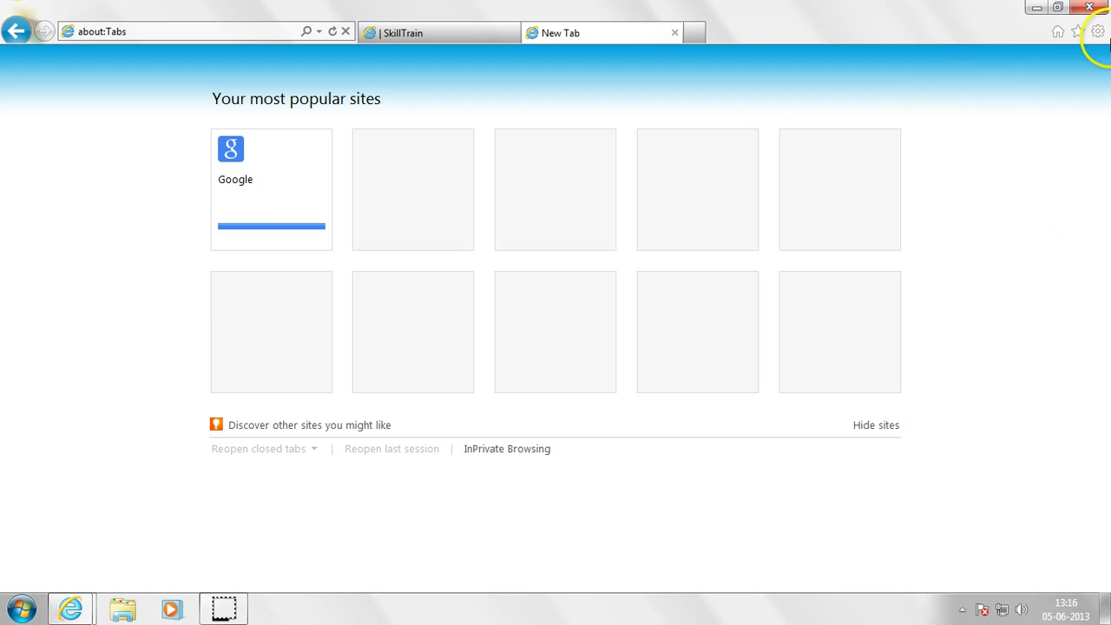
# Step: Delete the browsing history through Internet Options, including temporary files, cookies, history, download history, form data, passwords and tracking data, while preserving Favorites website data
pyautogui.click(1098, 32)
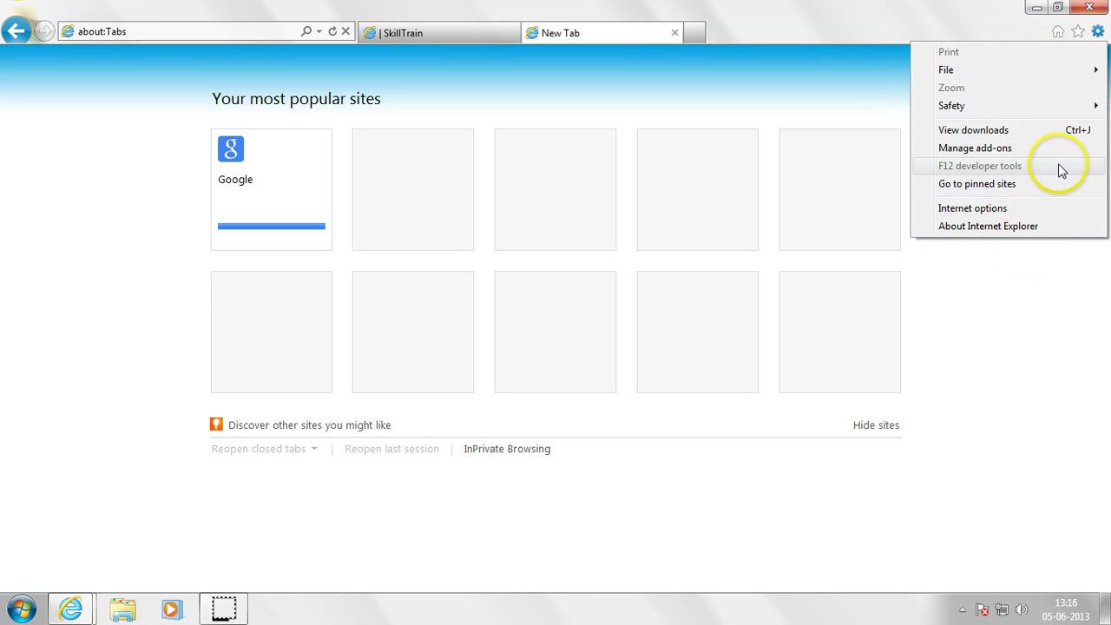
pyautogui.click(1030, 214)
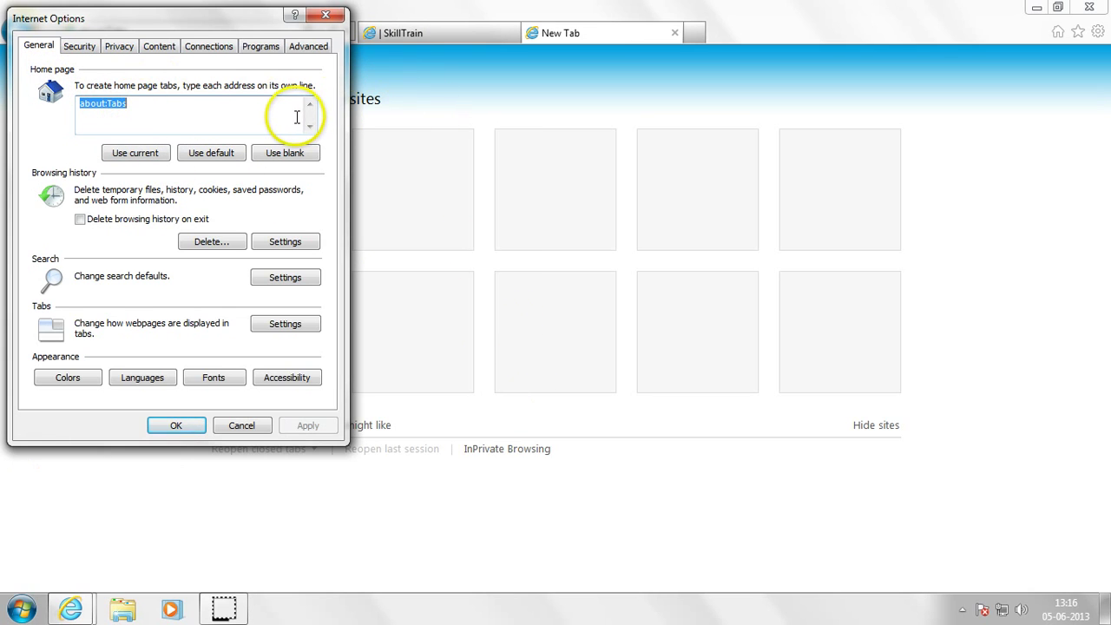
pyautogui.click(257, 117)
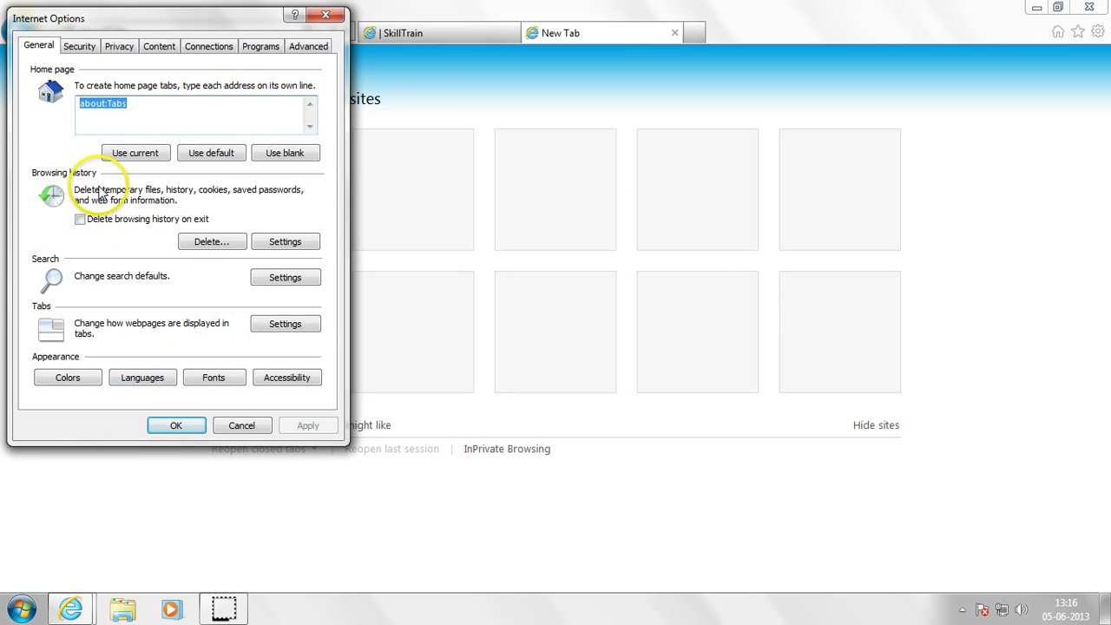
pyautogui.click(215, 242)
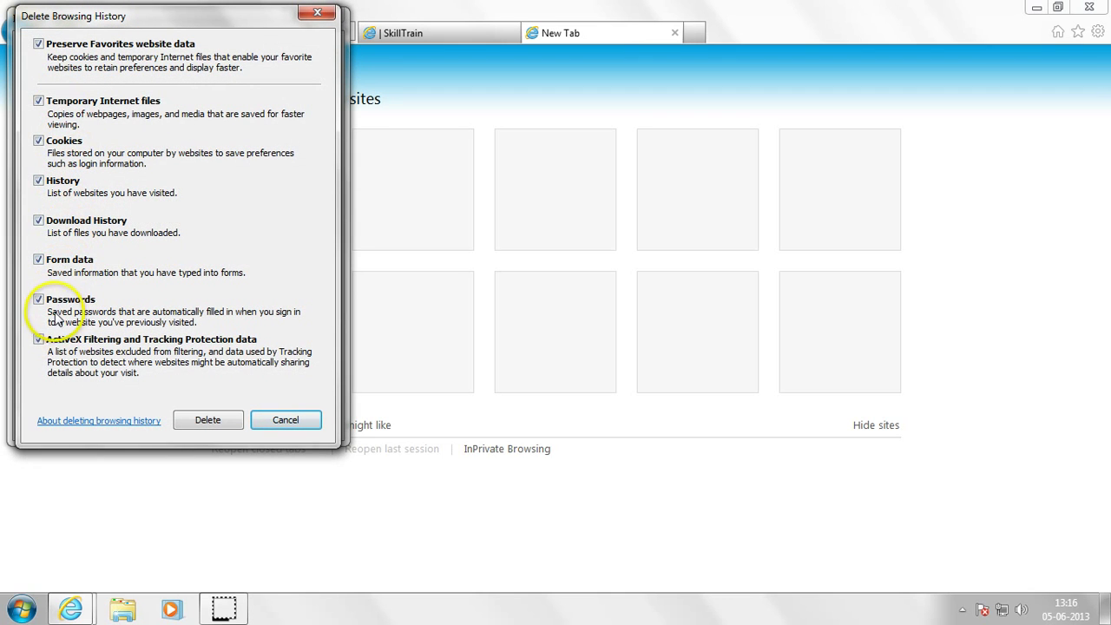
pyautogui.click(208, 420)
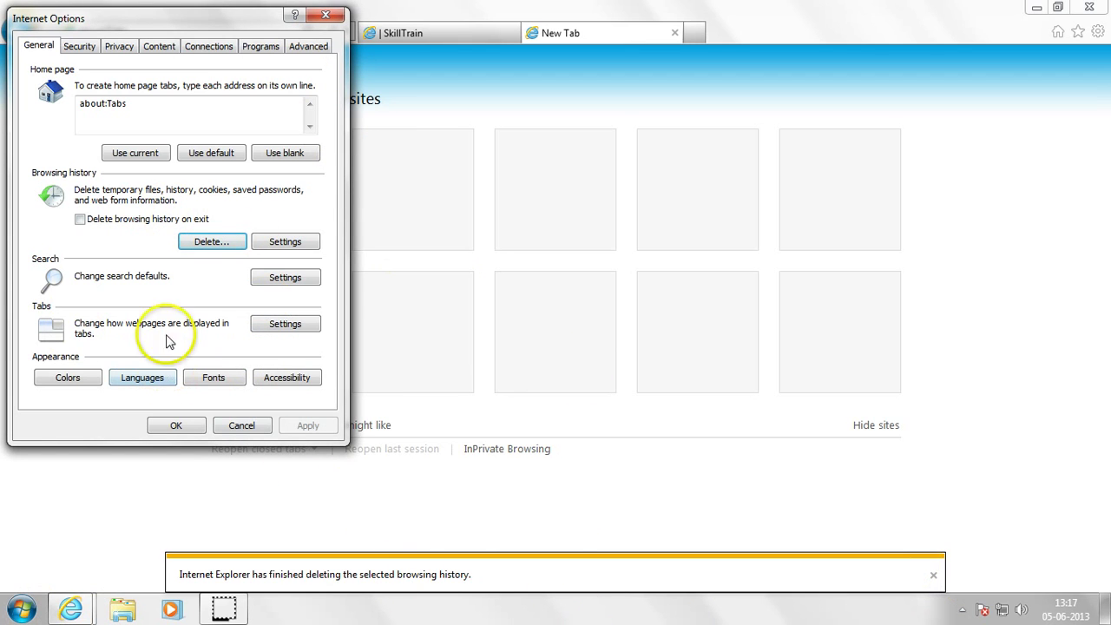
# Step: Check the search default settings, inspect the Bing search provider's details and close the add-ons manager
pyautogui.click(257, 279)
pyautogui.click(217, 118)
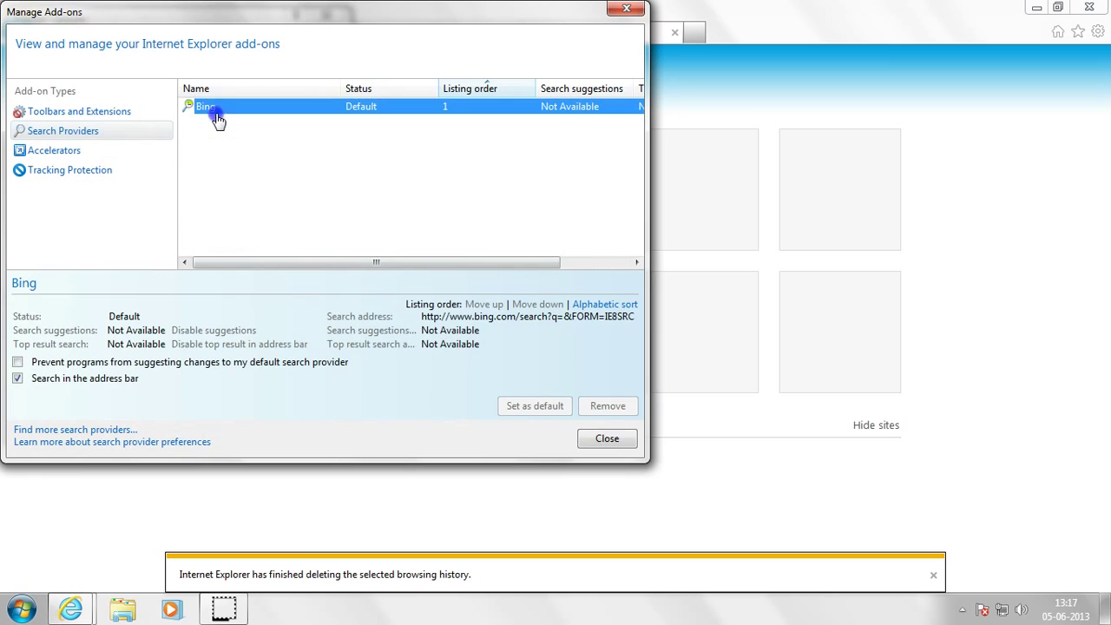
pyautogui.click(547, 189)
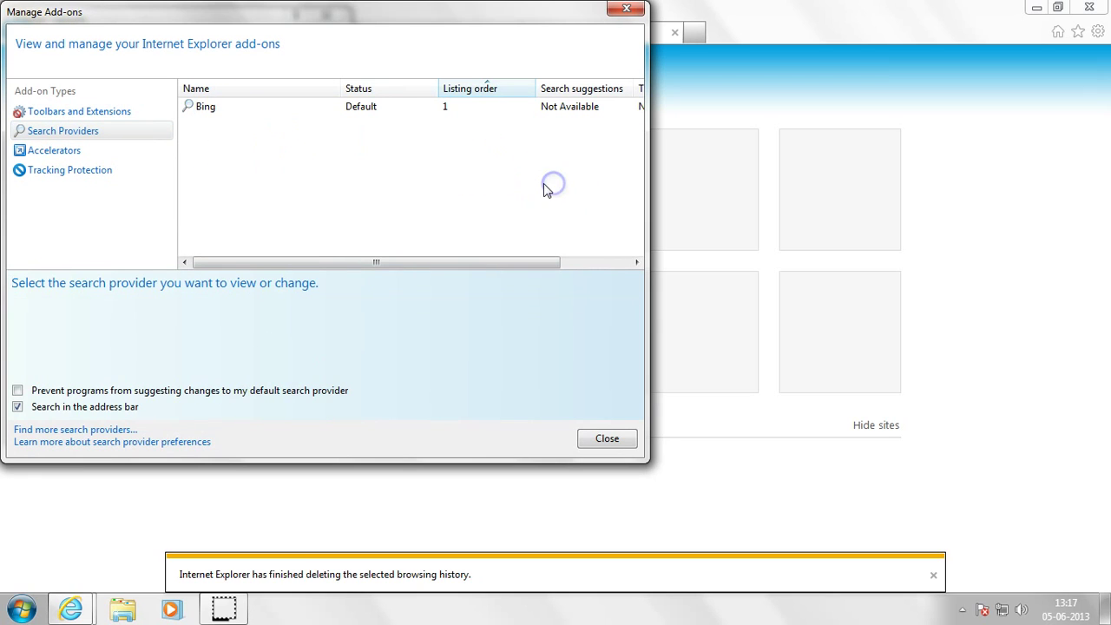
pyautogui.rightClick(329, 161)
pyautogui.click(319, 161)
pyautogui.click(607, 440)
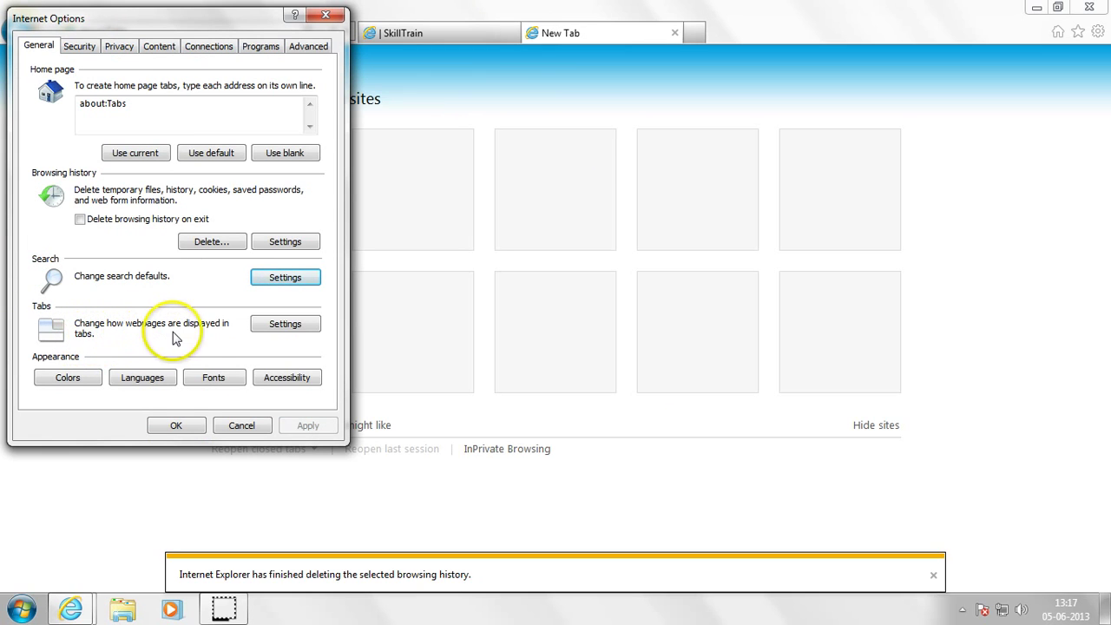
# Step: Review the tabbed browsing settings, restore them to their defaults and confirm
pyautogui.click(295, 330)
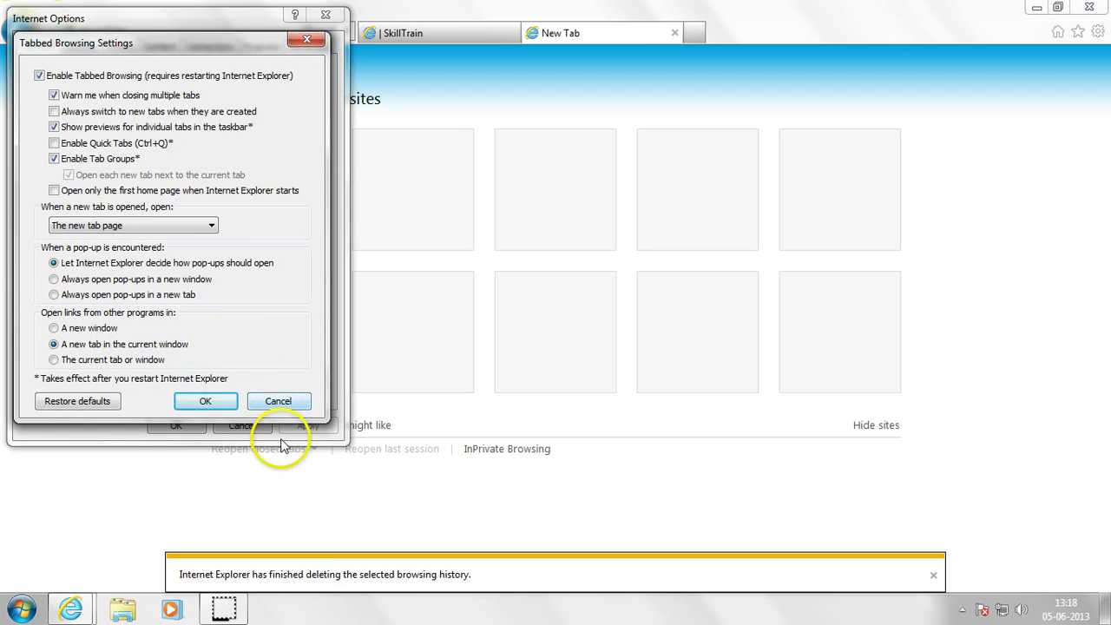
pyautogui.click(222, 405)
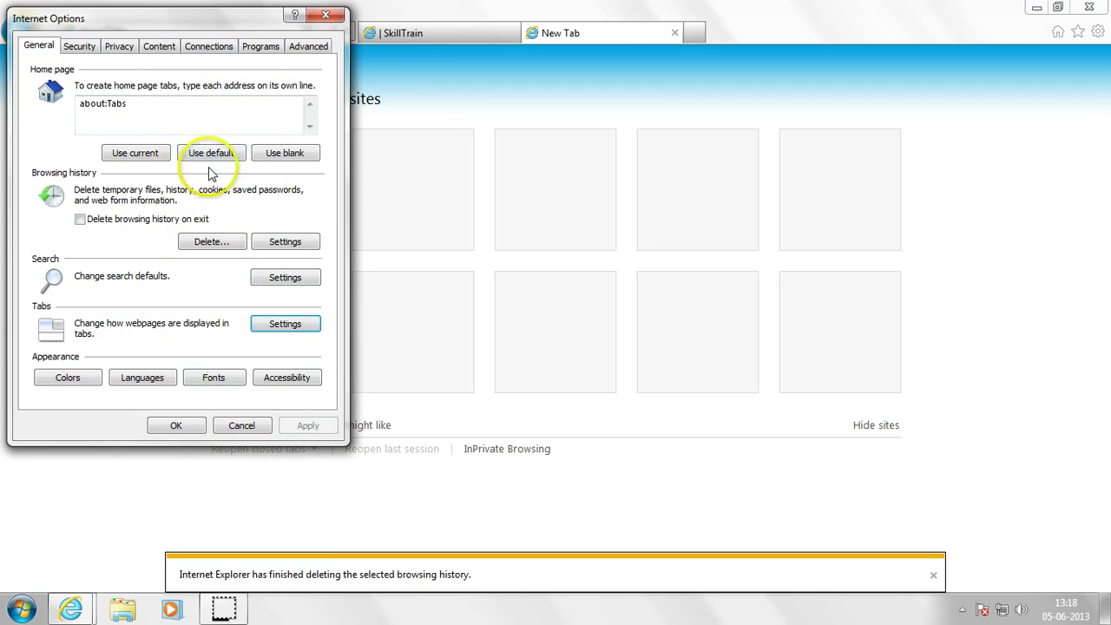
pyautogui.click(274, 326)
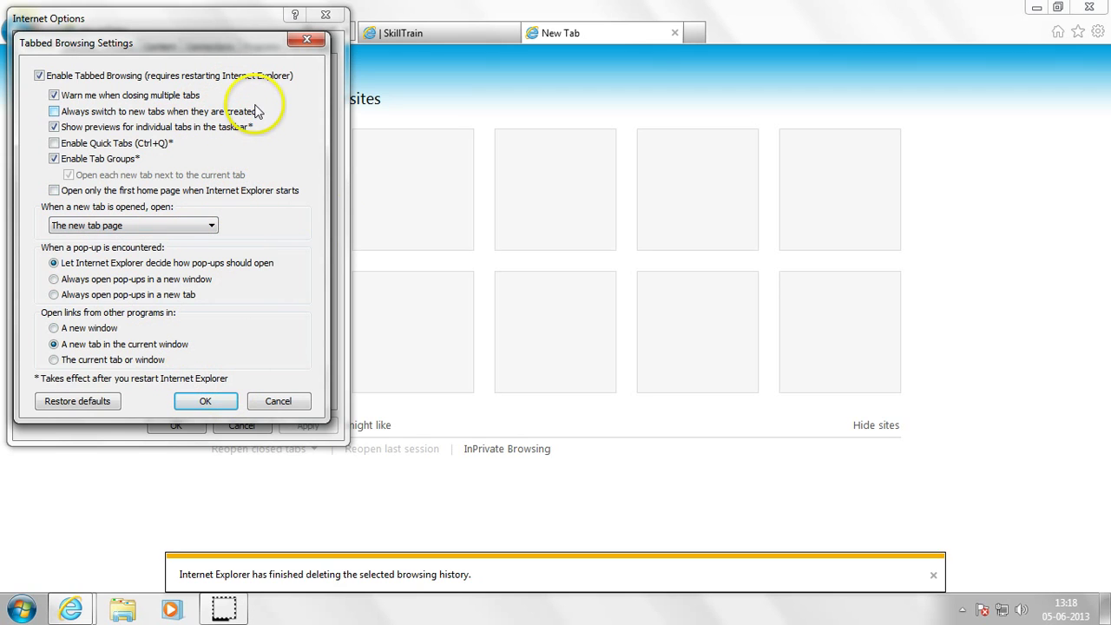
pyautogui.click(85, 404)
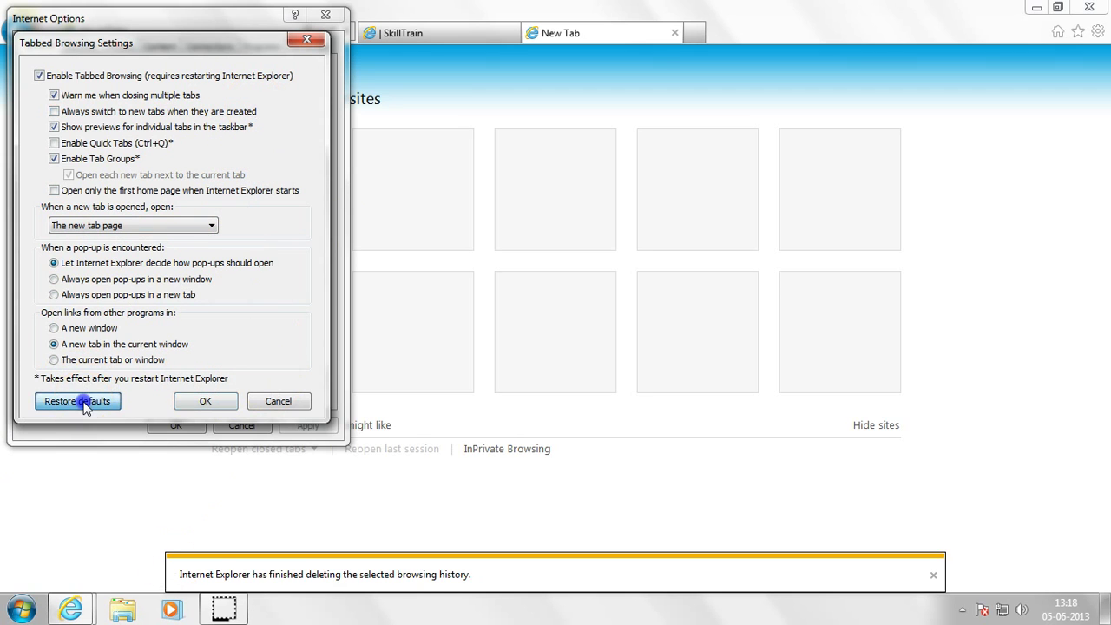
pyautogui.click(189, 404)
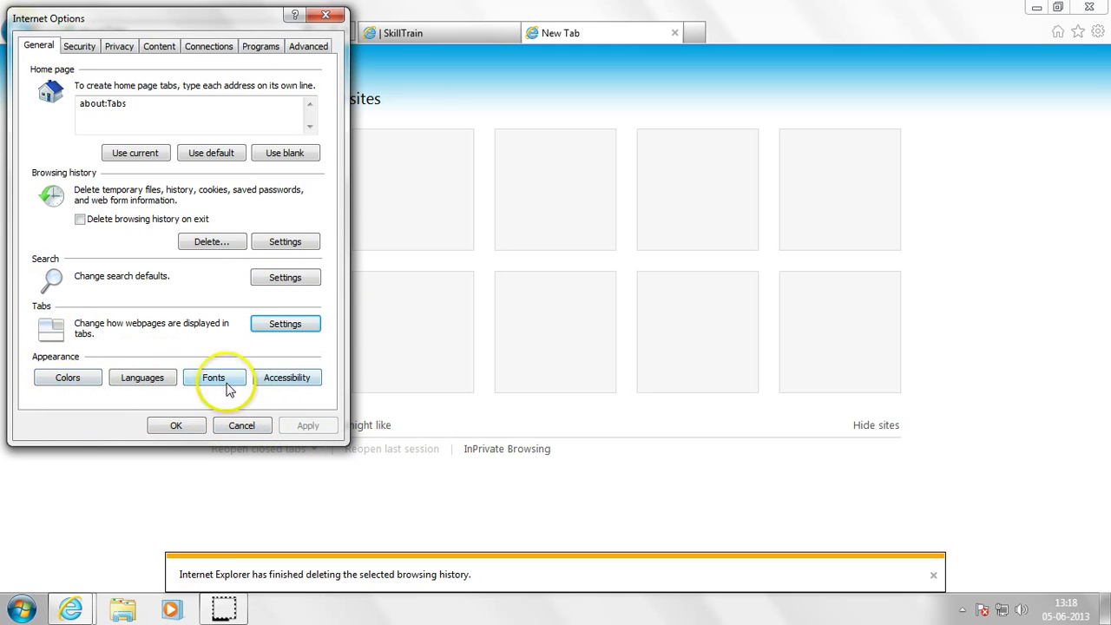
# Step: Review the colors, language preference and fonts settings under Appearance, leaving each dialog without edits
pyautogui.click(83, 385)
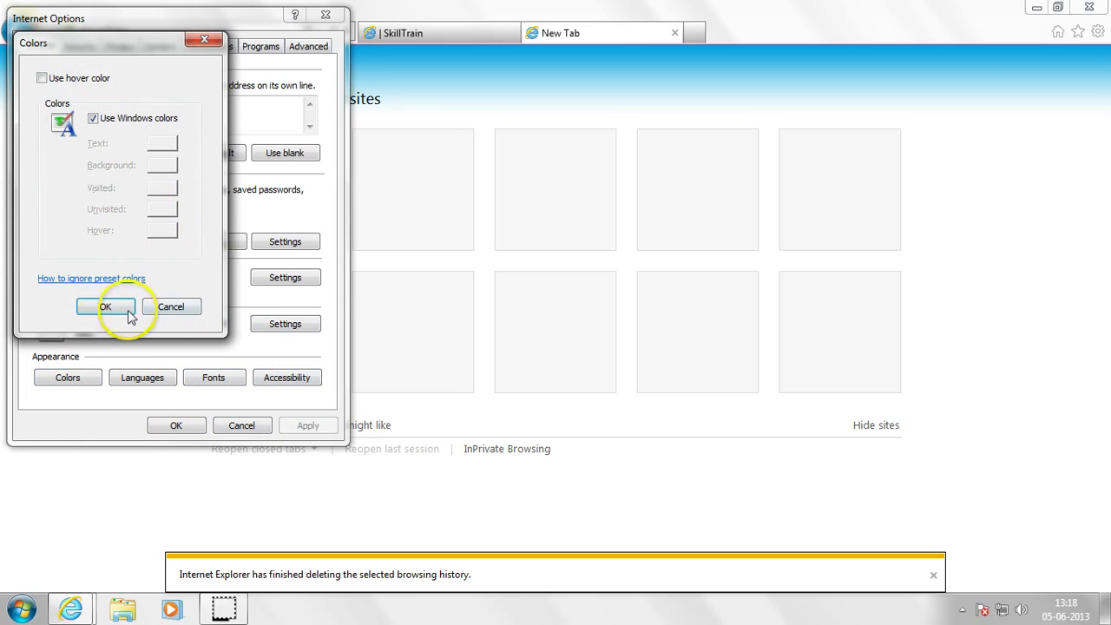
pyautogui.click(112, 313)
pyautogui.click(144, 379)
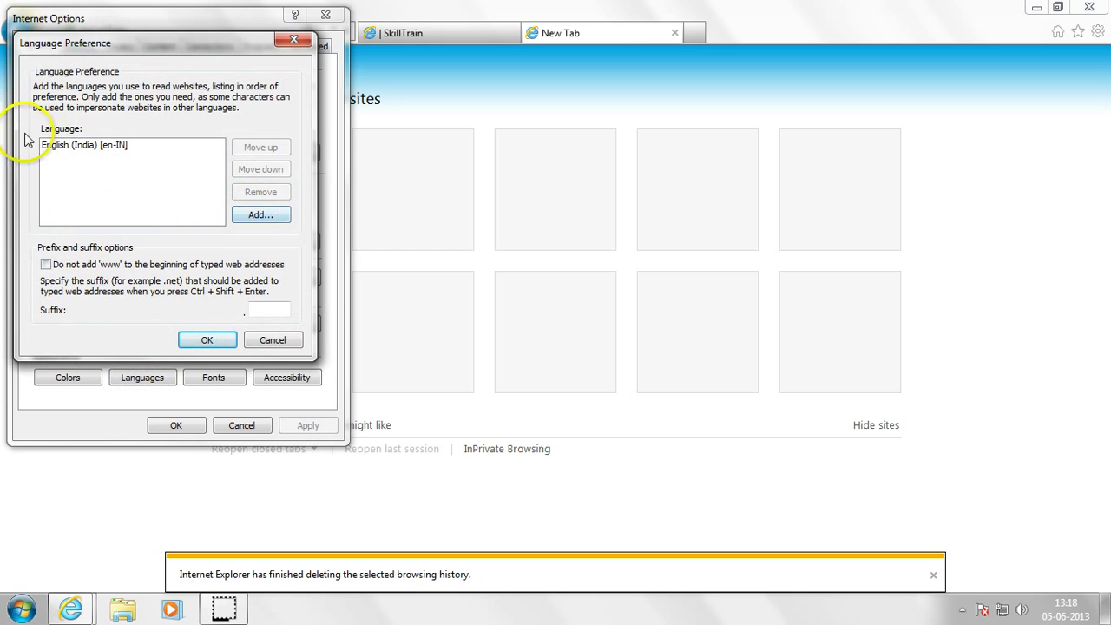
pyautogui.click(203, 340)
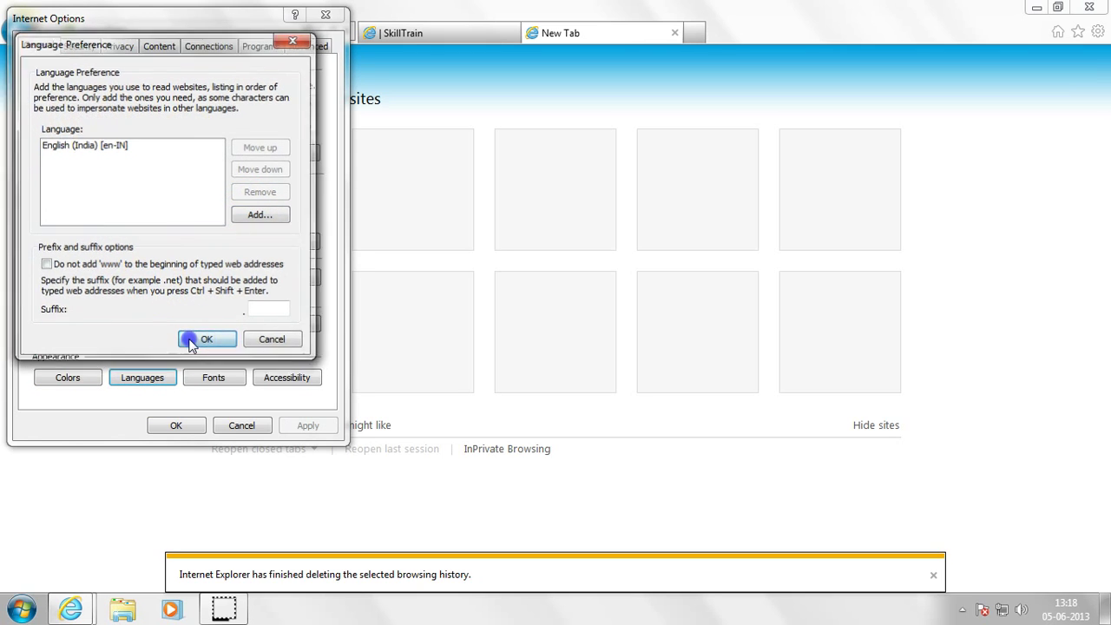
pyautogui.click(214, 377)
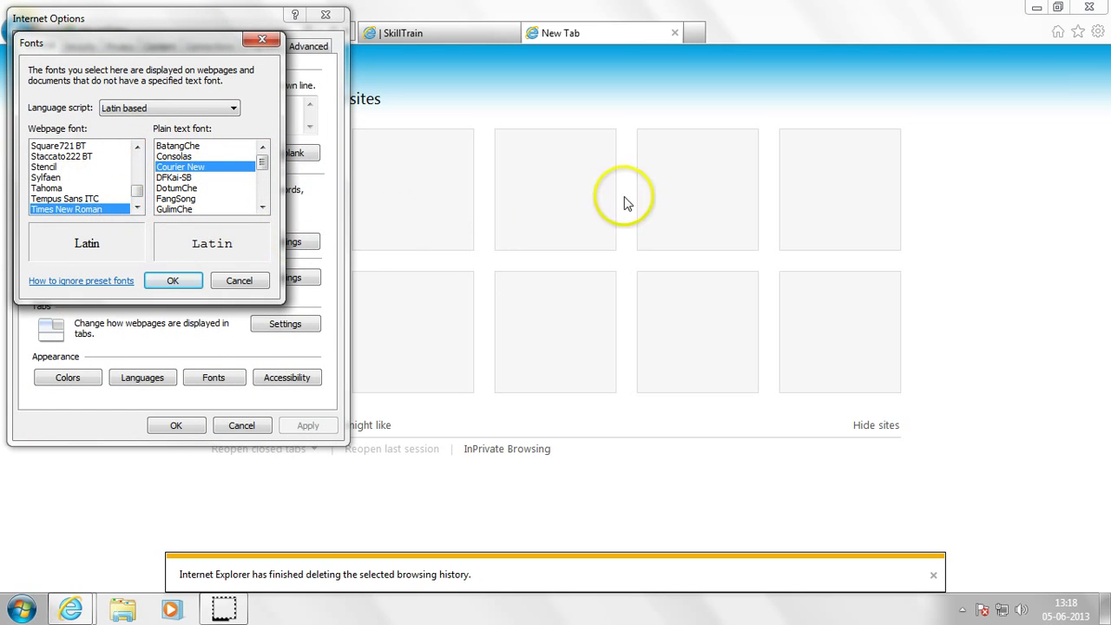
pyautogui.click(239, 281)
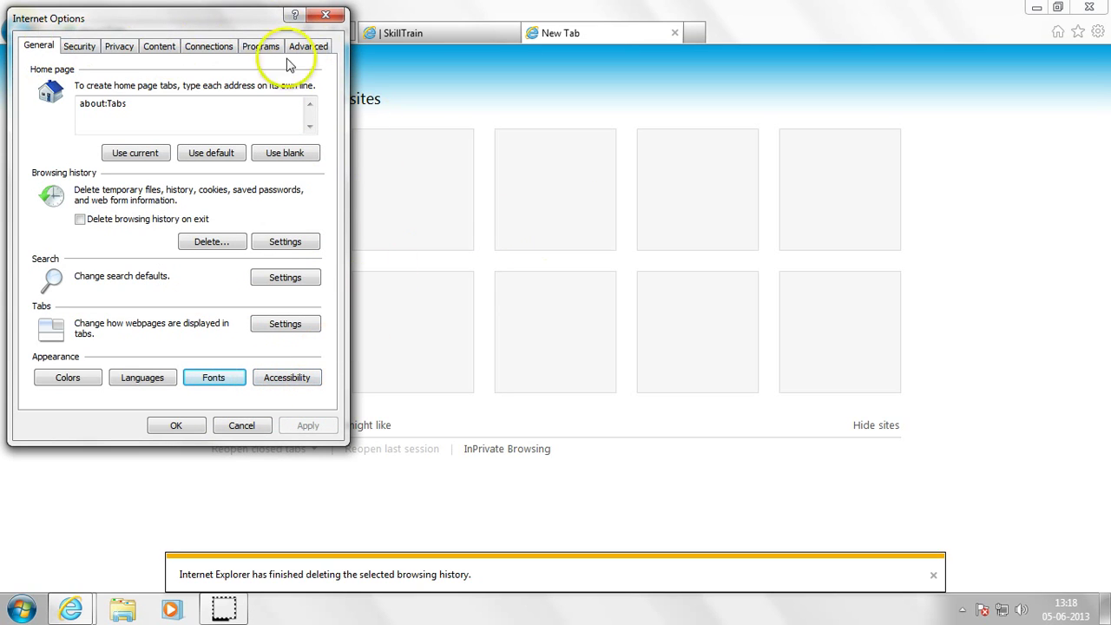
# Step: Review the Security, Privacy, Content, Connections and Programs settings in Internet Options
pyautogui.click(79, 46)
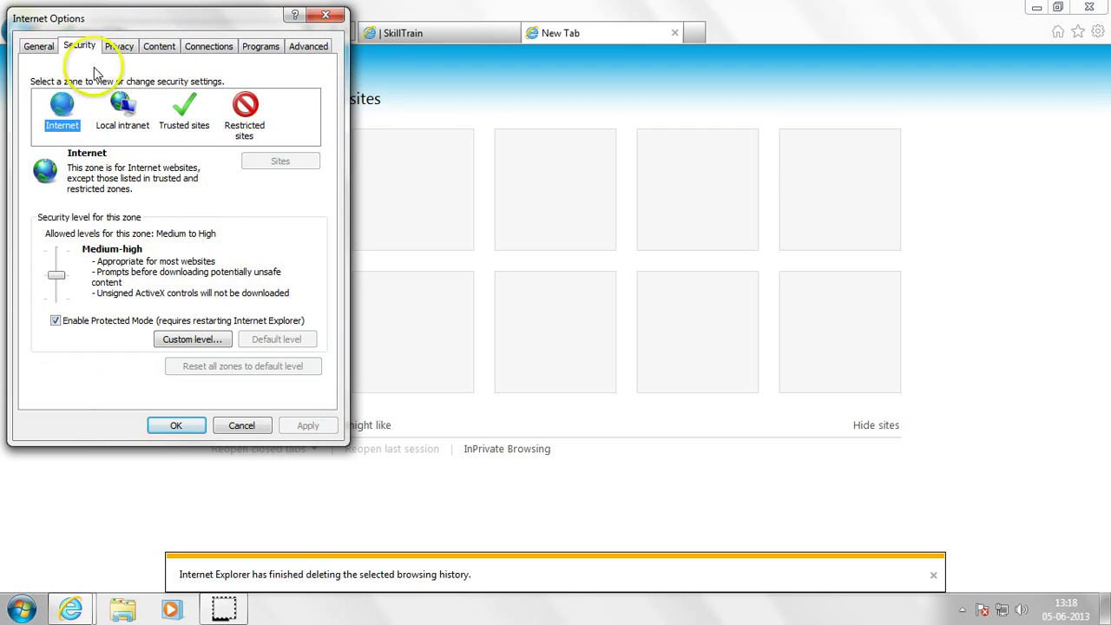
pyautogui.click(120, 46)
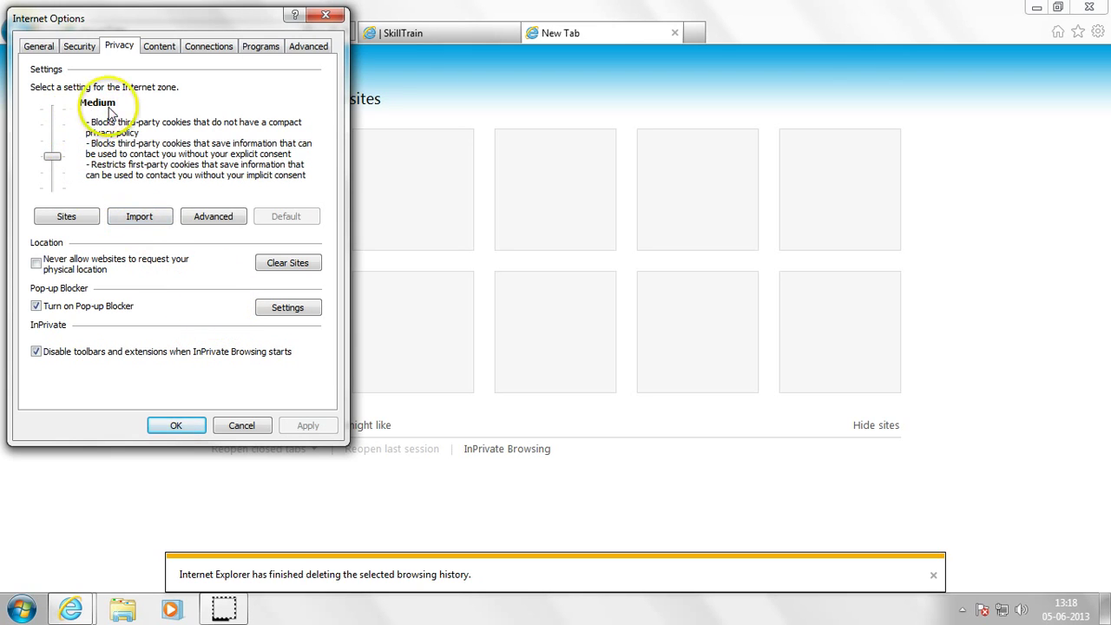
pyautogui.click(165, 51)
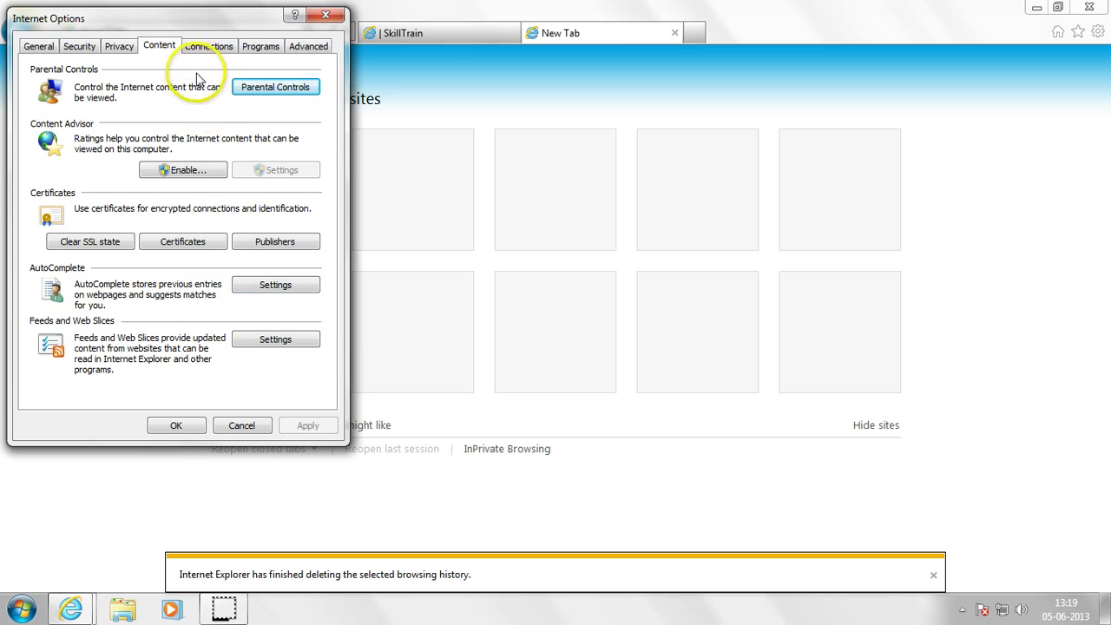
pyautogui.click(209, 47)
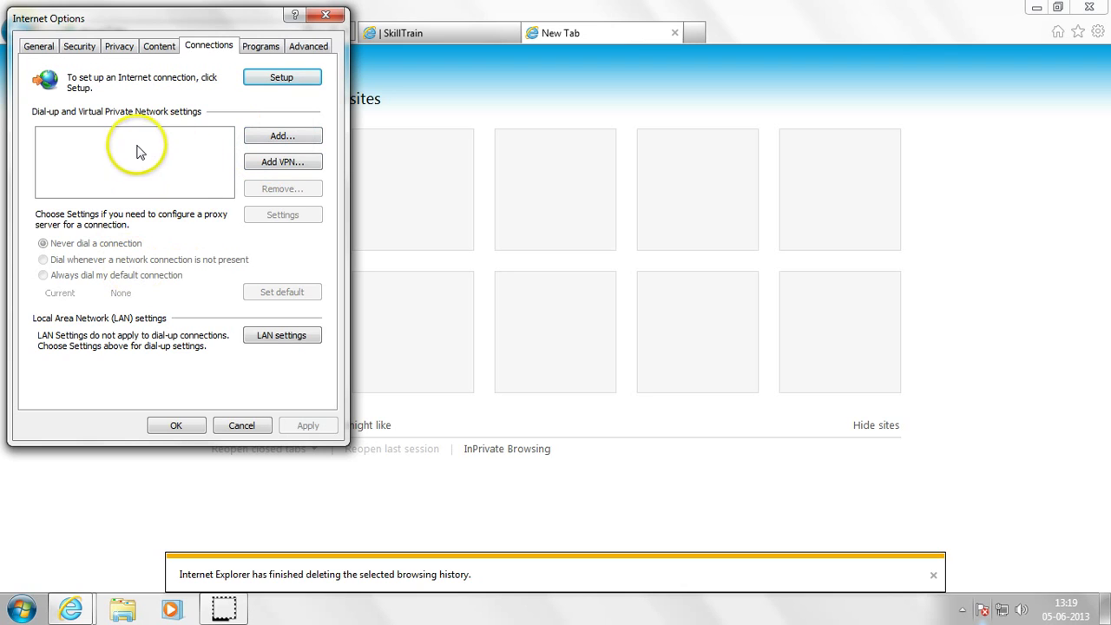
pyautogui.click(268, 47)
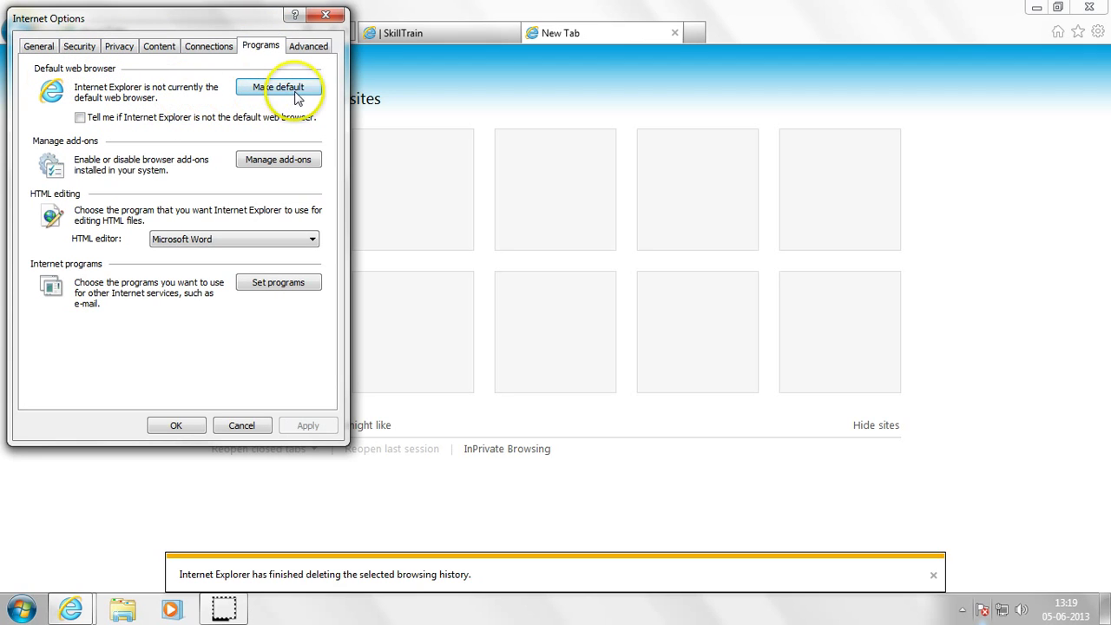
# Step: Look through the installed toolbars and extensions, check the default programs settings for Internet services, and return to Internet Options
pyautogui.click(258, 162)
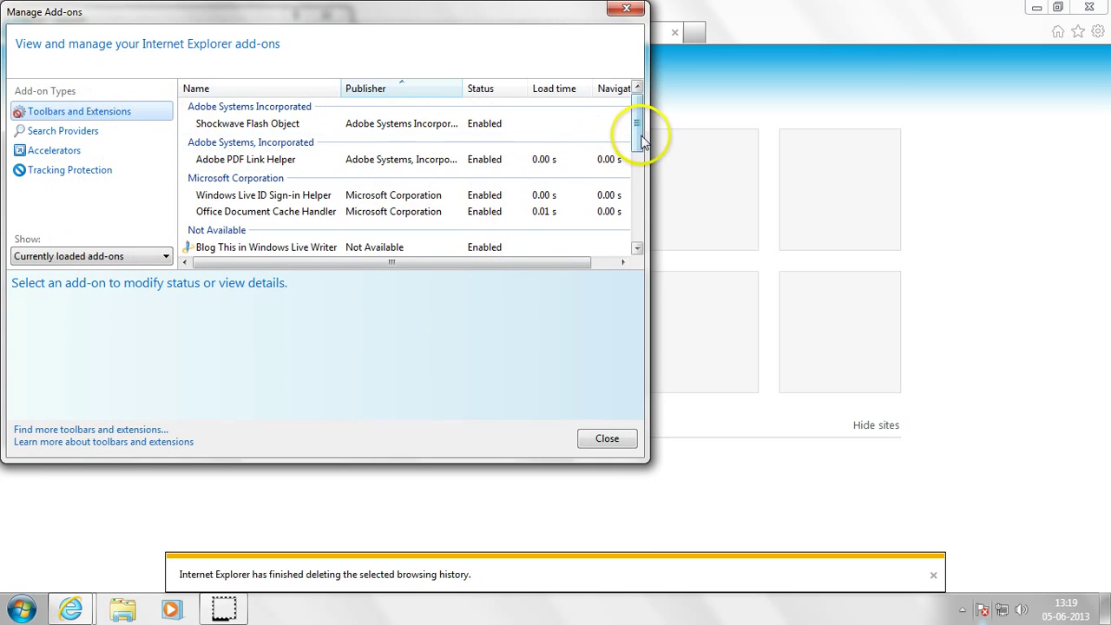
pyautogui.moveTo(639, 185); pyautogui.dragTo(639, 139)
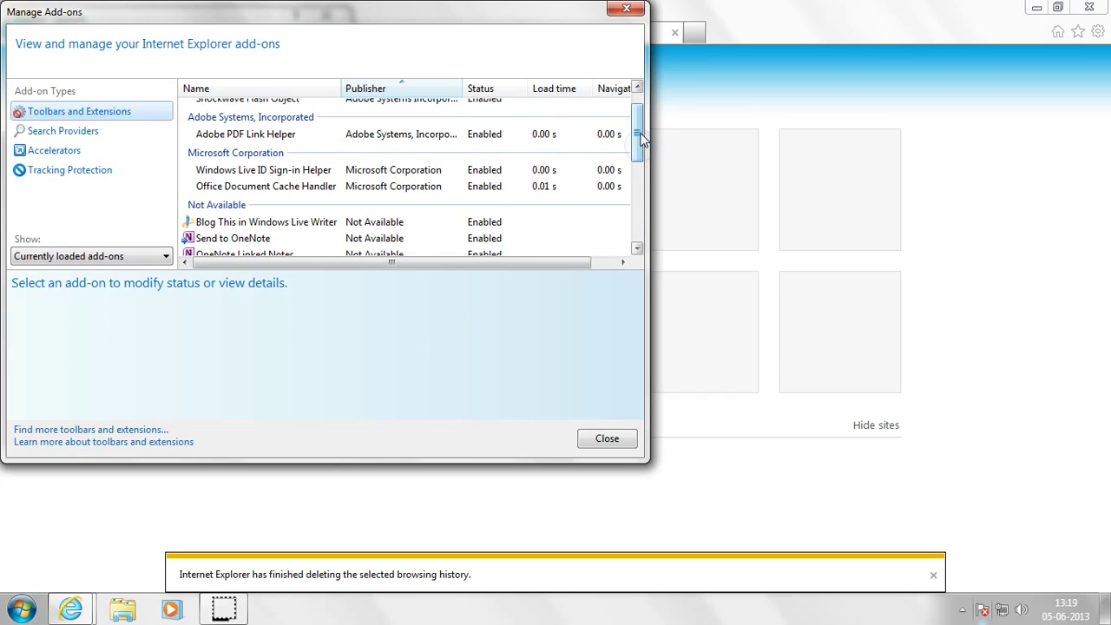
pyautogui.click(627, 10)
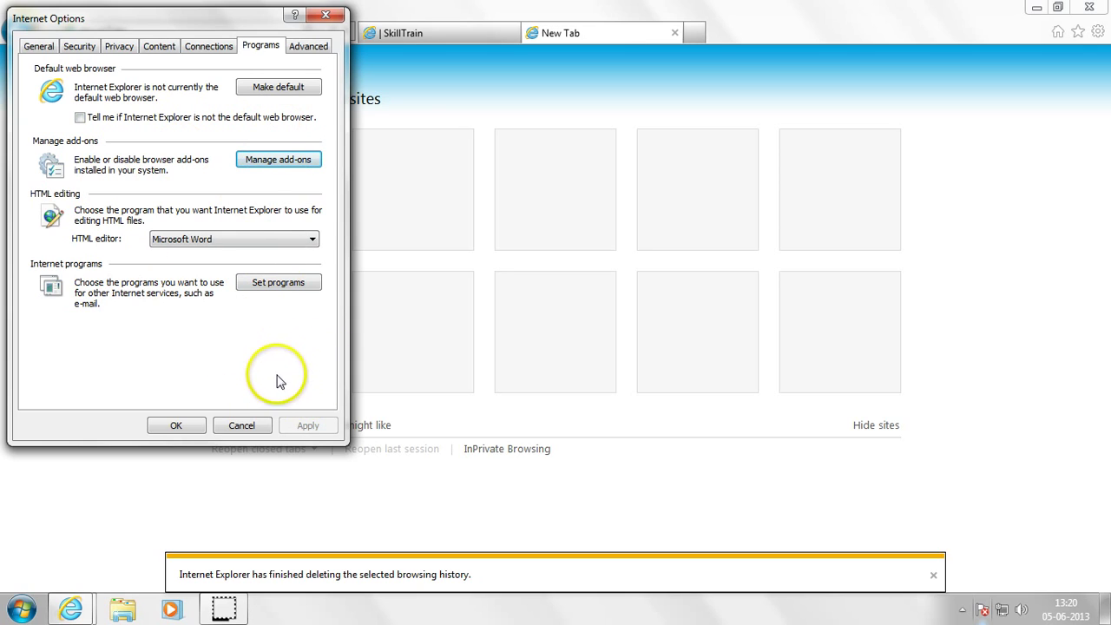
pyautogui.click(270, 290)
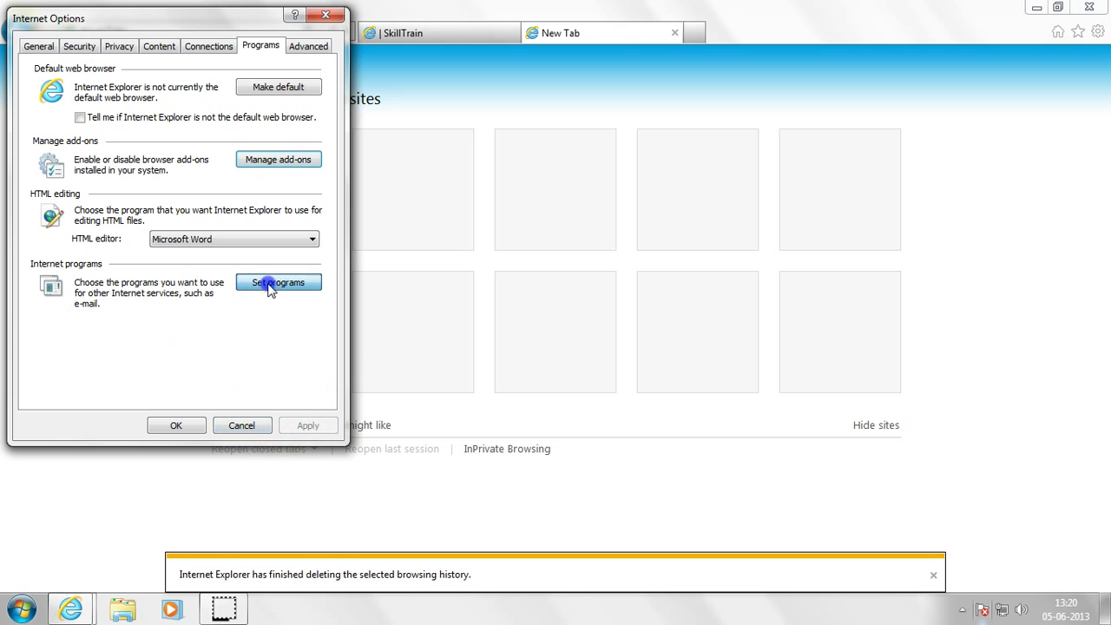
pyautogui.click(1089, 7)
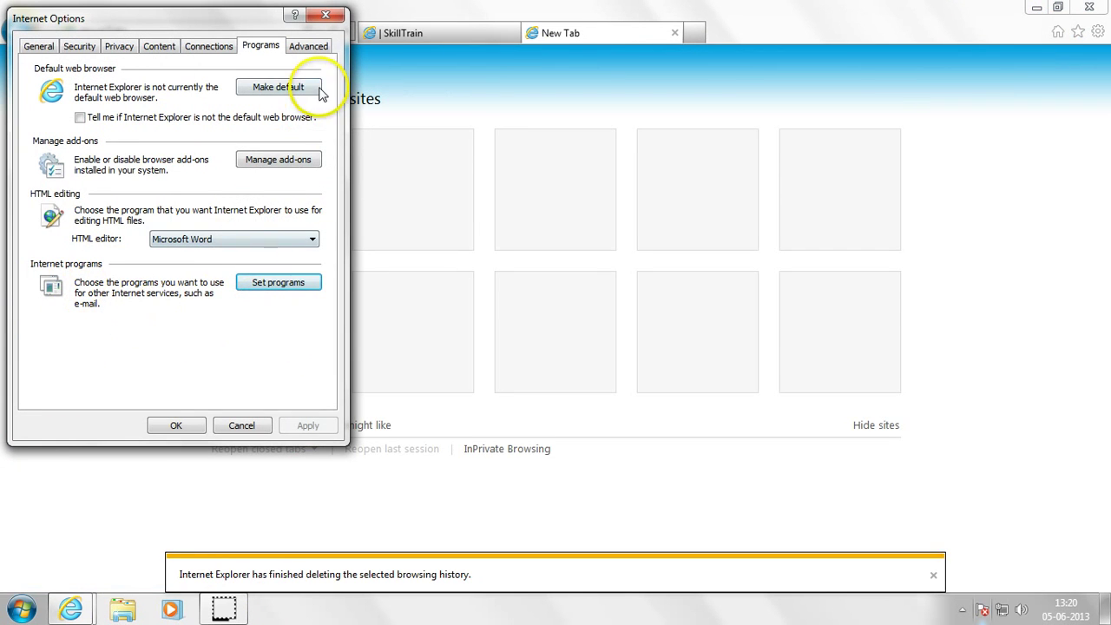
# Step: Review the Advanced settings list through the security options, return to the General settings and confirm Internet Options
pyautogui.click(308, 46)
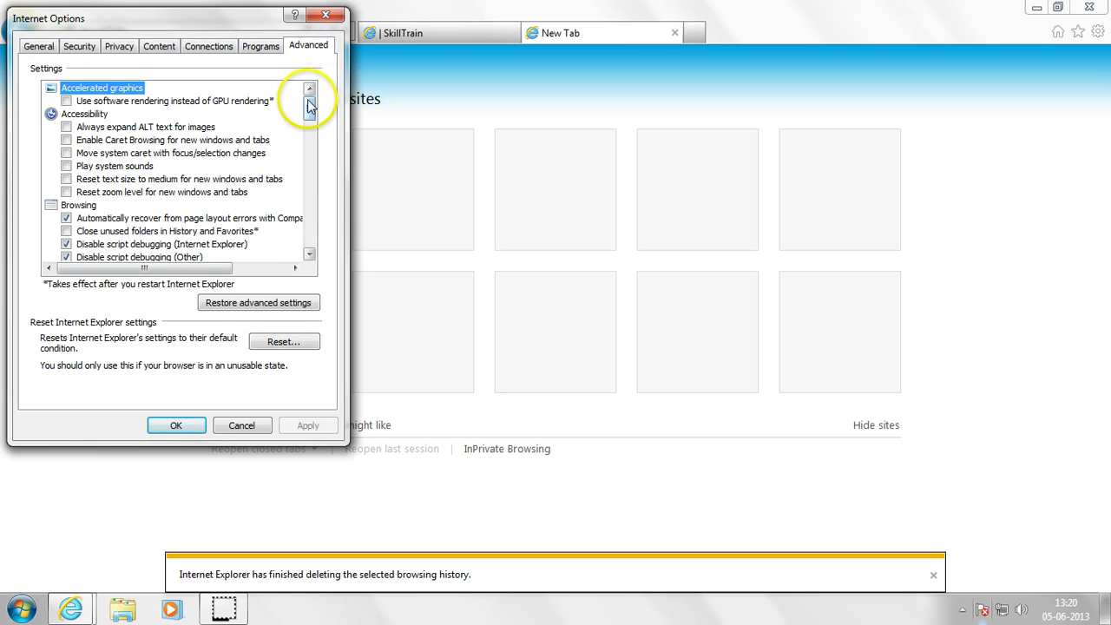
pyautogui.moveTo(310, 105); pyautogui.dragTo(299, 253)
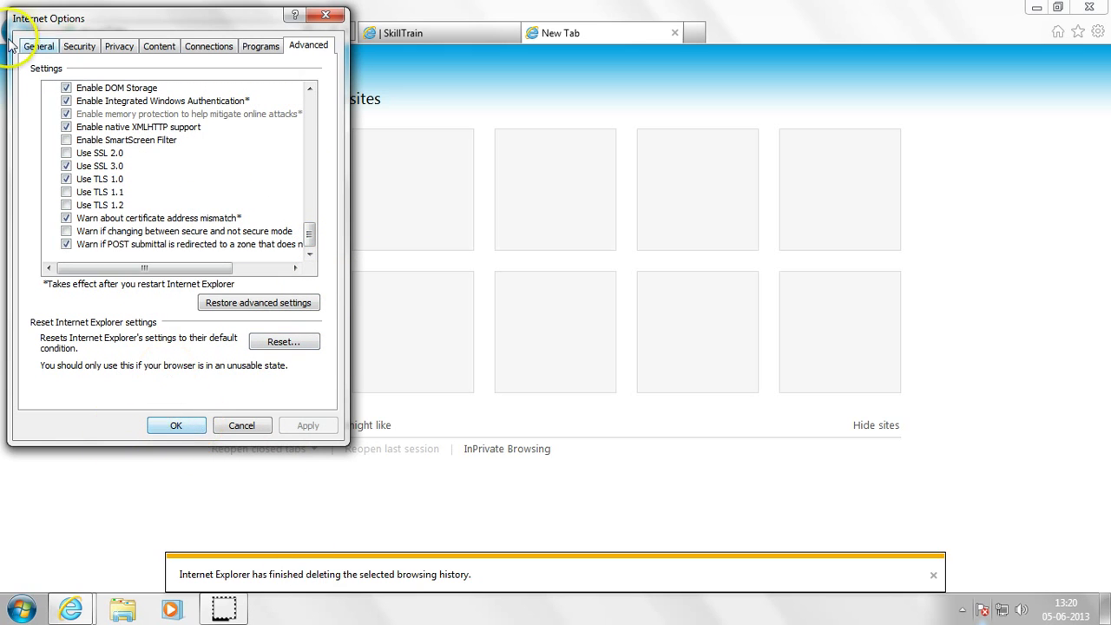
pyautogui.click(34, 46)
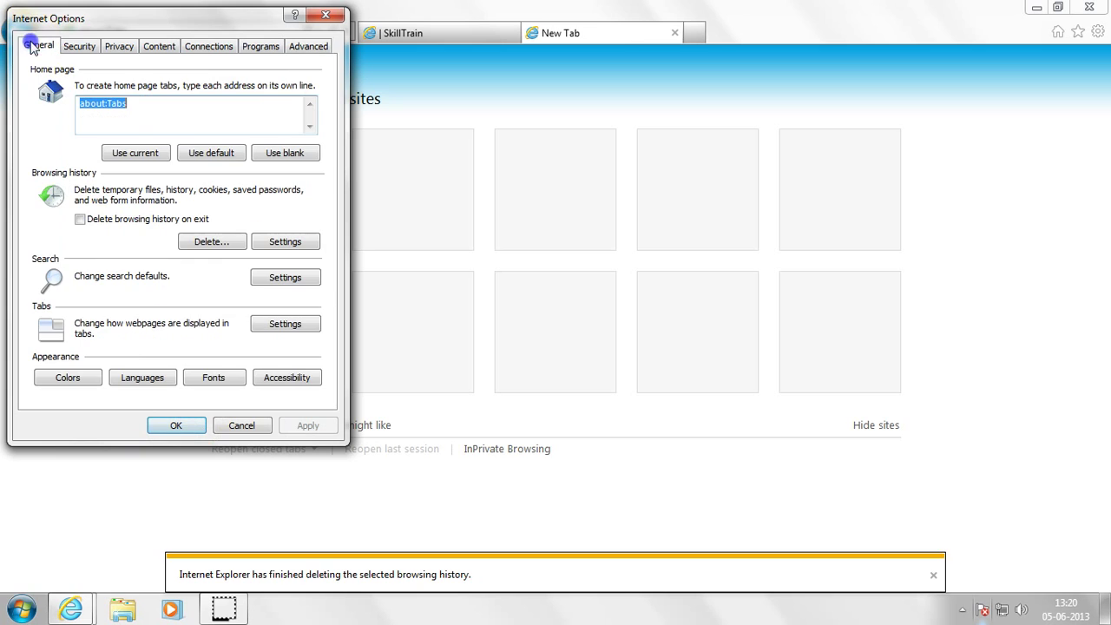
pyautogui.click(177, 425)
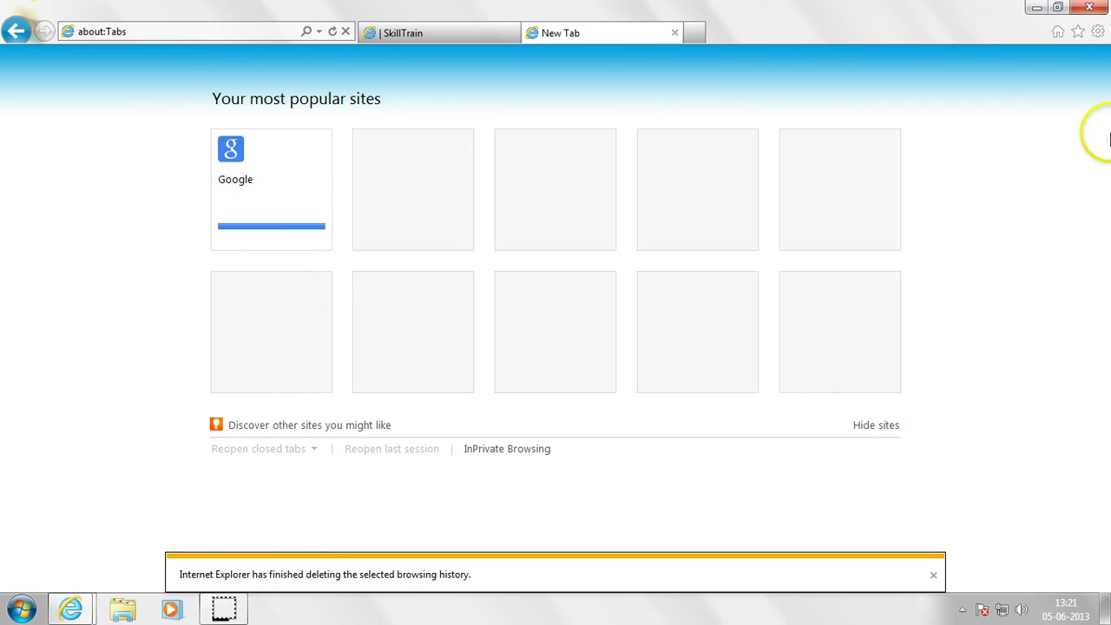
# Step: Display the Menu bar, Favorites bar, Command bar and Status bar in the browser window
pyautogui.rightClick(801, 12)
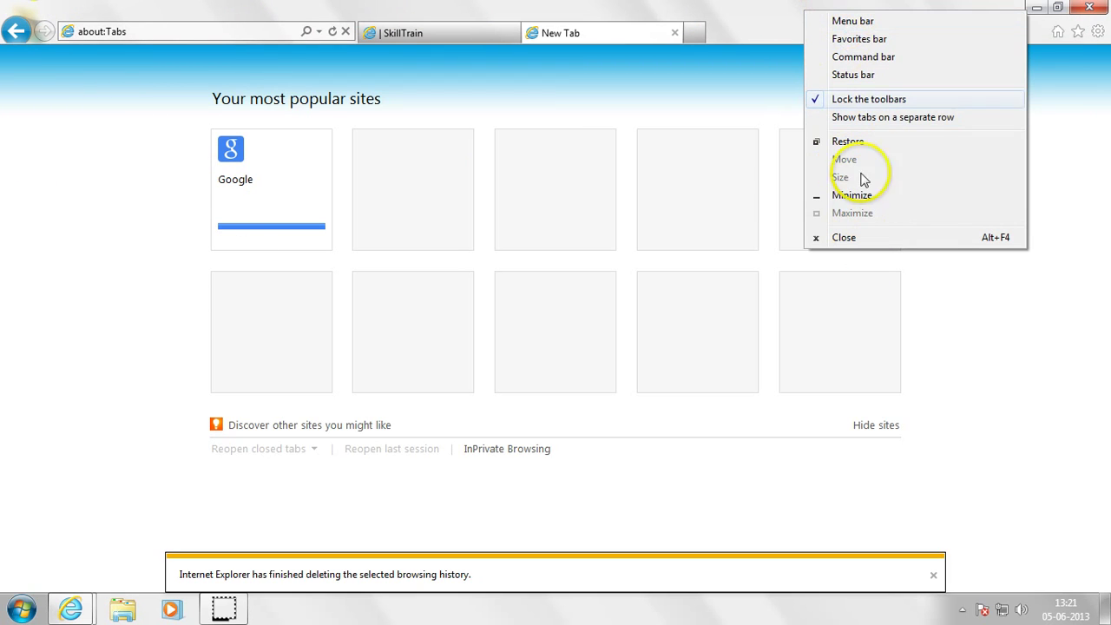
pyautogui.click(853, 21)
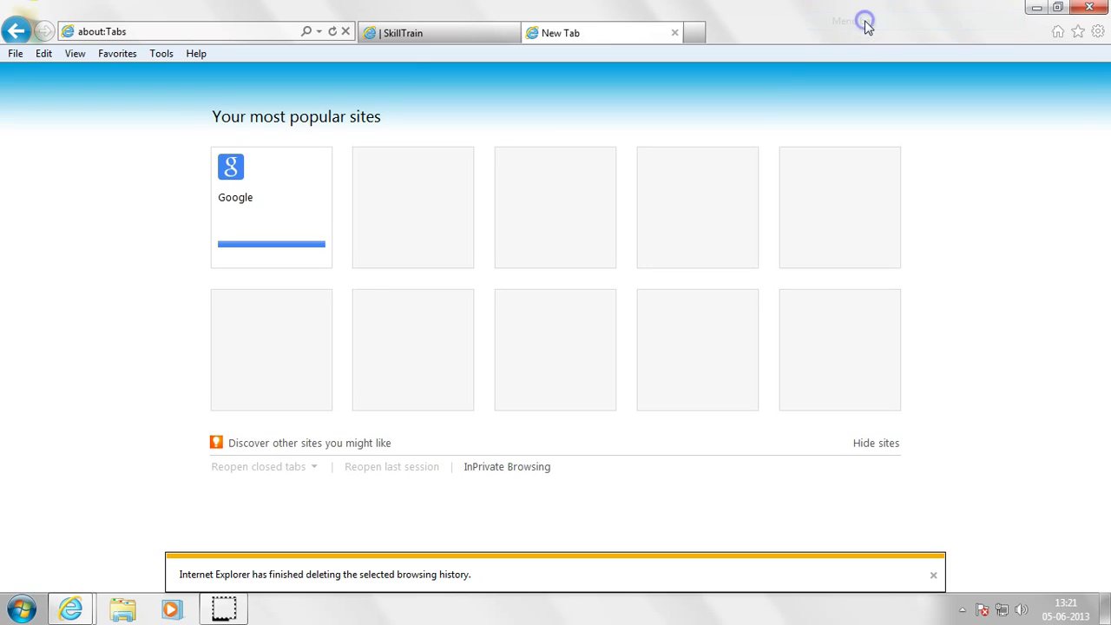
pyautogui.rightClick(760, 30)
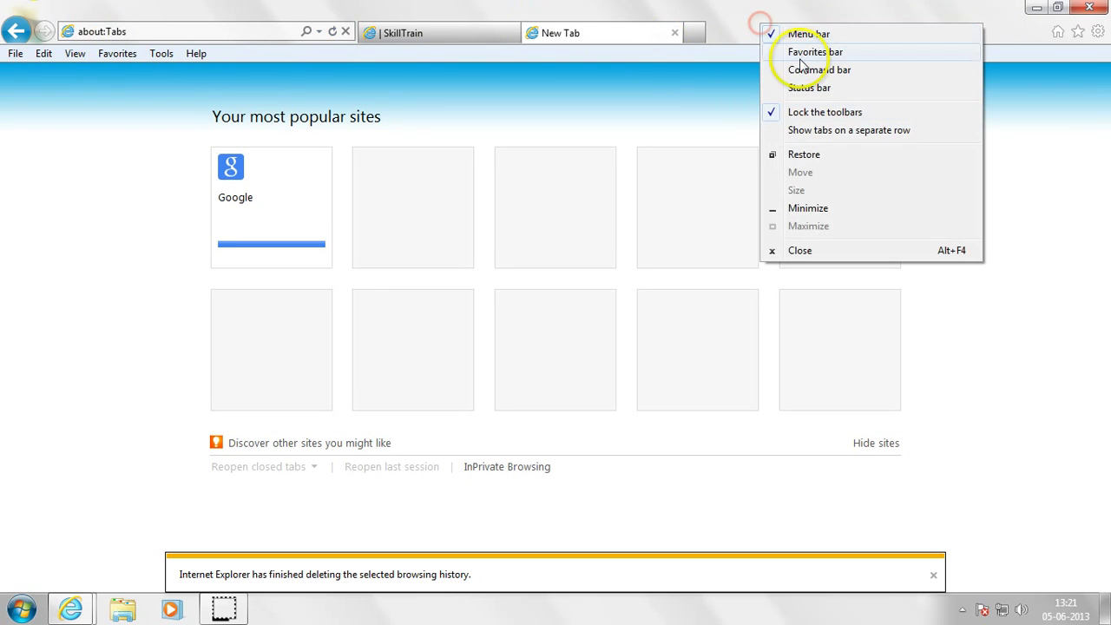
pyautogui.click(793, 49)
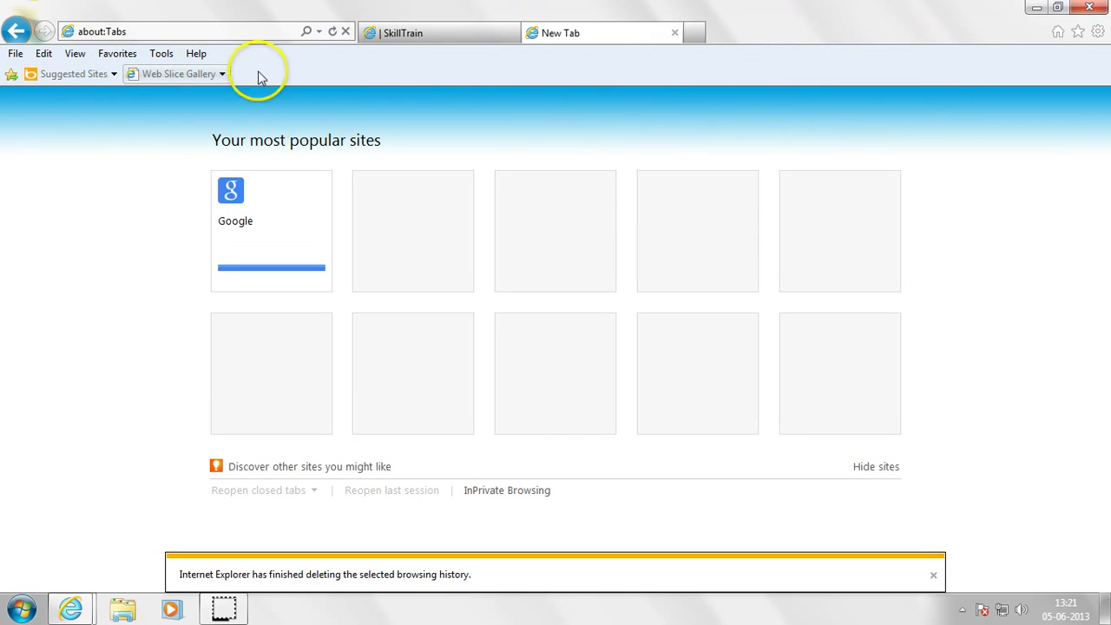
pyautogui.rightClick(867, 23)
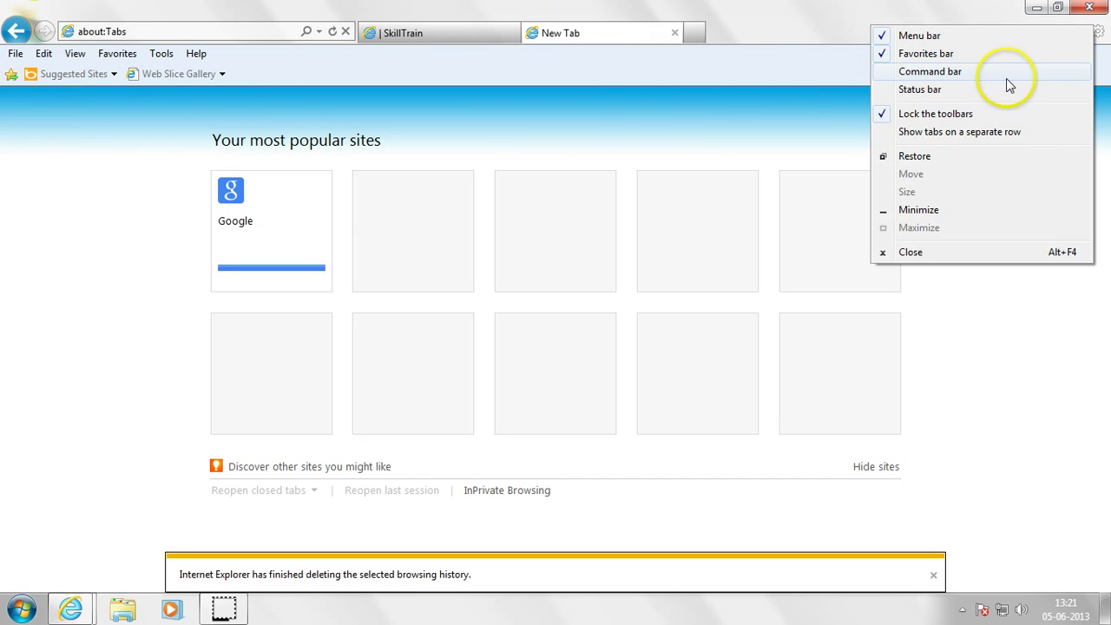
pyautogui.click(1007, 79)
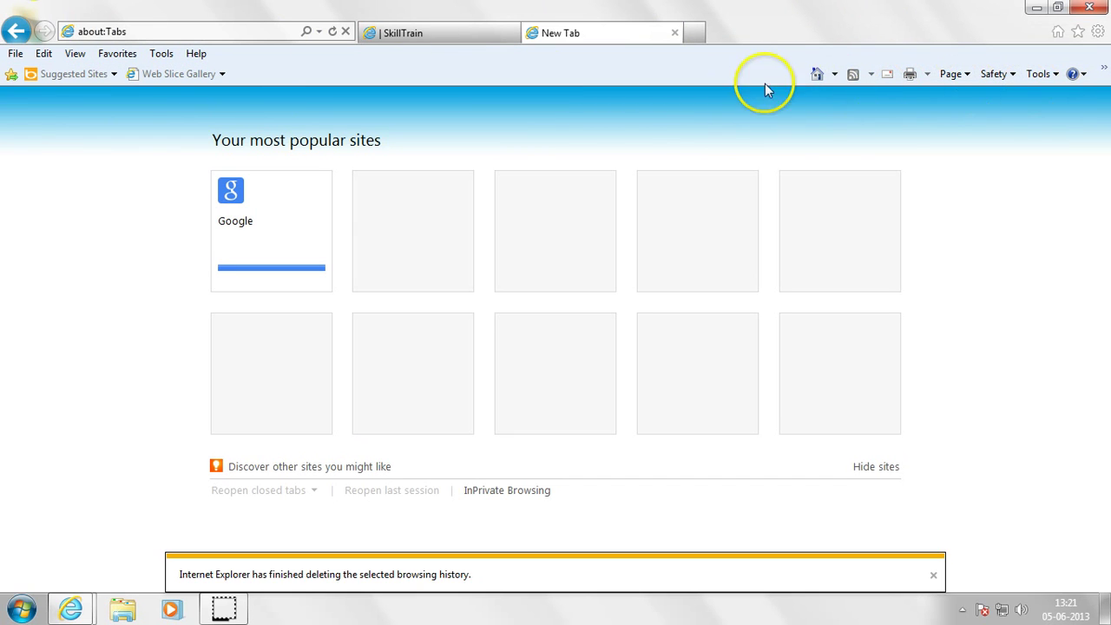
pyautogui.rightClick(810, 33)
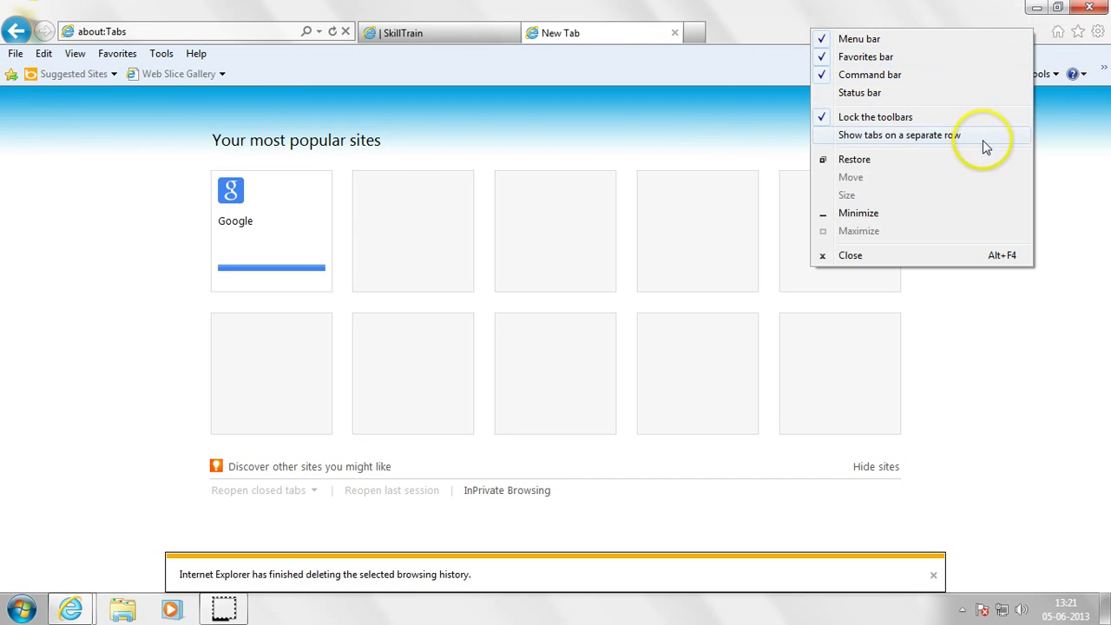
pyautogui.click(940, 96)
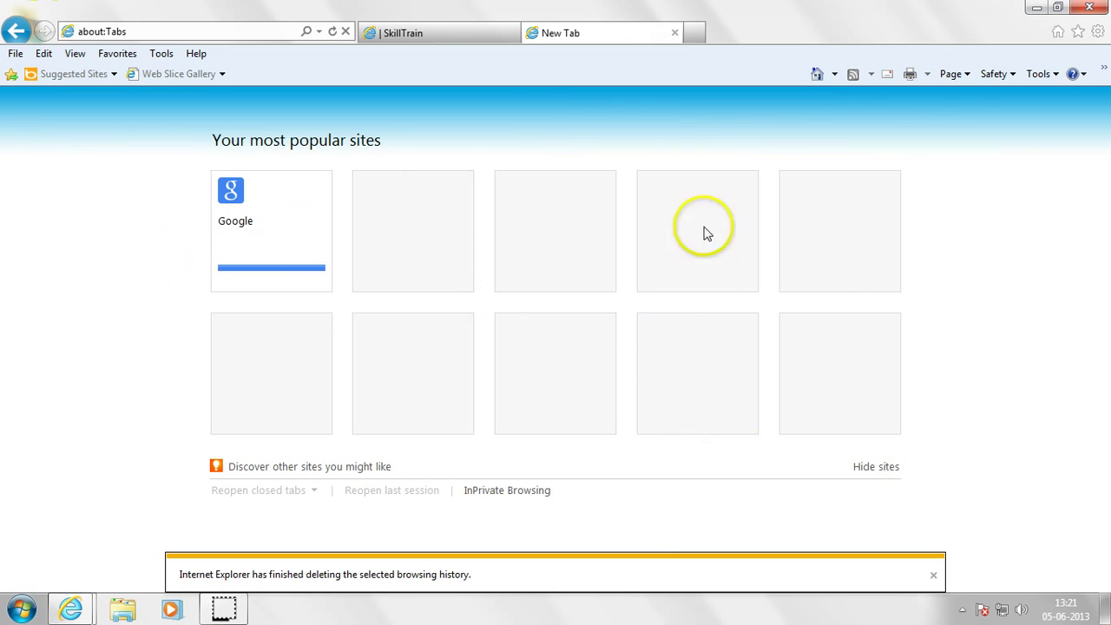
# Step: Look through the menu bar commands, from File and Edit to Favorites and Tools, without choosing any
pyautogui.click(489, 39)
pyautogui.click(525, 35)
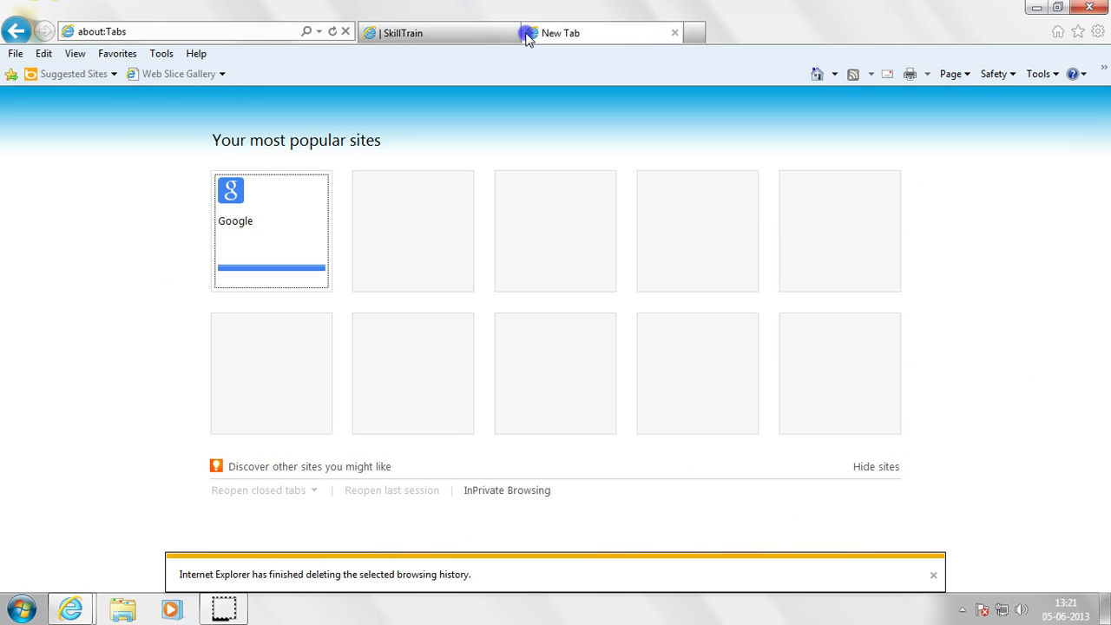
pyautogui.click(15, 54)
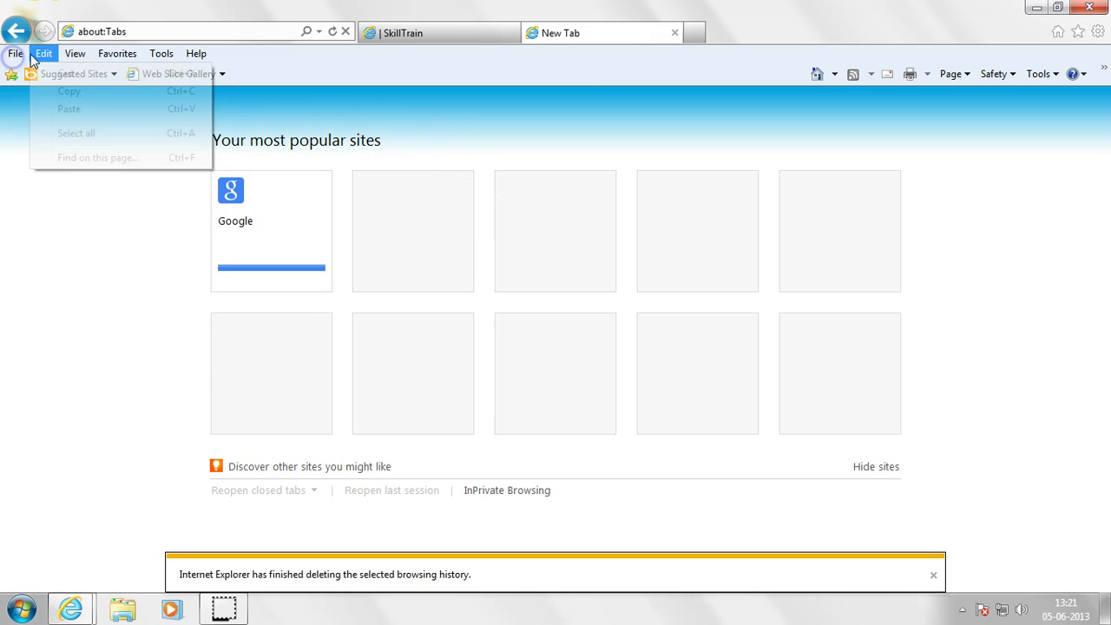
pyautogui.moveTo(119, 53)
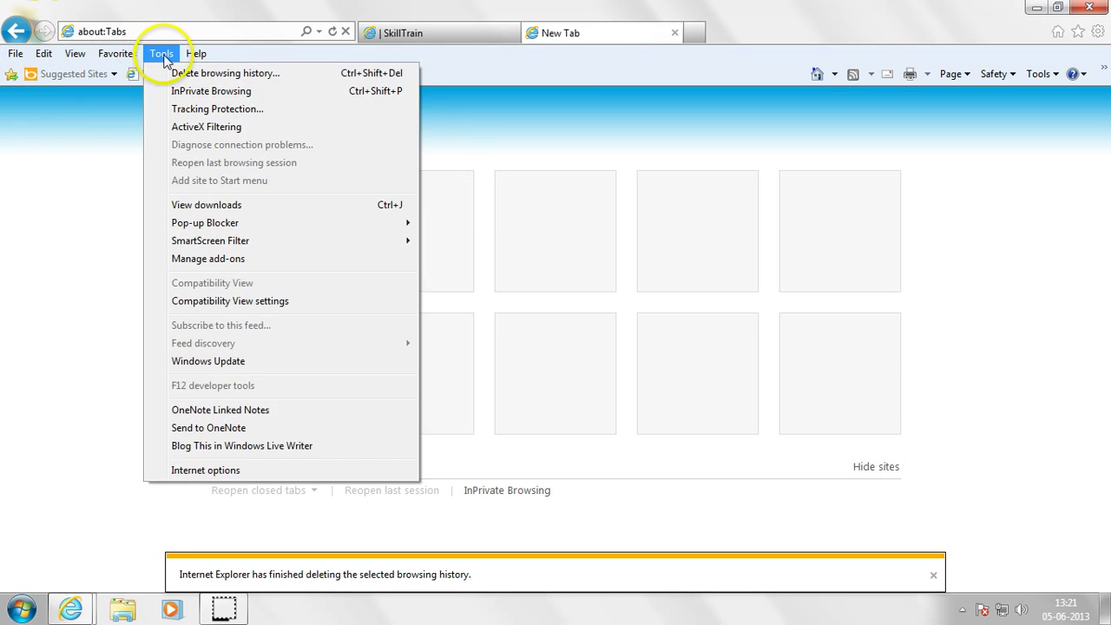
pyautogui.moveTo(15, 54)
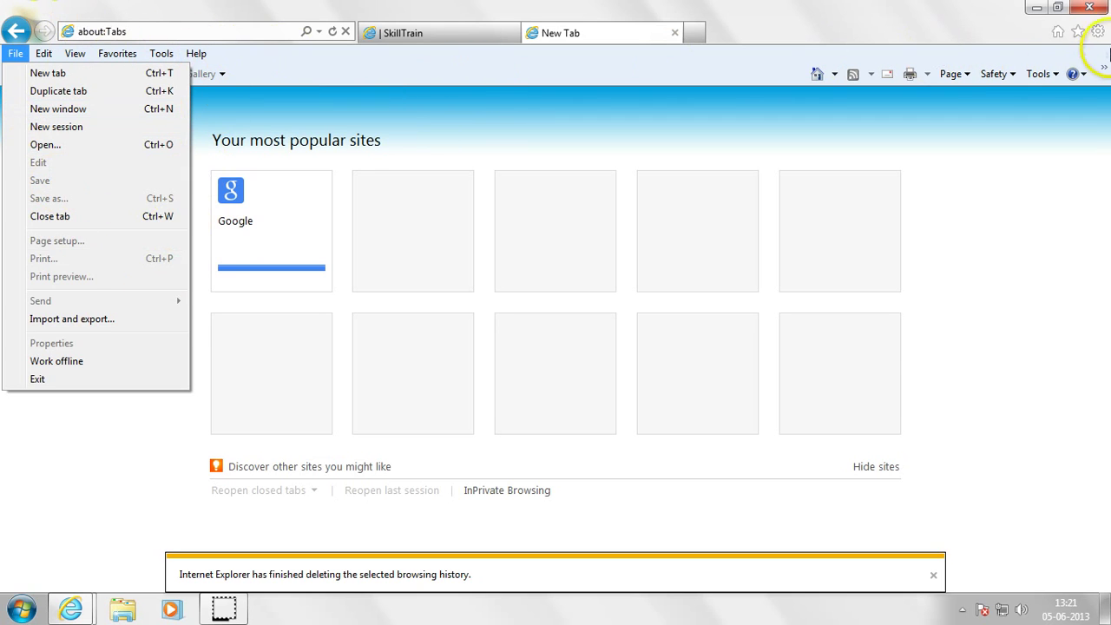
pyautogui.click(1096, 31)
pyautogui.click(11, 53)
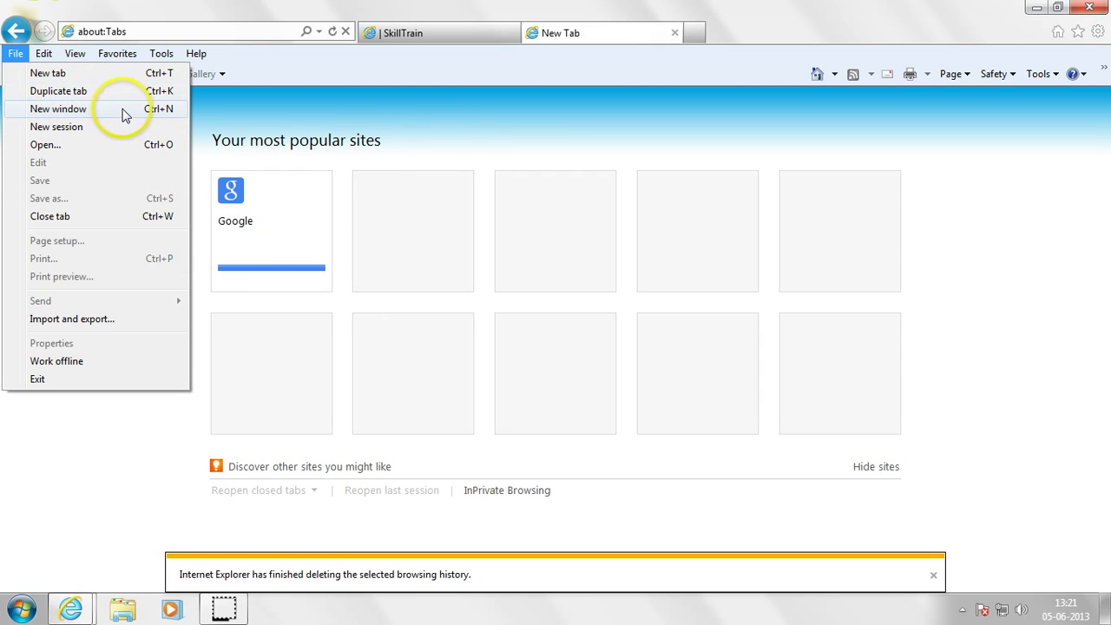
pyautogui.click(365, 75)
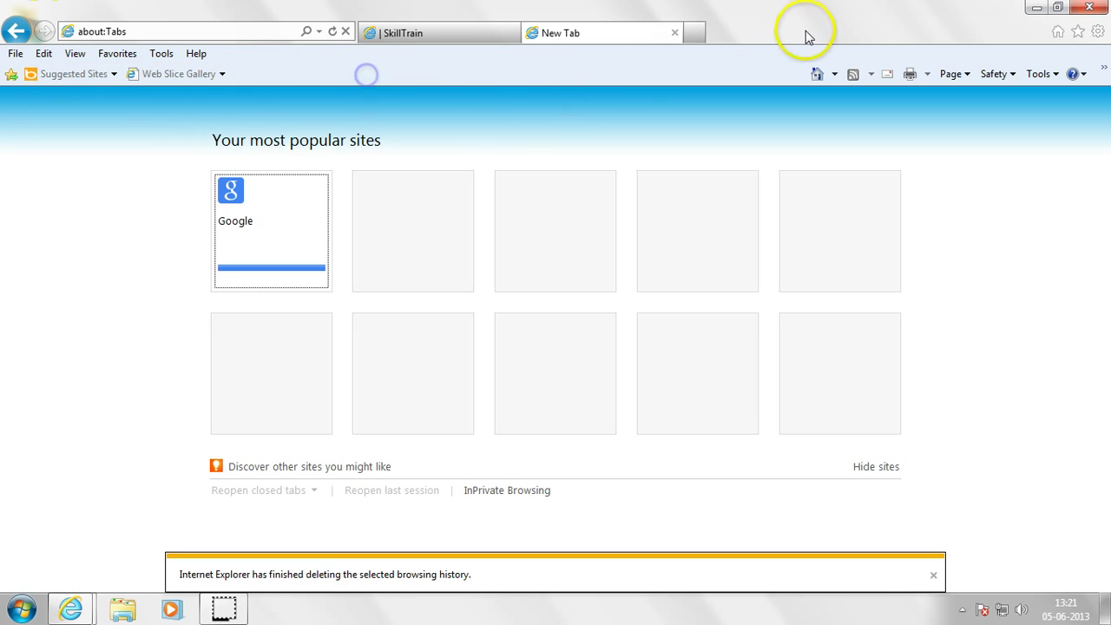
# Step: Open an additional blank tab, switch back to the previous tab and close the extra one
pyautogui.click(694, 33)
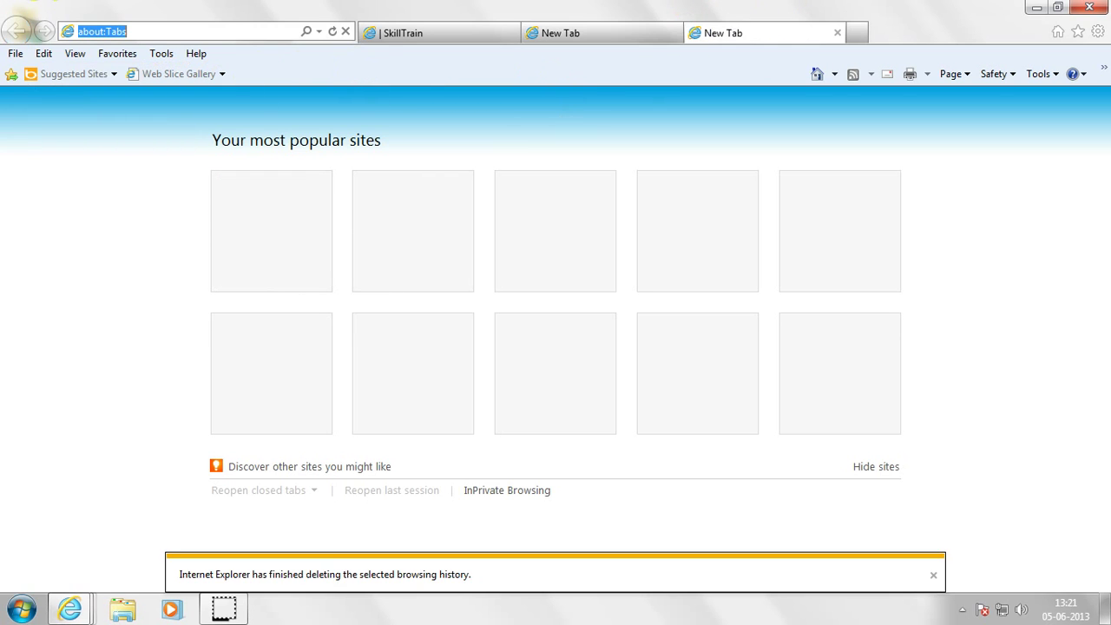
pyautogui.click(657, 31)
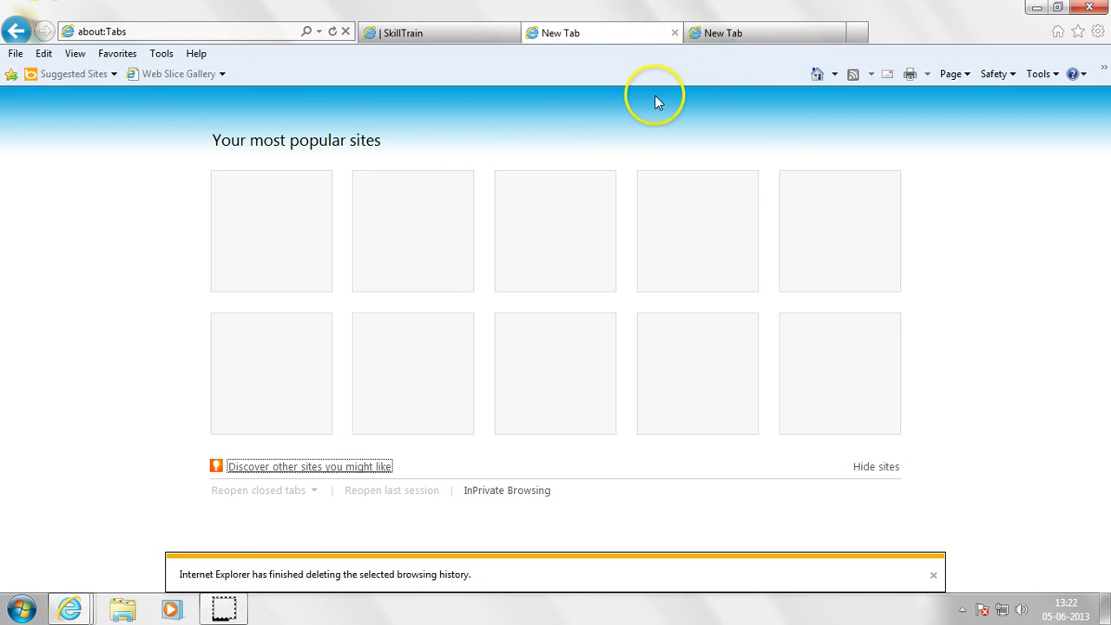
pyautogui.click(838, 33)
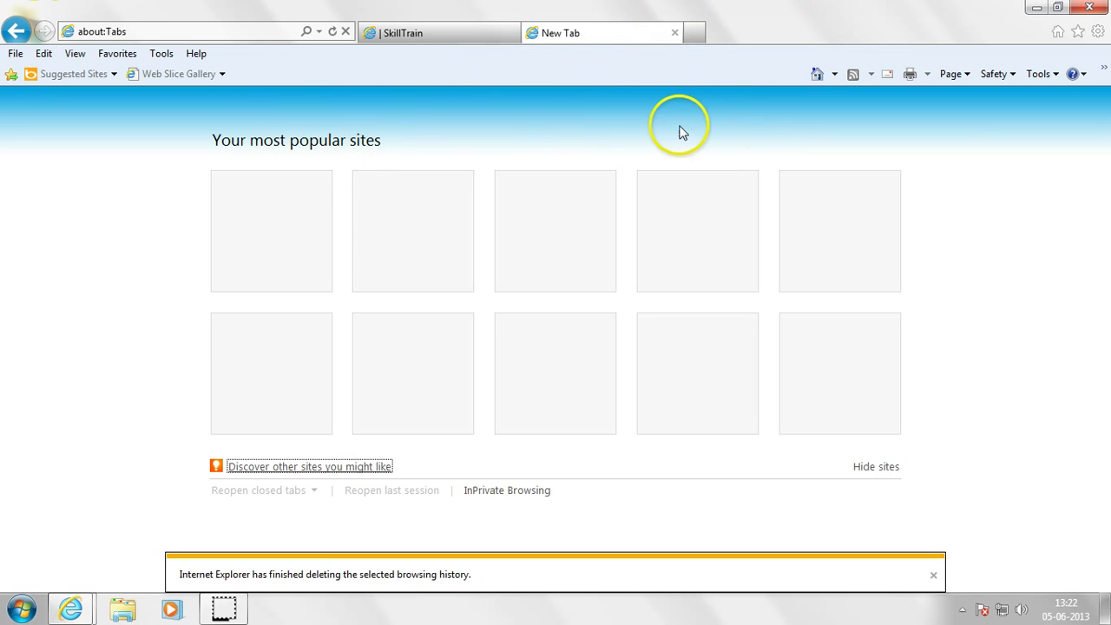
pyautogui.click(180, 31)
pyautogui.write('w')
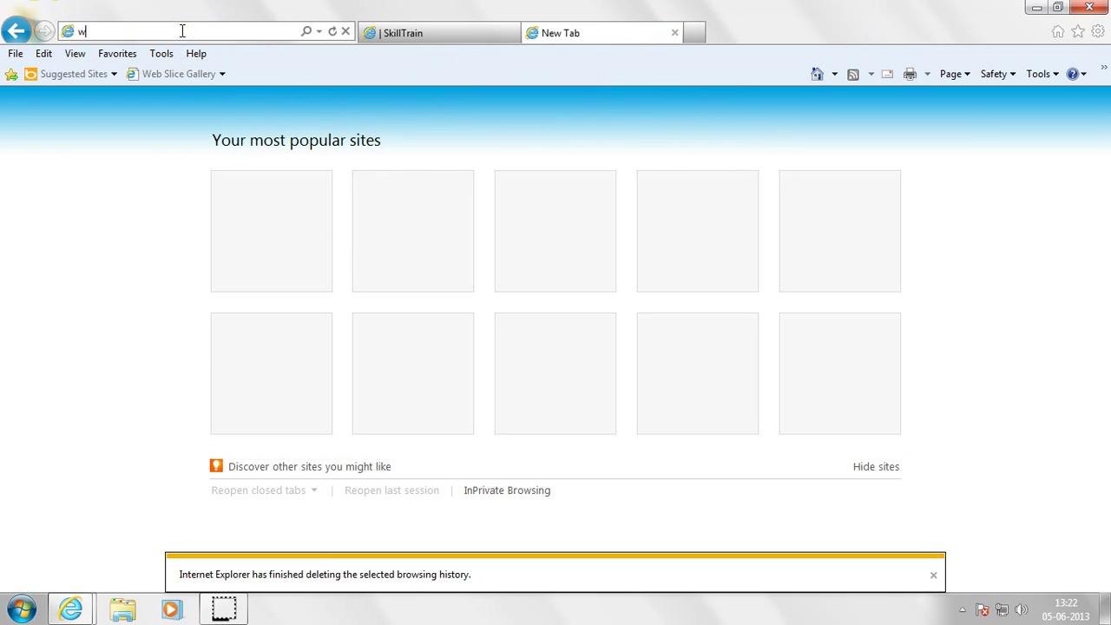
pyautogui.write('ww.google.com')
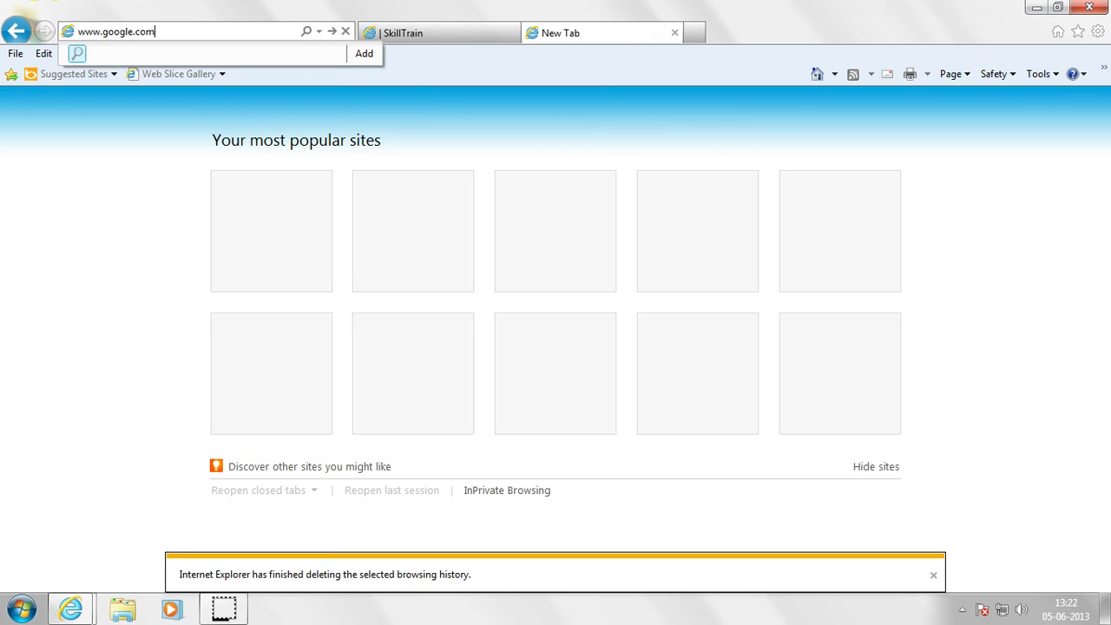
pyautogui.press('Return')
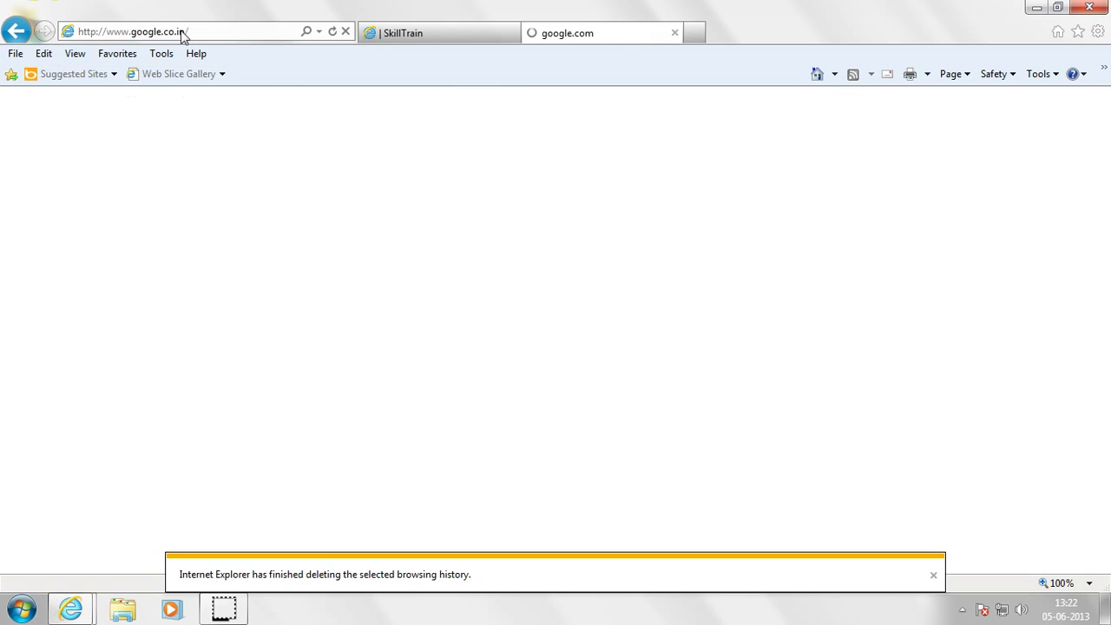
pyautogui.click(932, 574)
# Step: Duplicate the Google tab
pyautogui.click(15, 53)
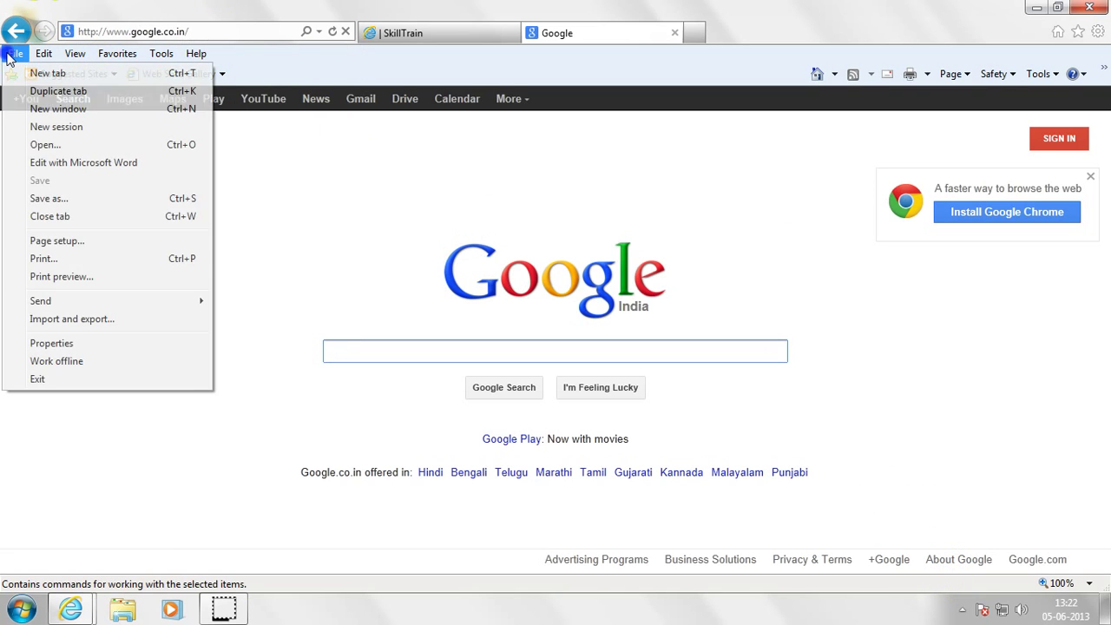
pyautogui.click(38, 93)
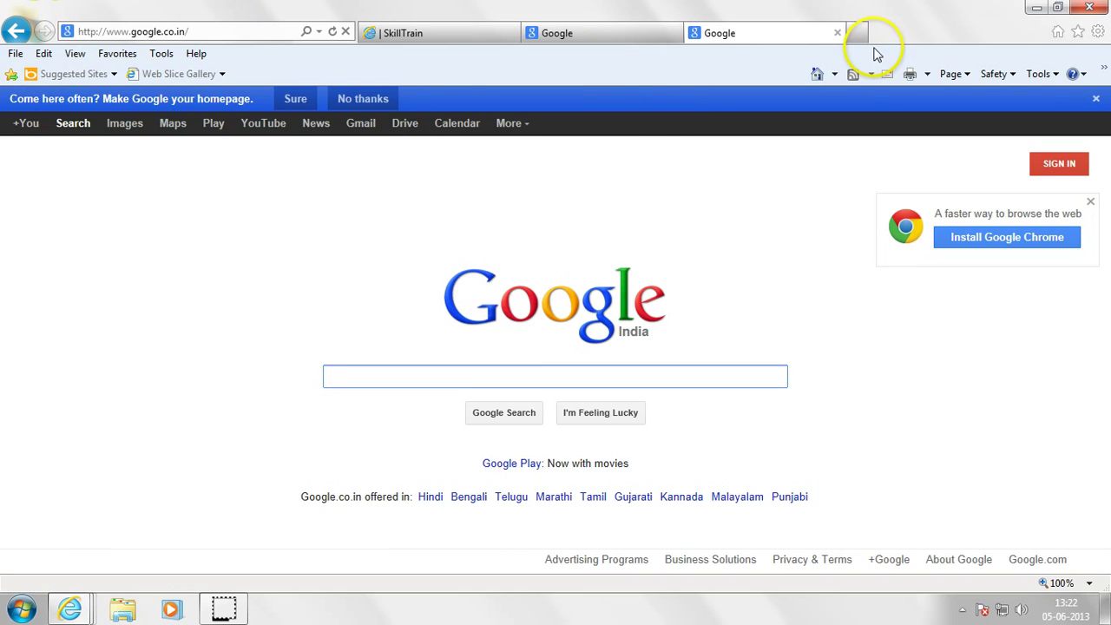
pyautogui.hotkey('ctrl', 'k')
pyautogui.click(994, 31)
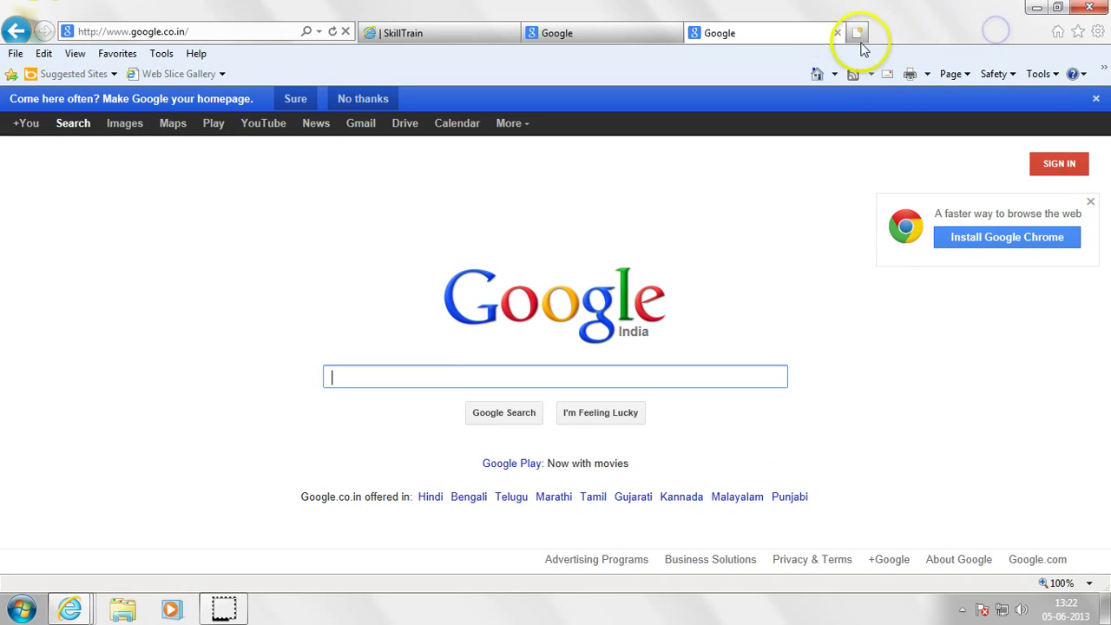
# Step: Close both Google tabs and open a new blank tab beside the SkillTrain tab
pyautogui.click(837, 33)
pyautogui.click(687, 33)
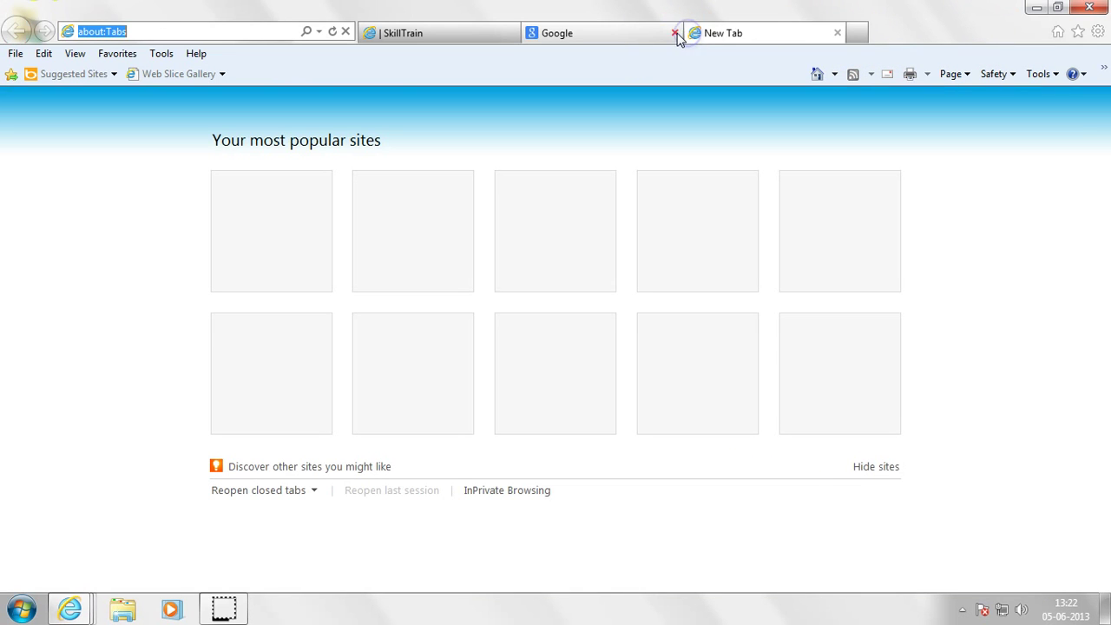
pyautogui.click(675, 33)
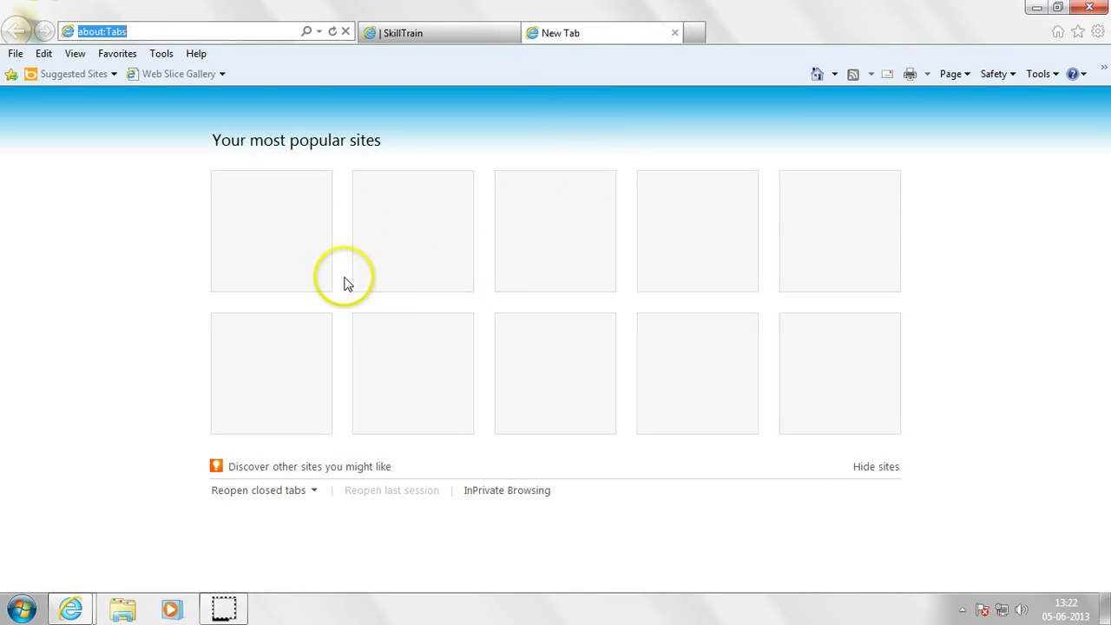
pyautogui.click(47, 276)
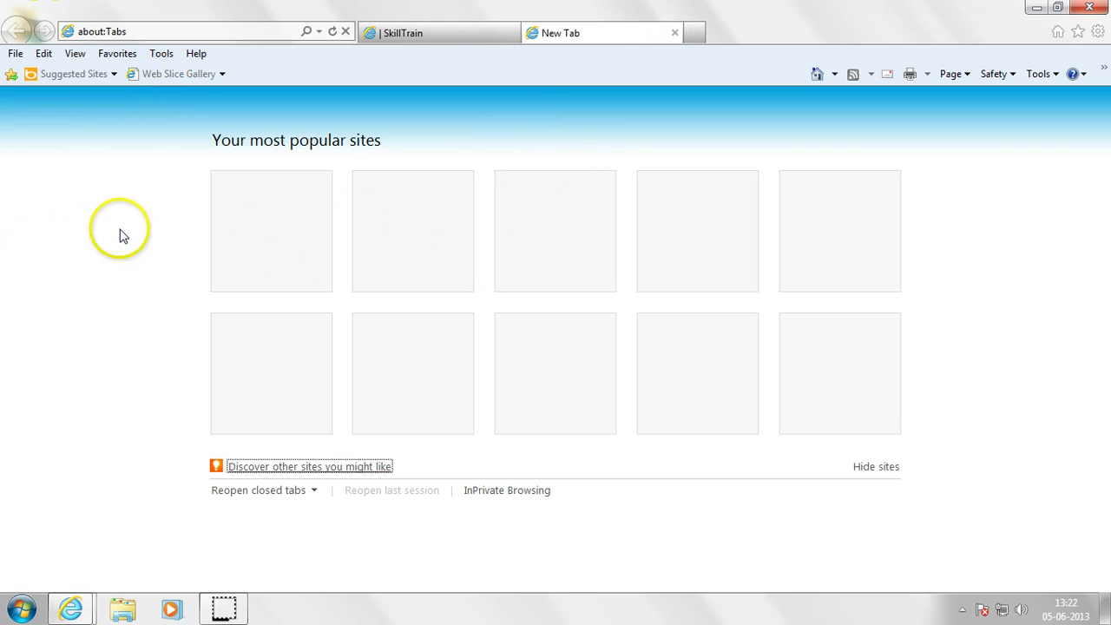
# Step: Review the File commands, close the current blank tab with Close tab, and open a new blank tab
pyautogui.click(16, 54)
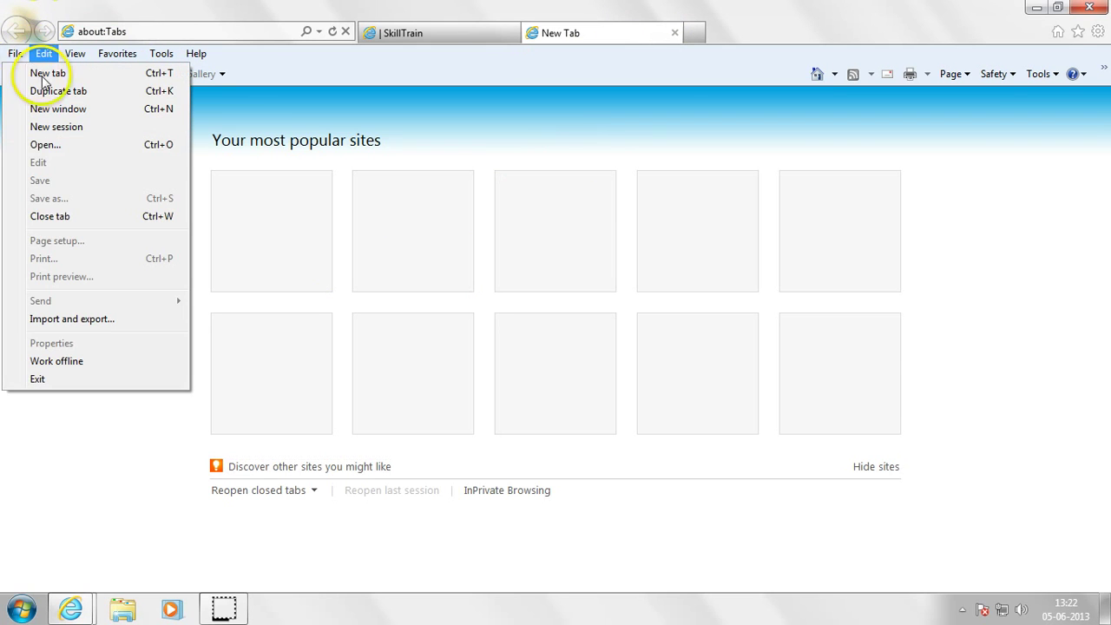
pyautogui.doubleClick(16, 53)
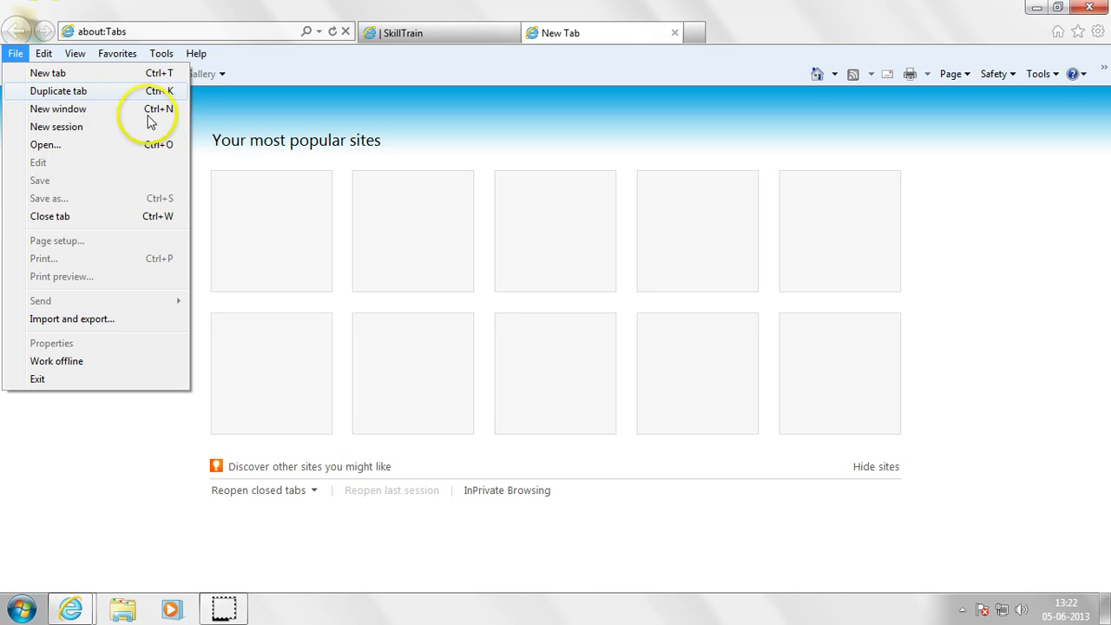
pyautogui.click(139, 223)
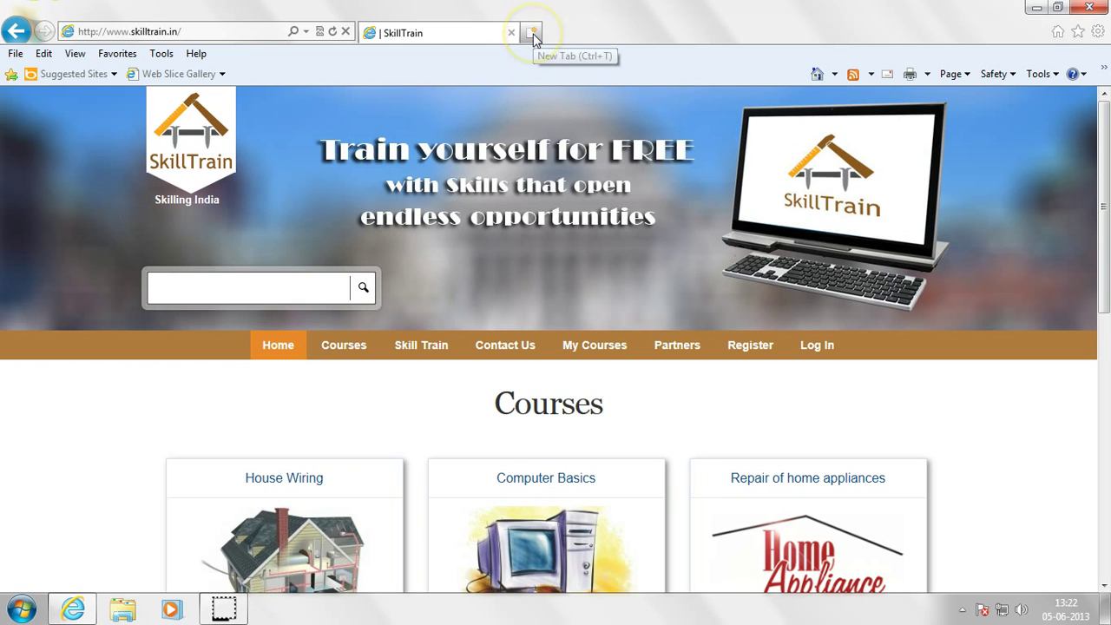
pyautogui.click(533, 35)
# Step: Review the File and Edit commands available for the new blank tab
pyautogui.click(16, 54)
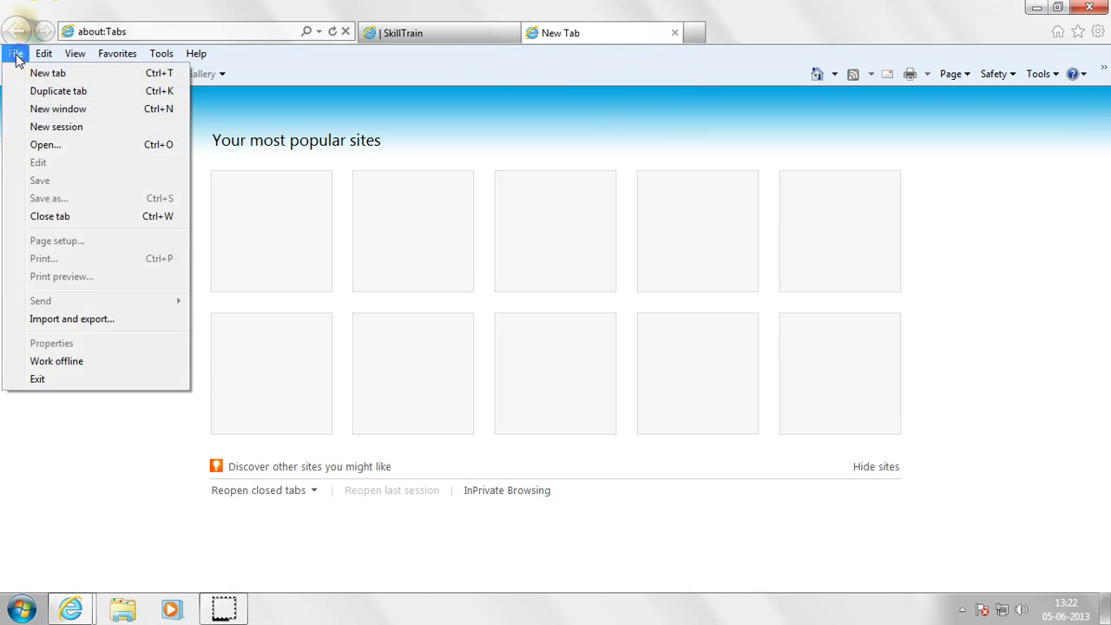
pyautogui.click(44, 54)
pyautogui.click(44, 54)
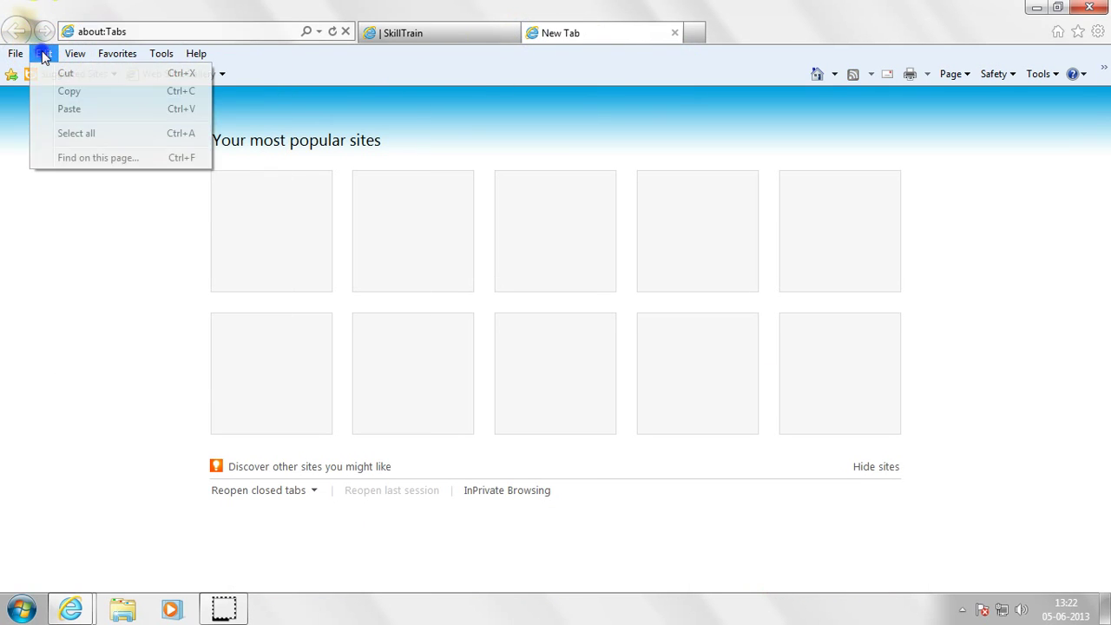
# Step: Display the blank tab in full screen, restore the normal window, and toggle full screen on and off once more
pyautogui.click(76, 54)
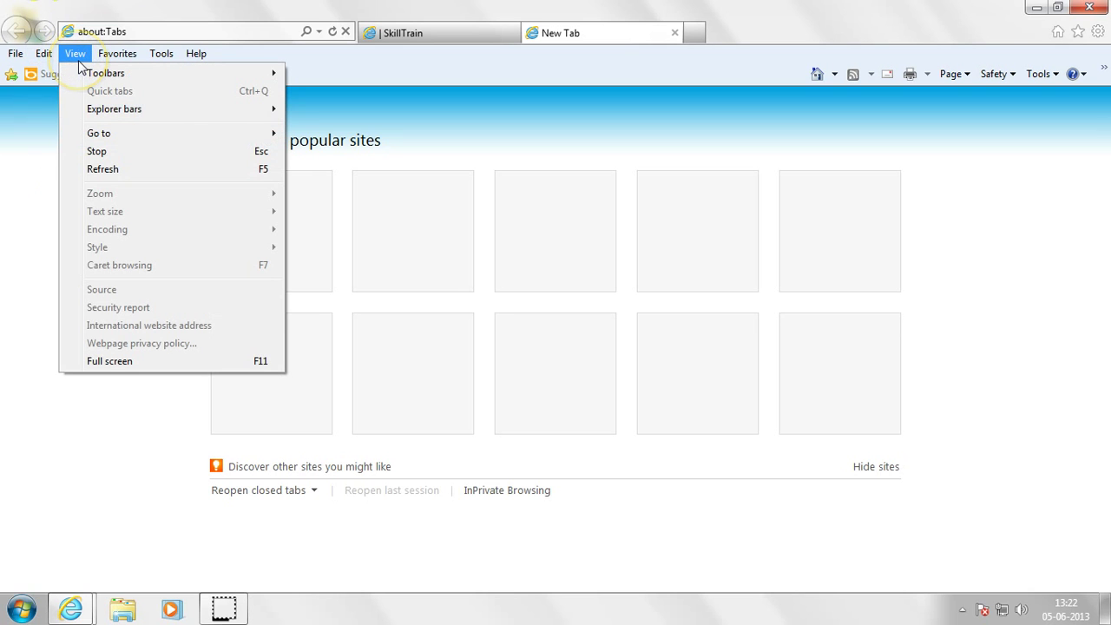
pyautogui.click(110, 361)
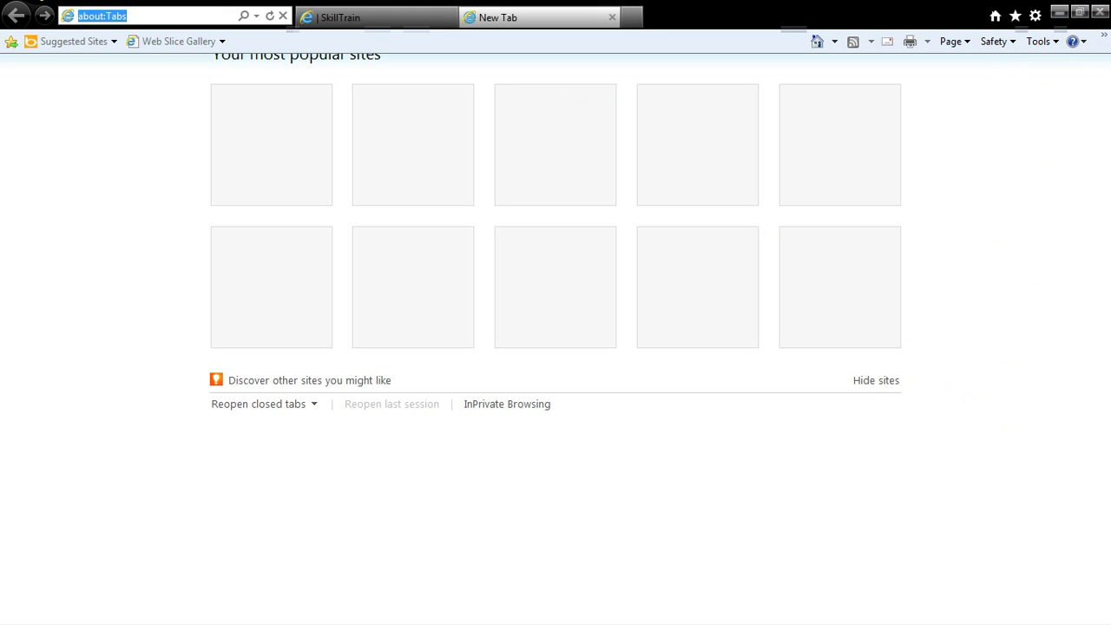
pyautogui.click(367, 471)
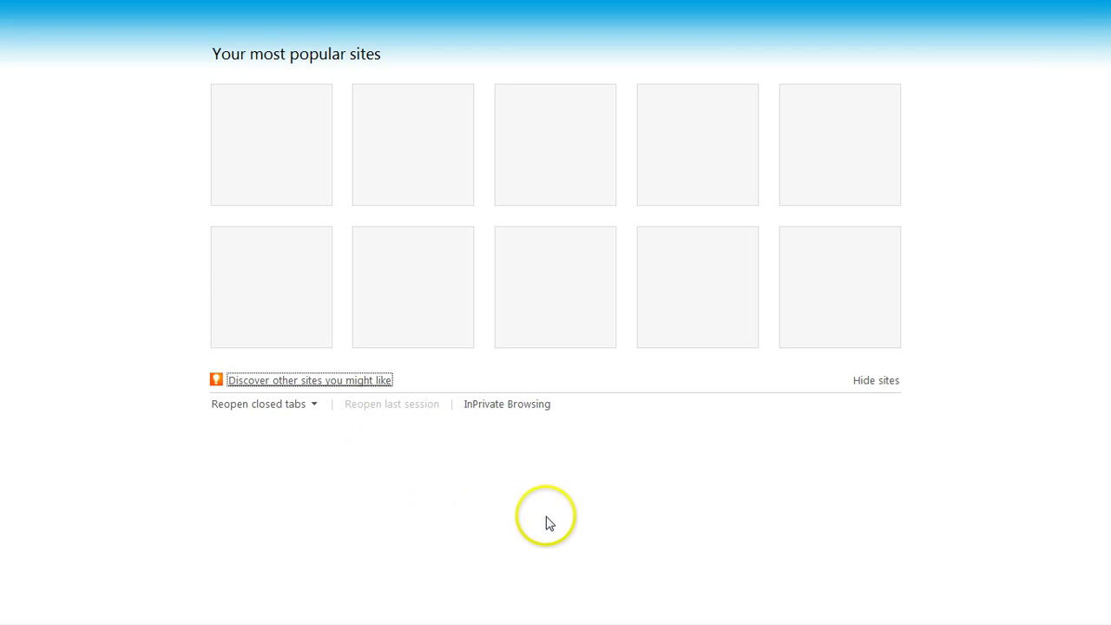
pyautogui.press('super')
pyautogui.click(642, 527)
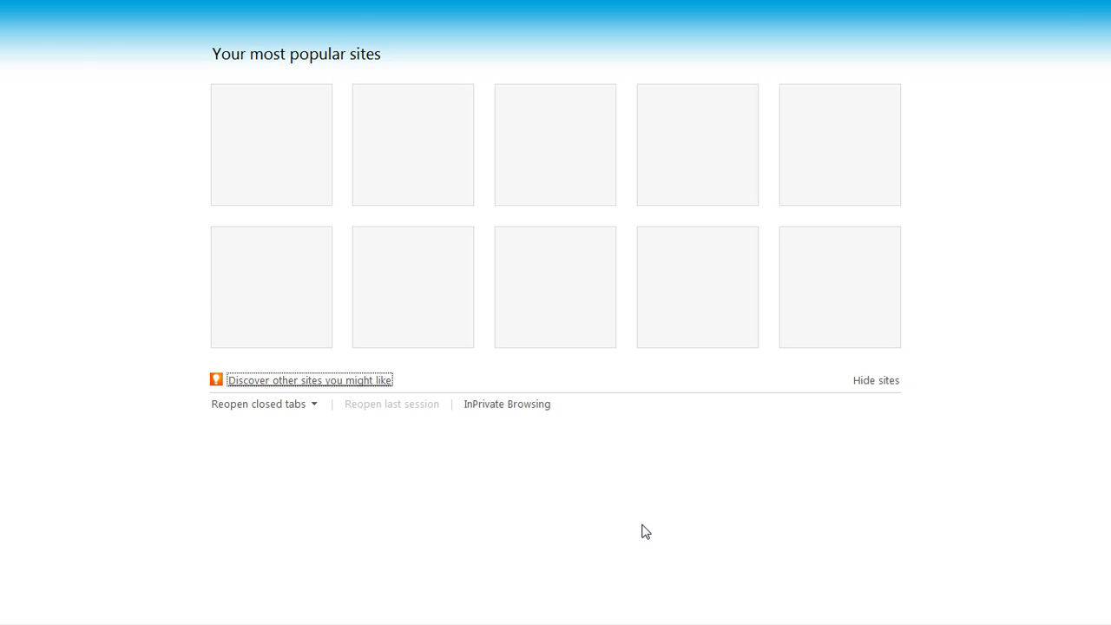
pyautogui.press('F11')
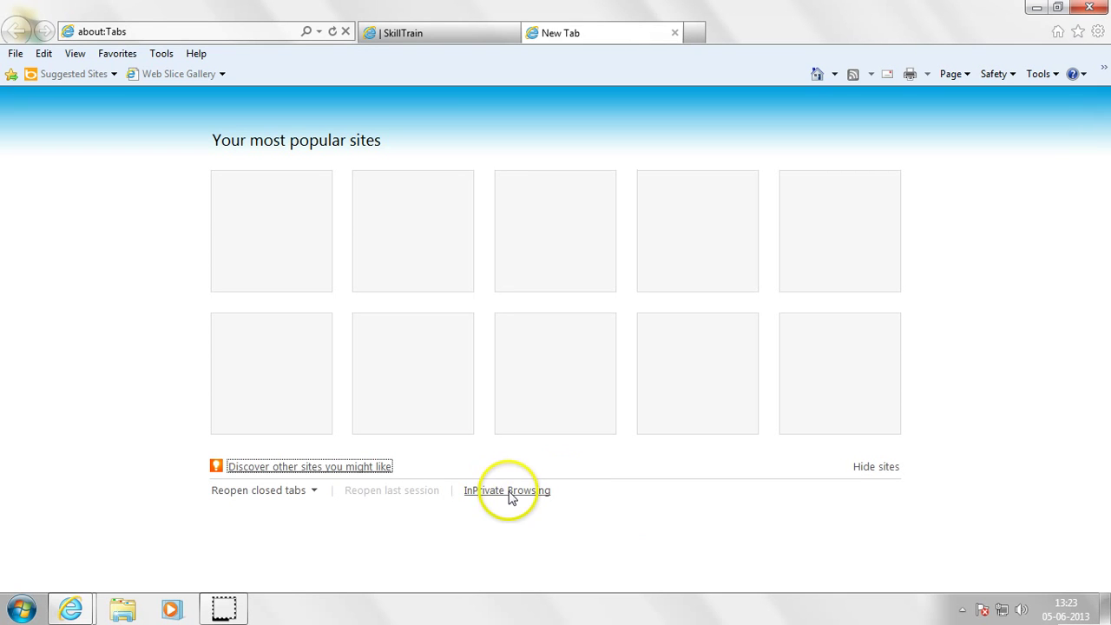
pyautogui.press('F11')
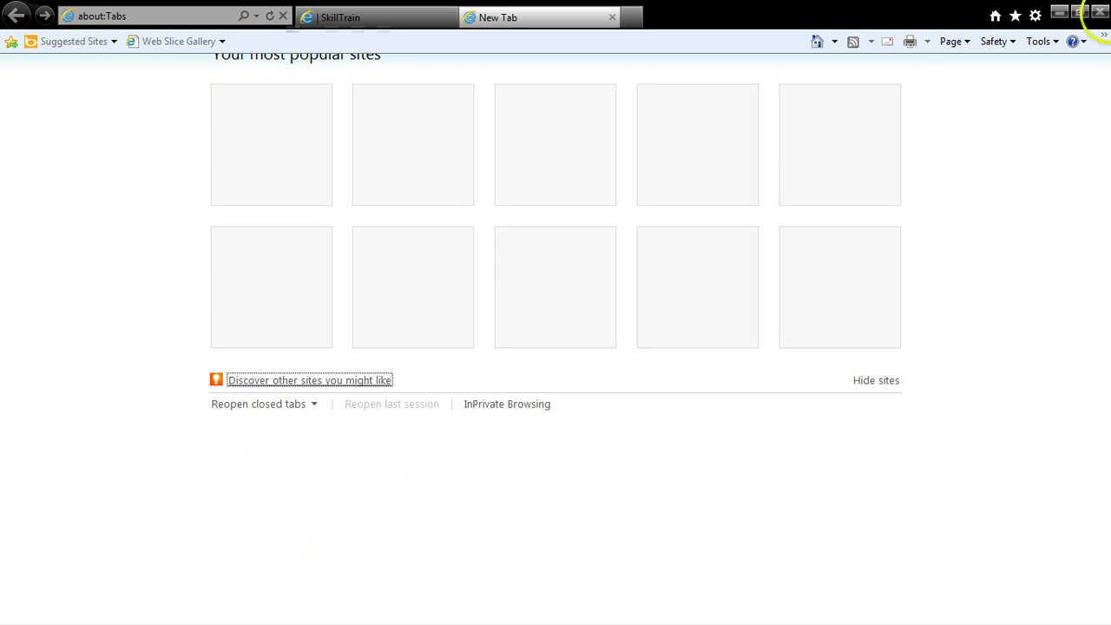
pyautogui.press('F11')
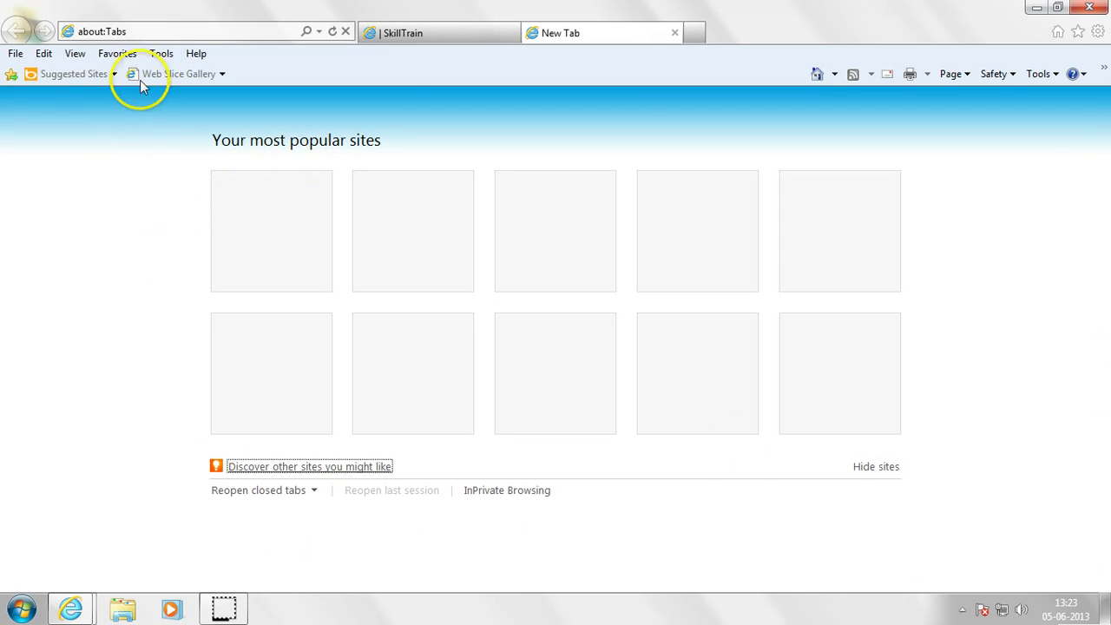
# Step: Review the commands offered under Favorites, Tools and Help without choosing any of them
pyautogui.click(160, 53)
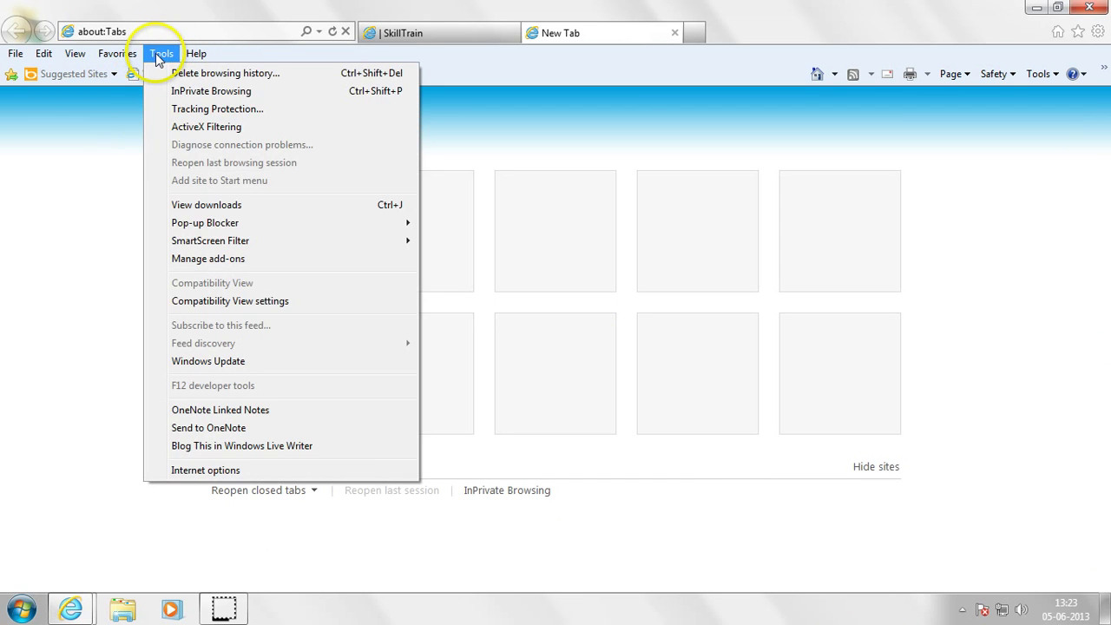
pyautogui.click(126, 53)
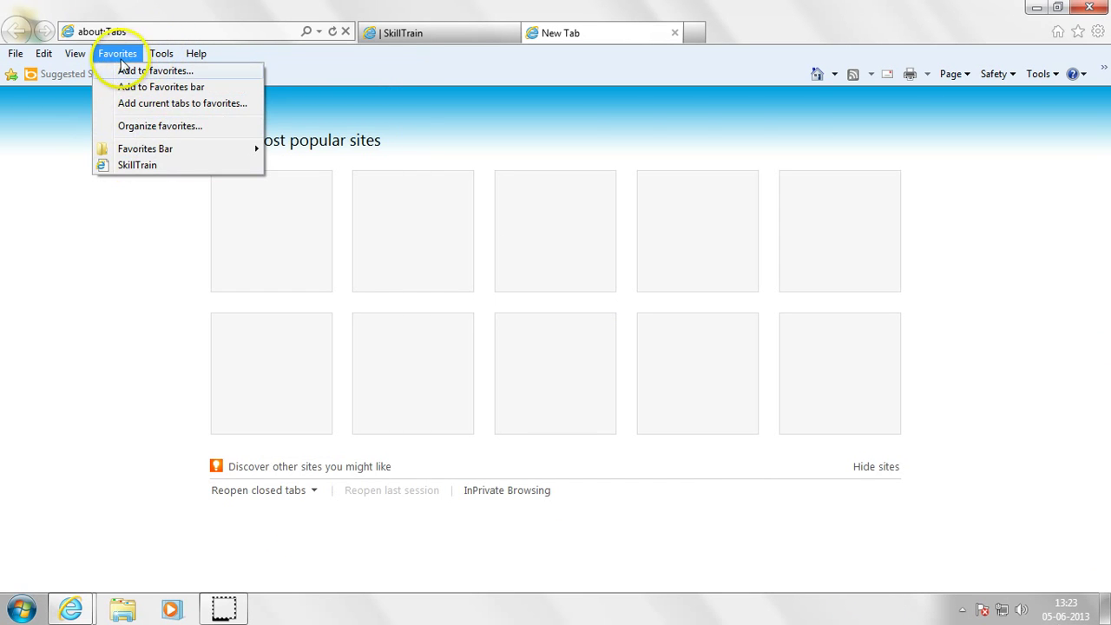
pyautogui.moveTo(150, 151)
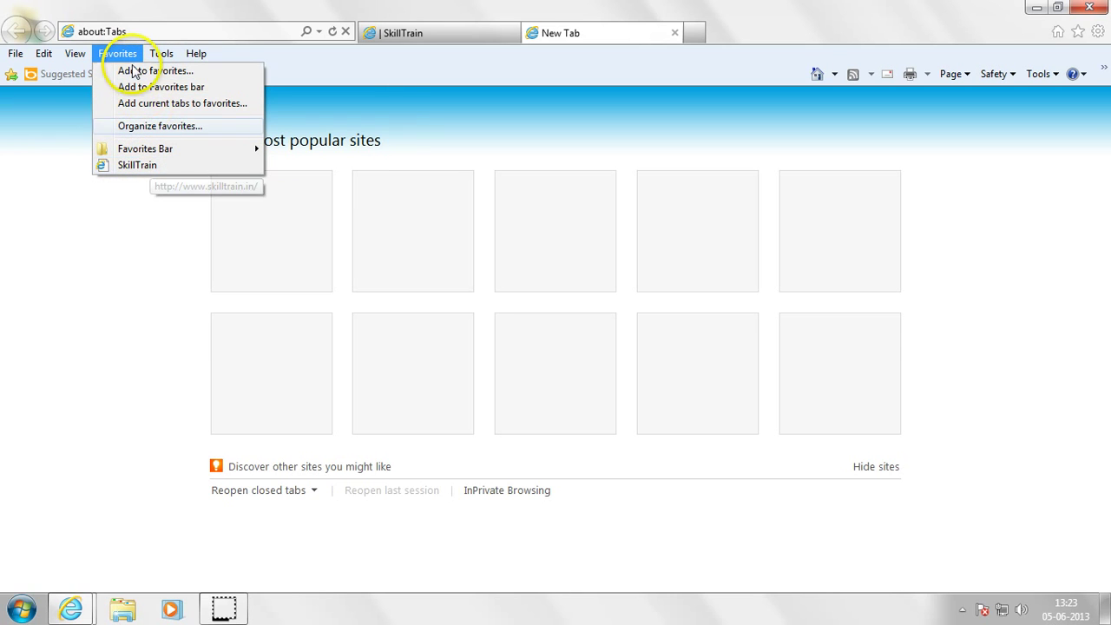
pyautogui.click(159, 54)
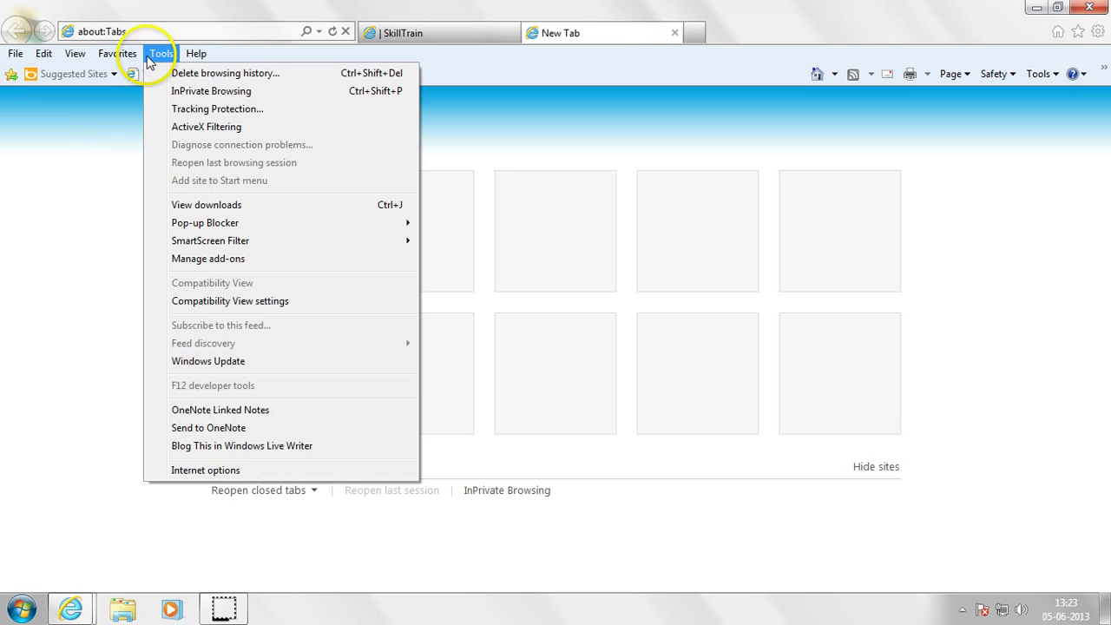
pyautogui.click(117, 54)
pyautogui.click(159, 54)
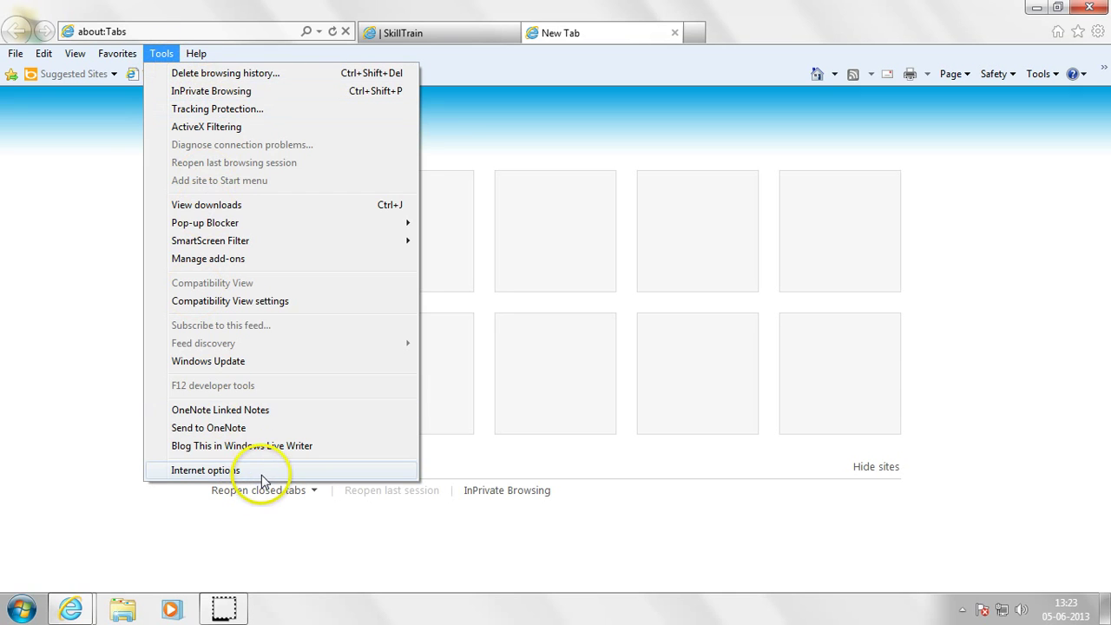
pyautogui.click(196, 54)
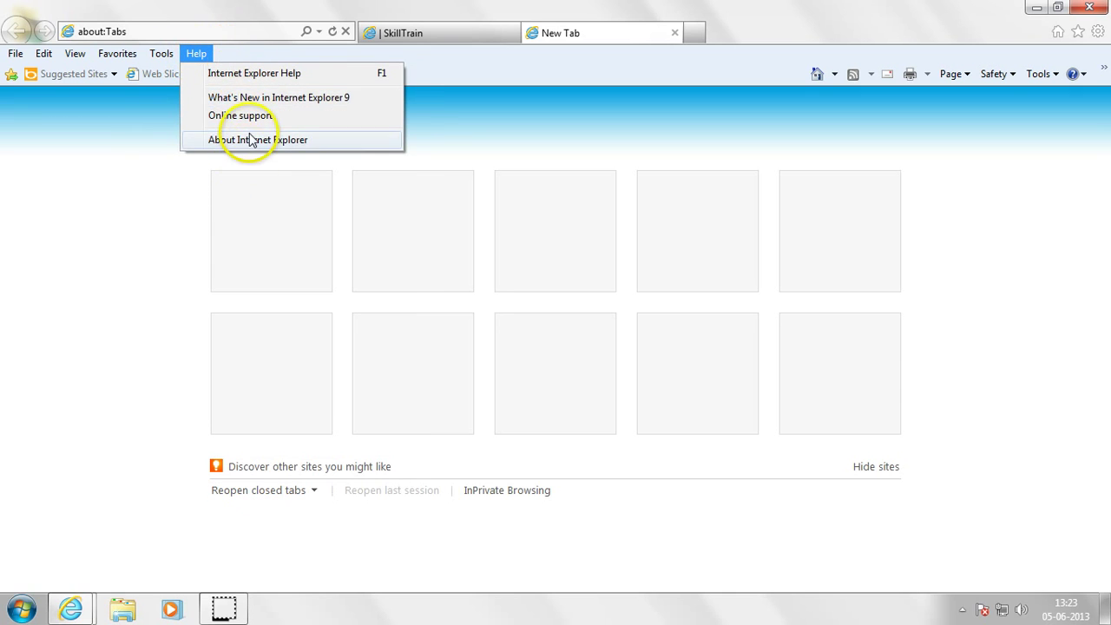
pyautogui.click(640, 74)
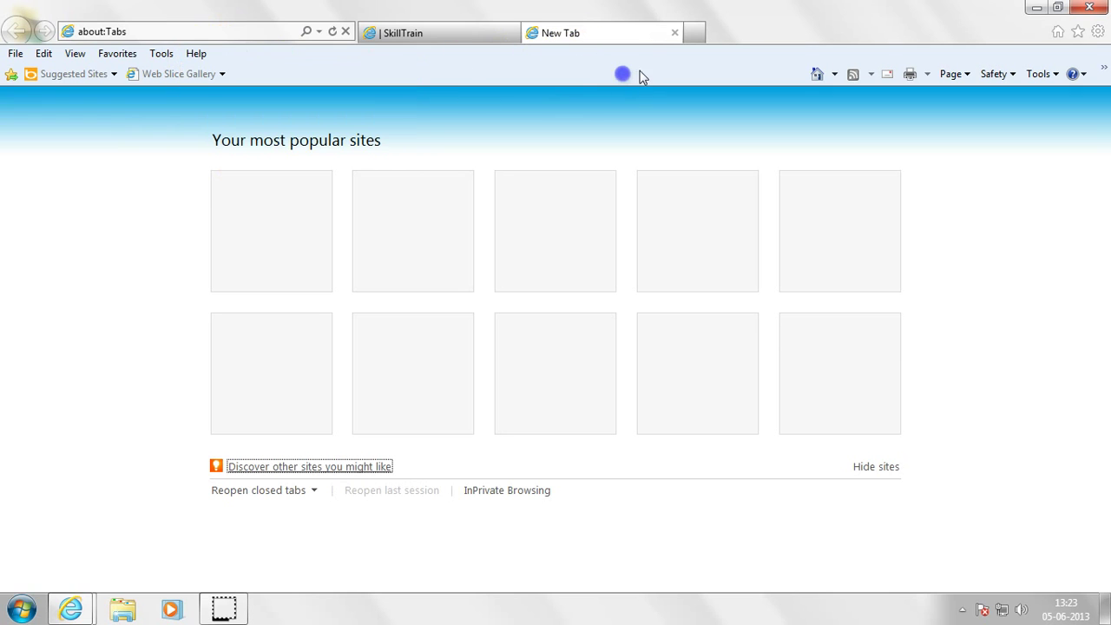
# Step: Review the home page options, including the choices for removing a home page
pyautogui.click(834, 75)
pyautogui.click(833, 75)
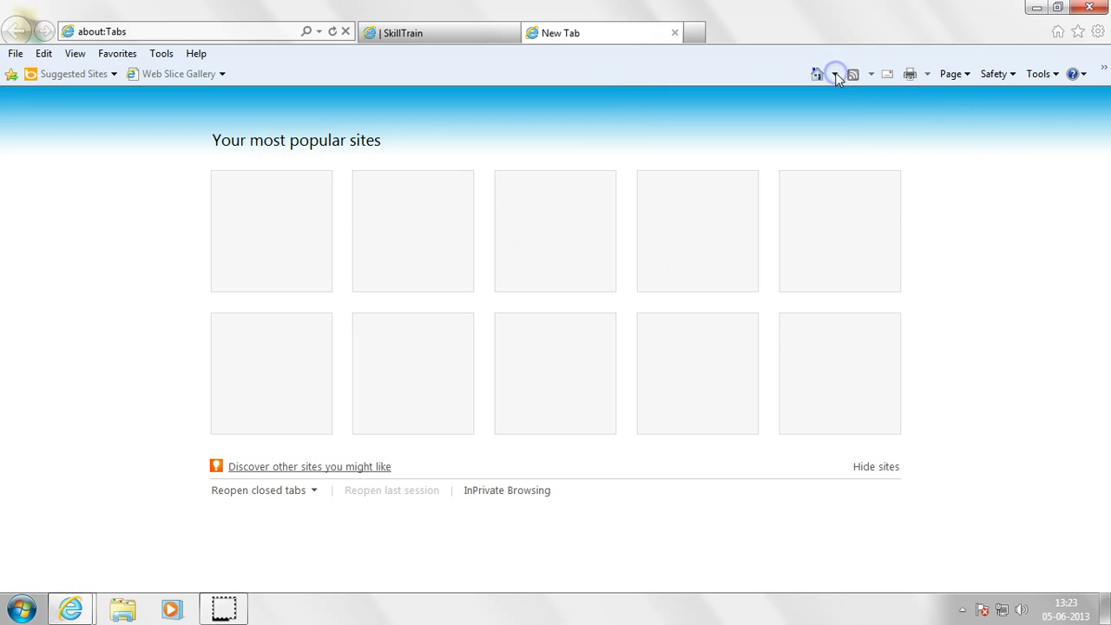
pyautogui.click(834, 74)
pyautogui.moveTo(742, 153)
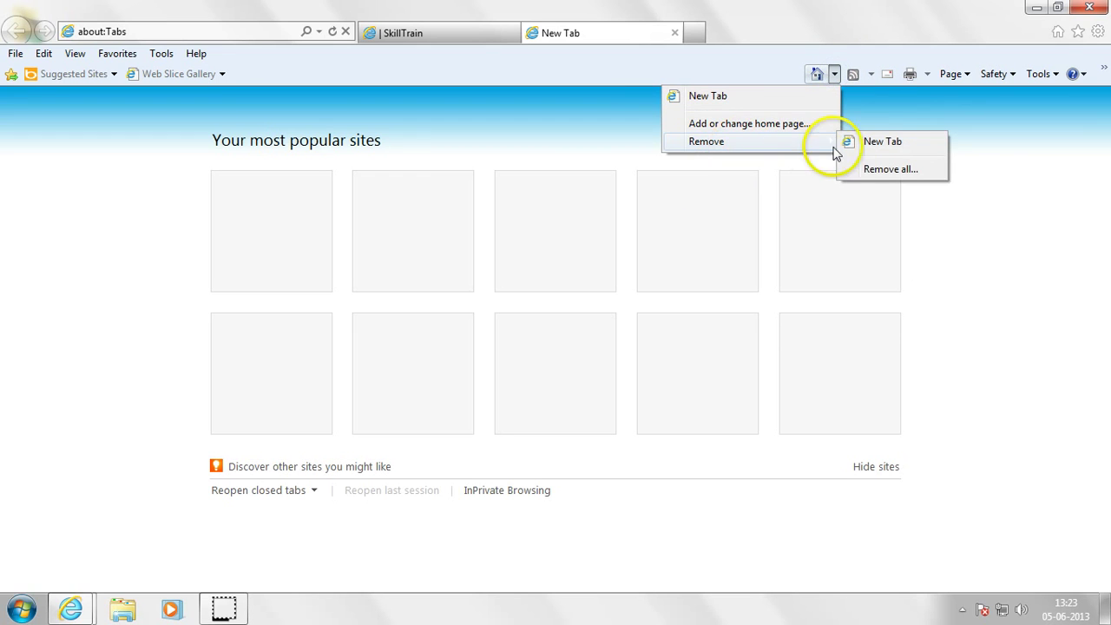
pyautogui.click(775, 105)
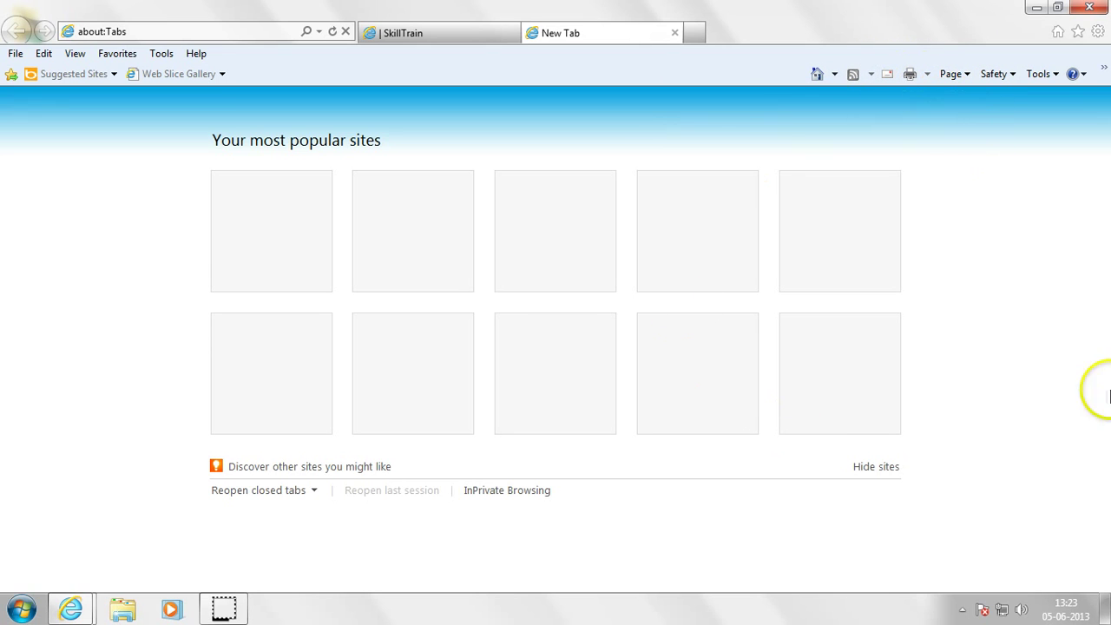
# Step: Review the command bar's Safety and Tools commands, including the Pop-up Blocker options, and close them without choosing anything
pyautogui.click(967, 74)
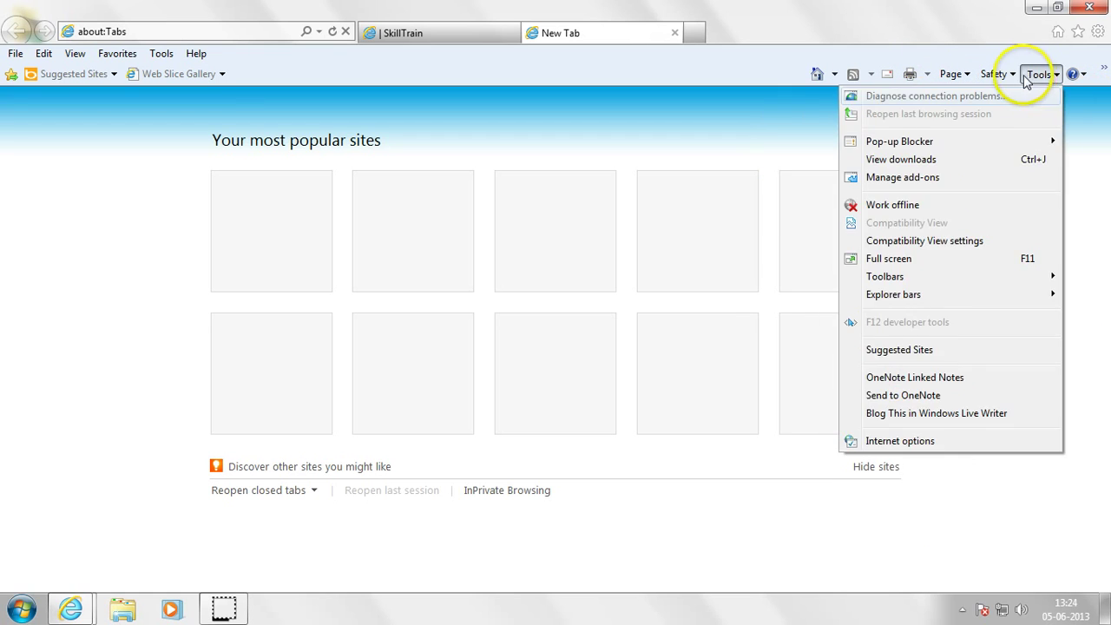
pyautogui.moveTo(1013, 76)
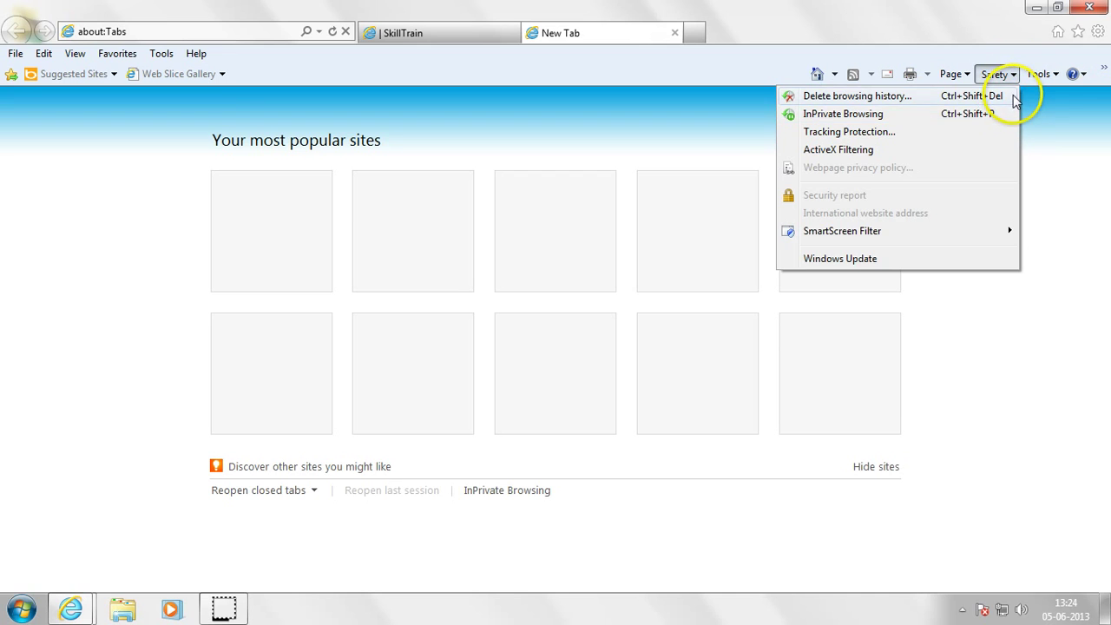
pyautogui.moveTo(1053, 76)
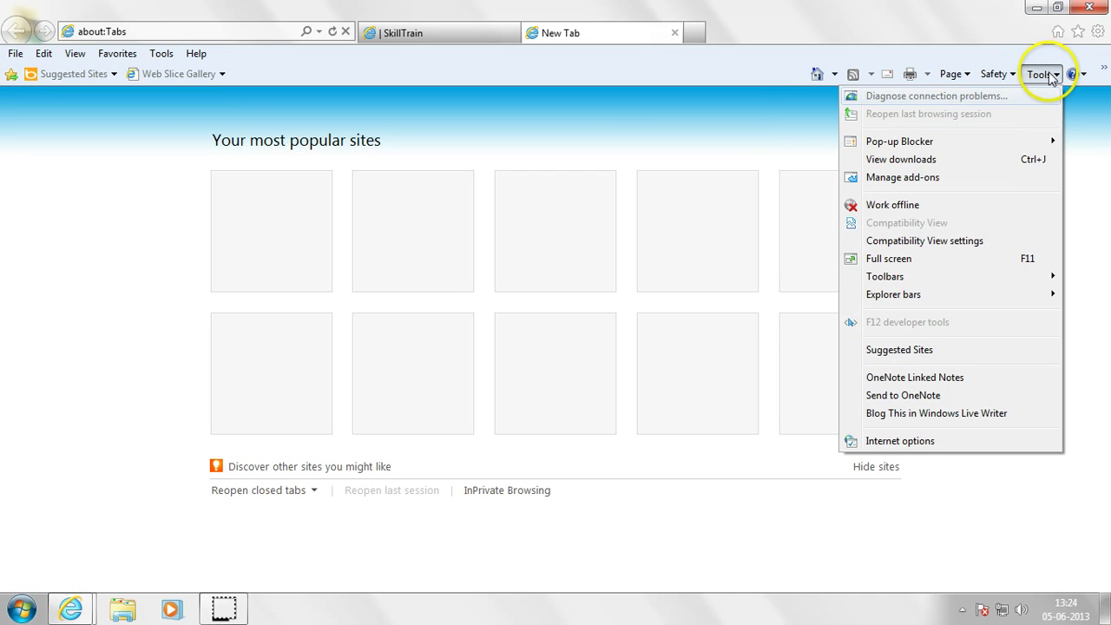
pyautogui.moveTo(1017, 146)
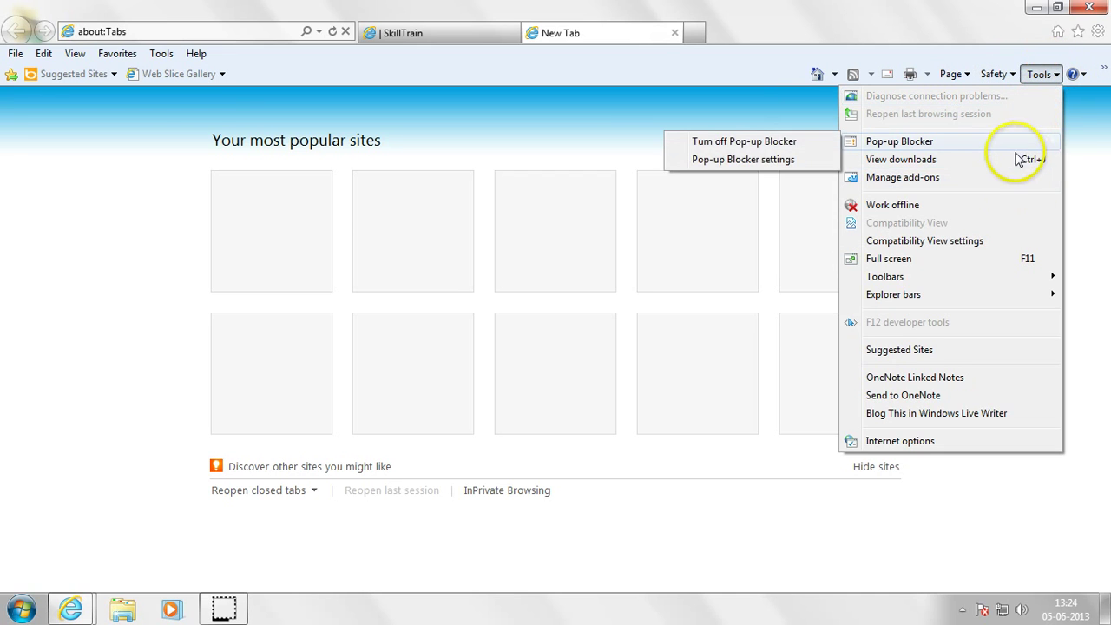
pyautogui.moveTo(961, 153)
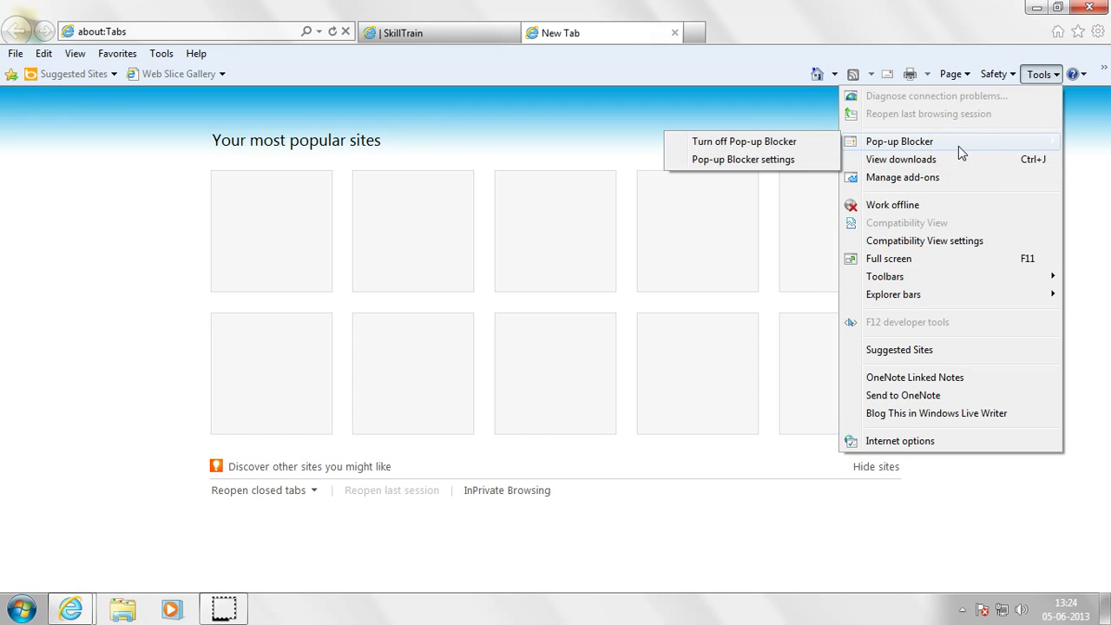
pyautogui.press('Right')
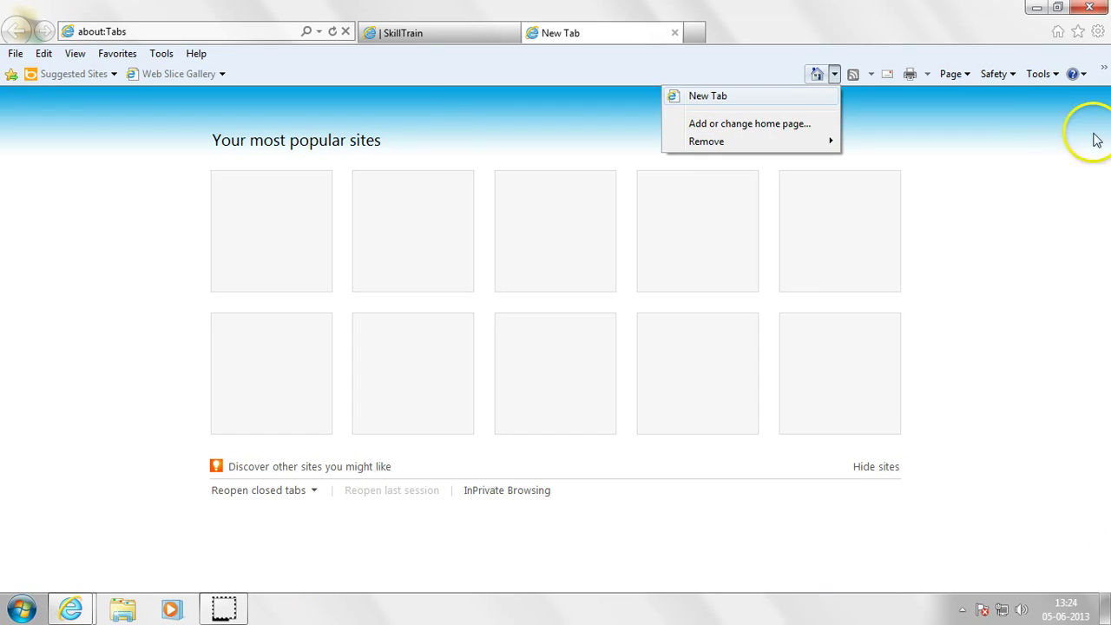
pyautogui.press('Left')
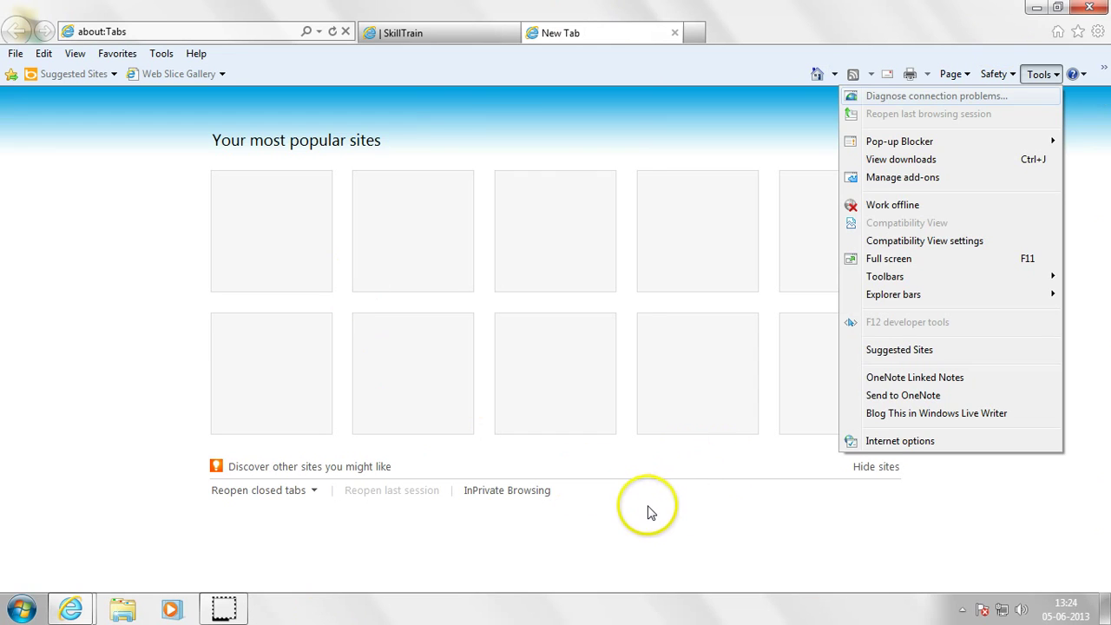
pyautogui.click(692, 512)
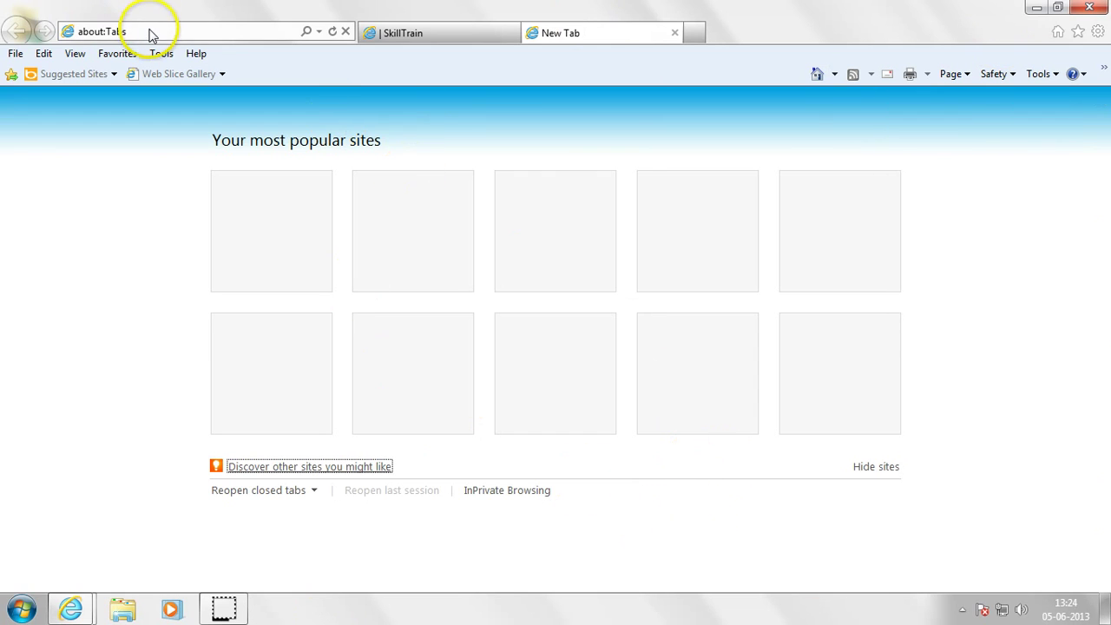
pyautogui.click(152, 31)
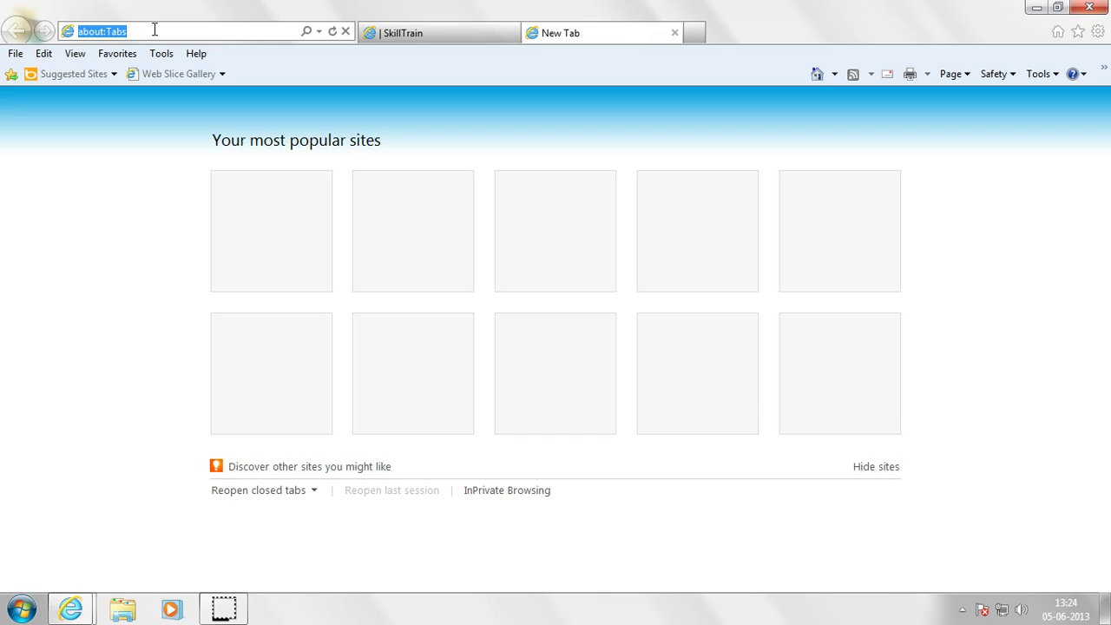
pyautogui.write('www.rediff.')
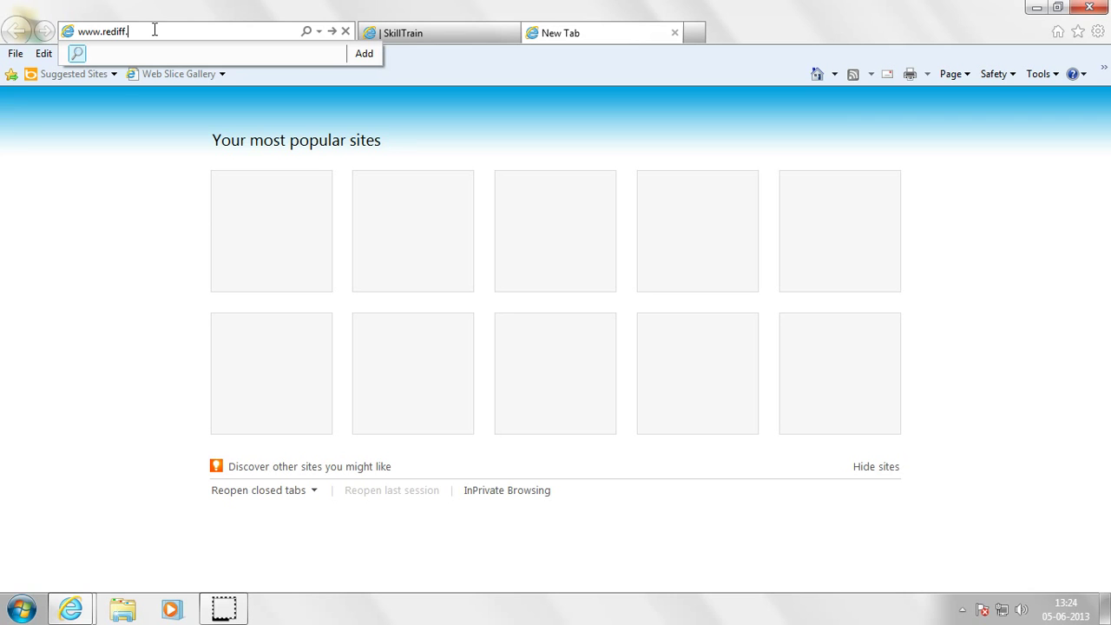
pyautogui.write('com')
pyautogui.press('Return')
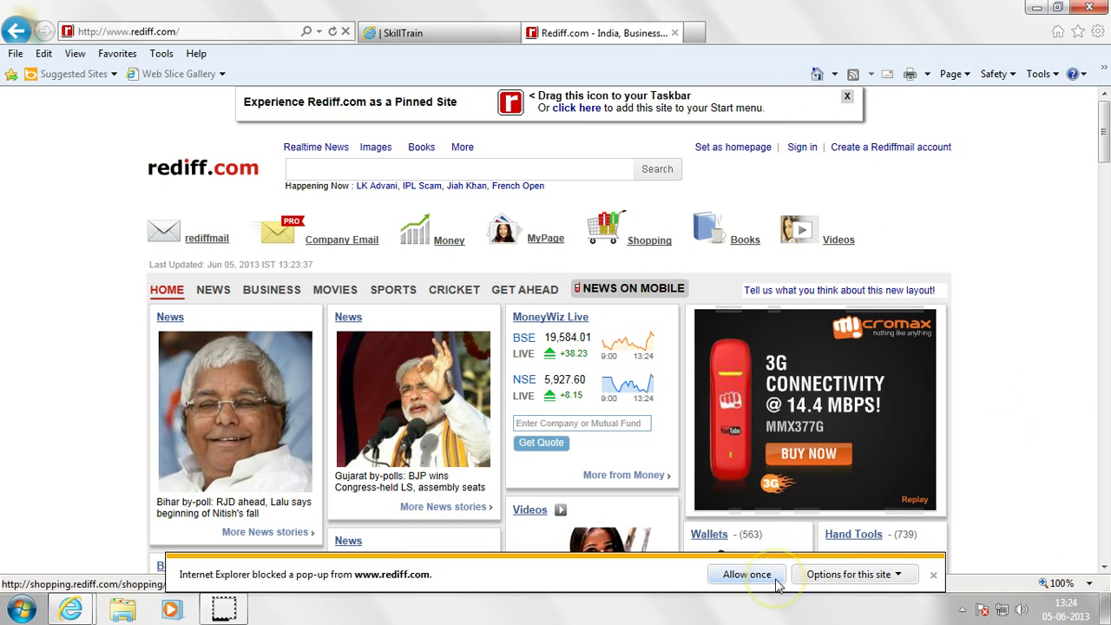
pyautogui.click(746, 575)
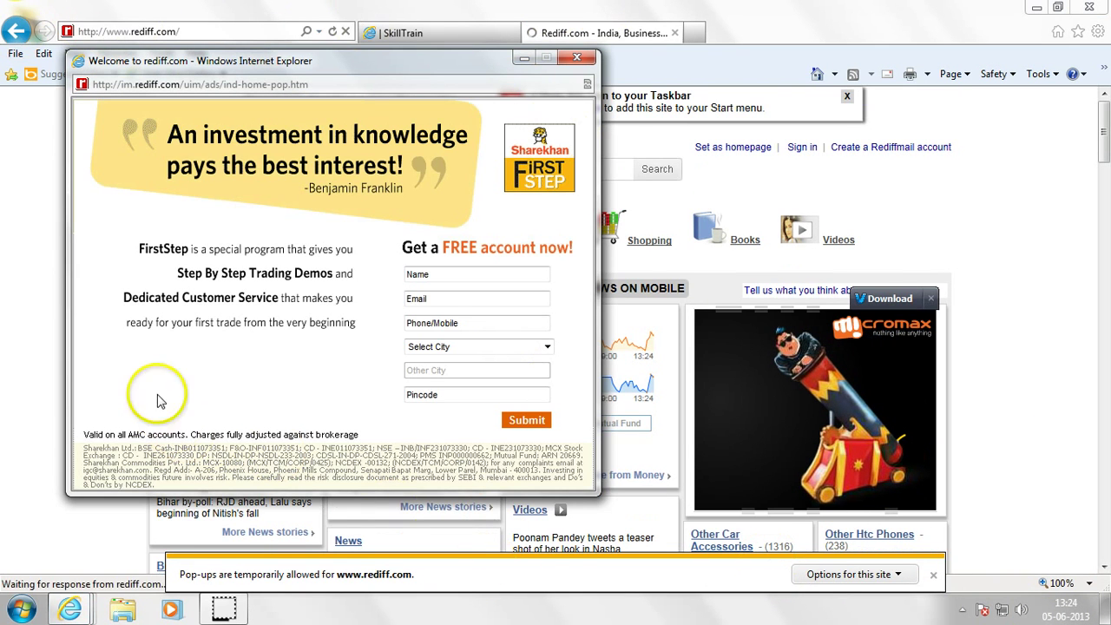
pyautogui.click(578, 60)
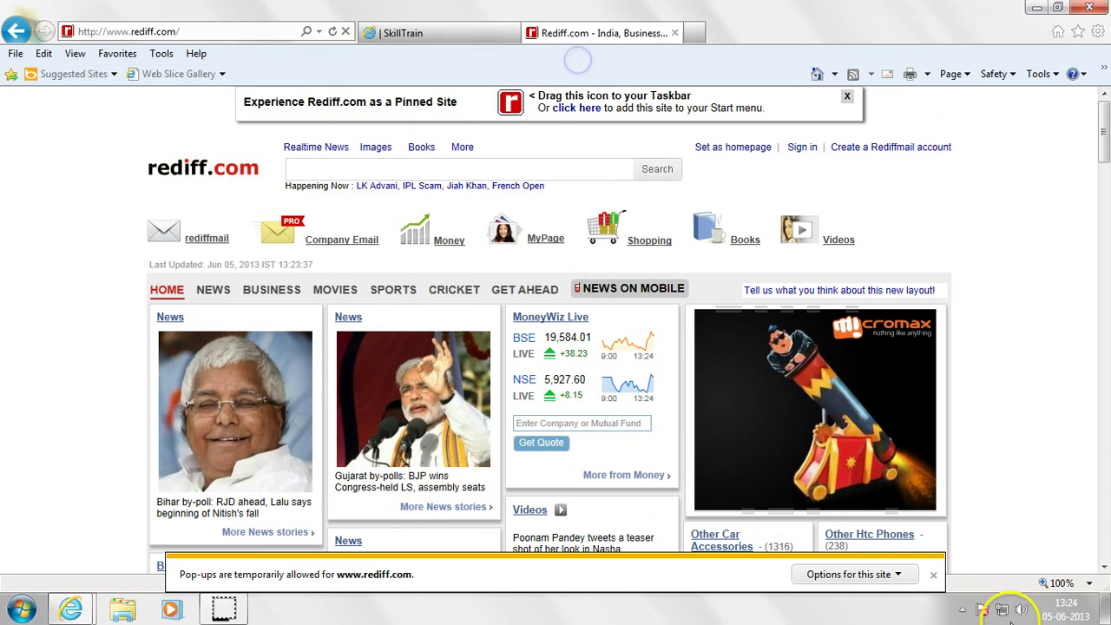
# Step: Inspect the pop-up options for the site and the Pop-up Blocker Settings without changes, and dismiss the pop-up notification
pyautogui.click(911, 574)
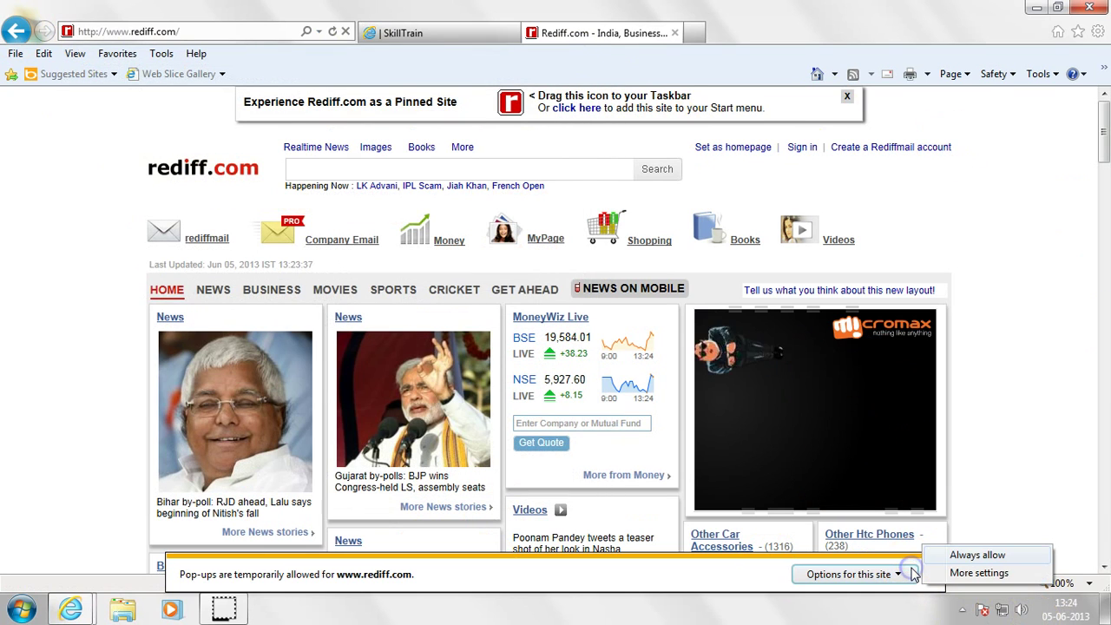
pyautogui.click(955, 573)
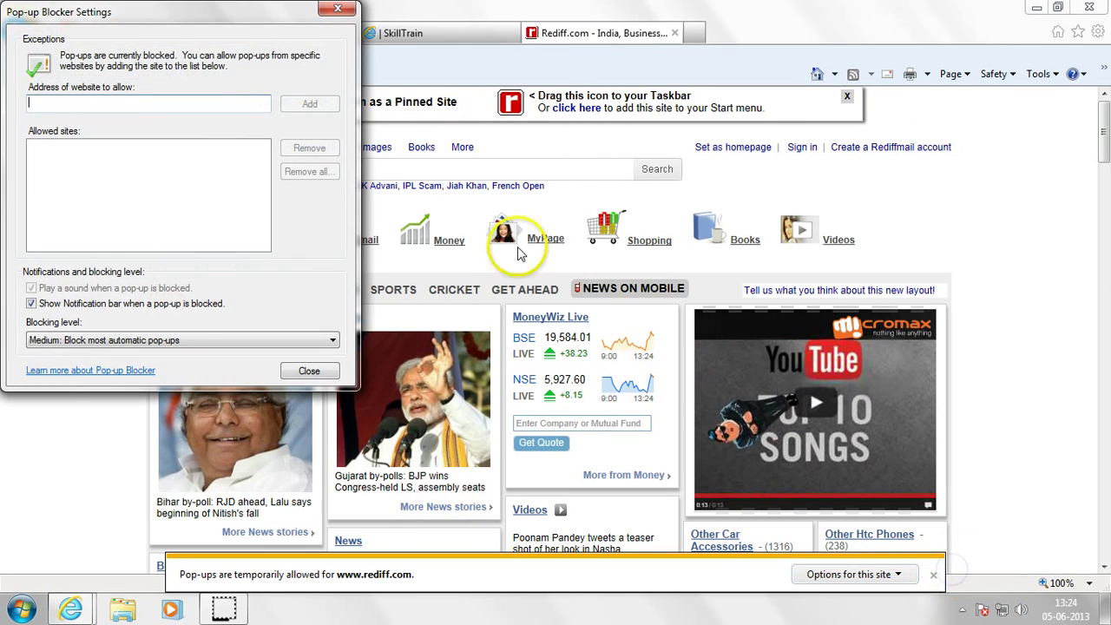
pyautogui.click(286, 375)
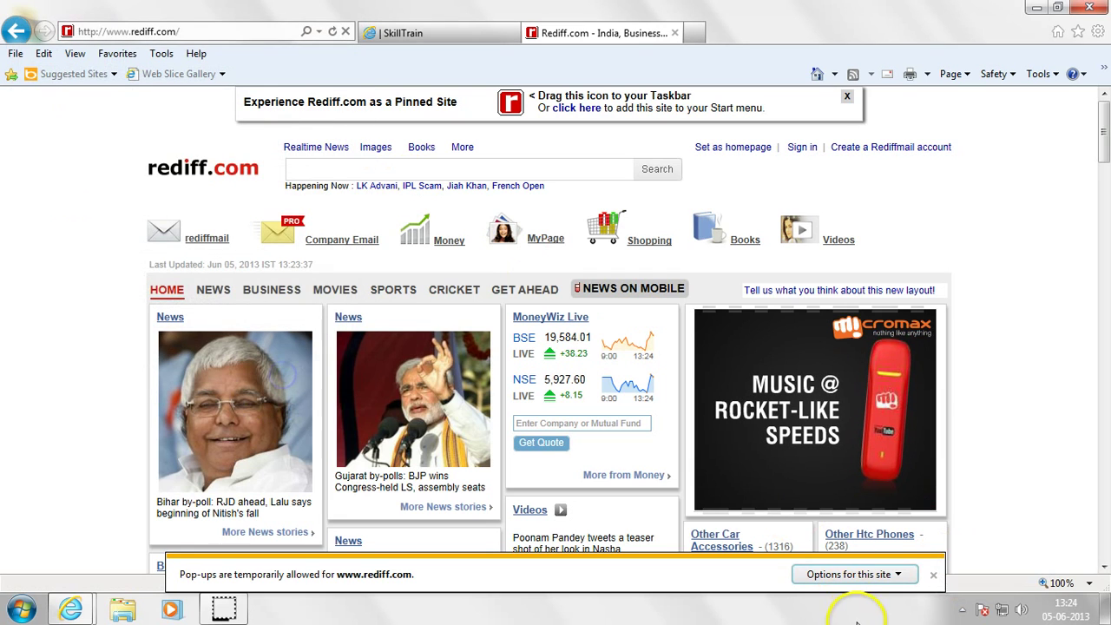
pyautogui.click(850, 574)
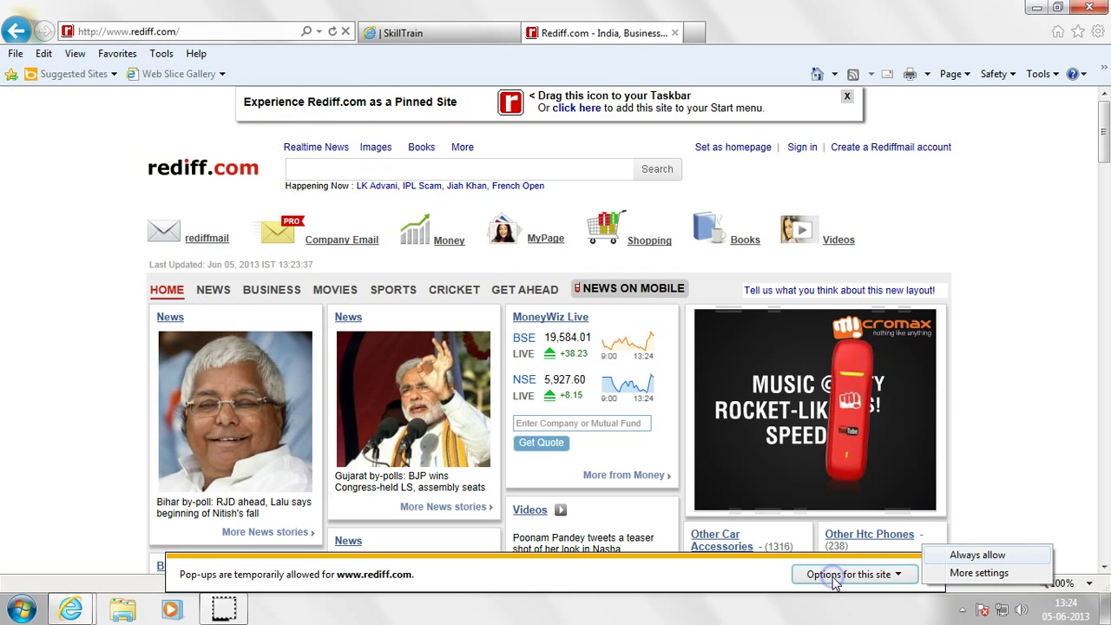
pyautogui.click(1016, 473)
pyautogui.click(932, 575)
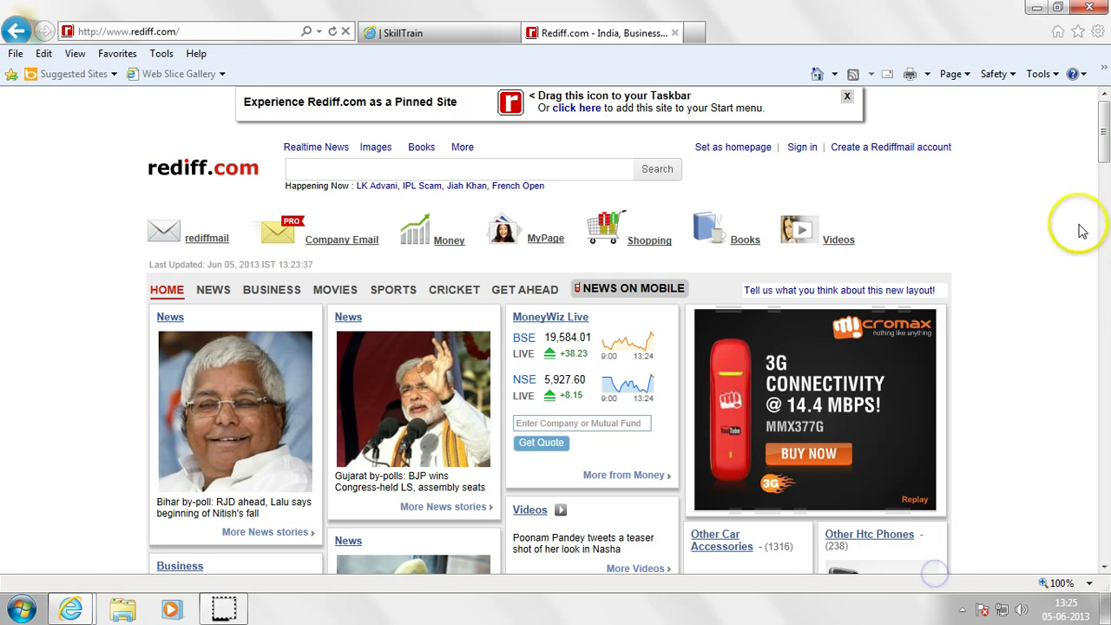
# Step: Replace the Rediff tab with a new blank tab and display the command bar's Tools commands
pyautogui.click(699, 33)
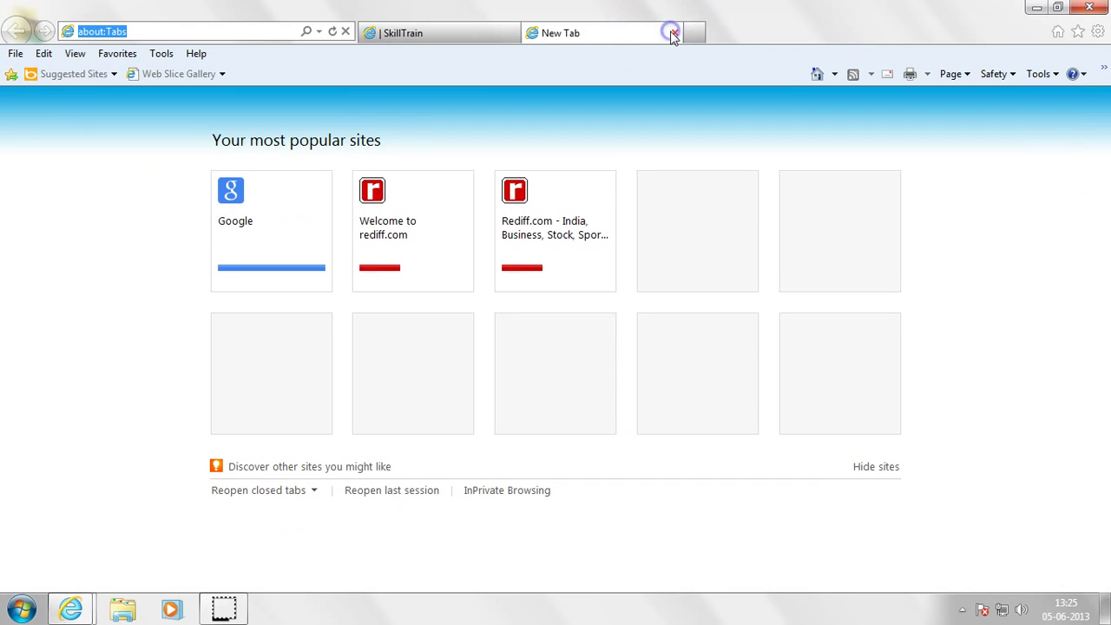
pyautogui.click(1038, 74)
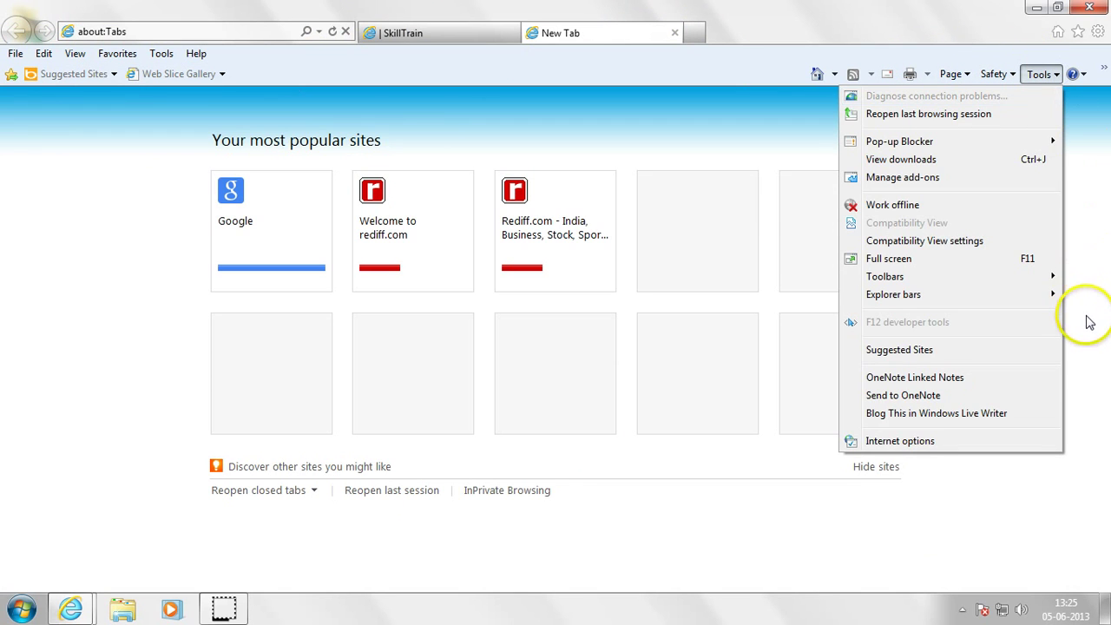